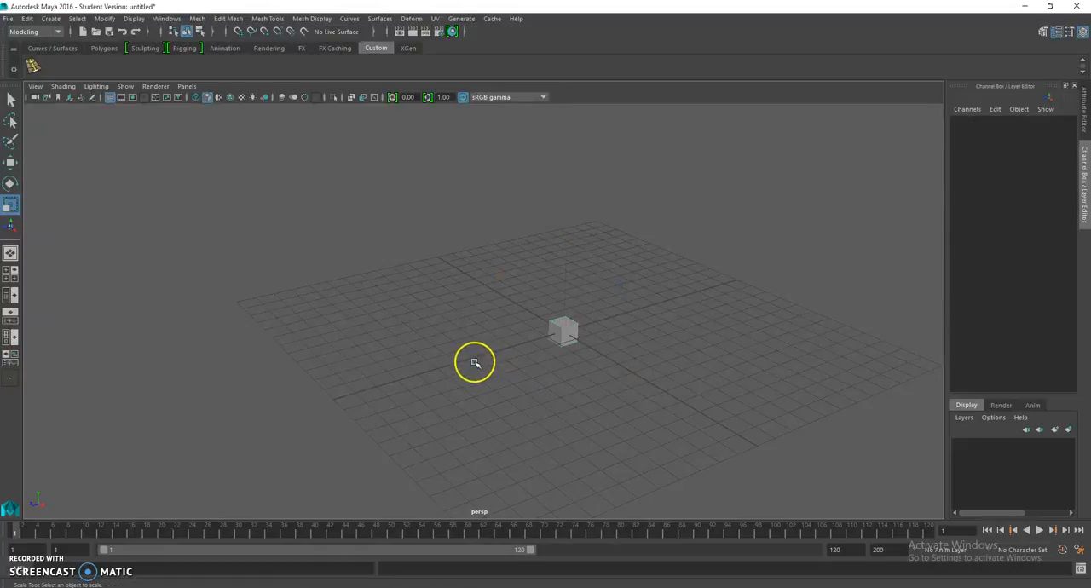
Step: Scale the cube into a wide, flat ground slab, about 23.135 in X and 23.069 in Z
left_click_drag(486, 356, 351, 401)
left_click_drag(477, 358, 401, 381)
left_click_drag(630, 369, 708, 418)
left_click_drag(631, 370, 789, 472)
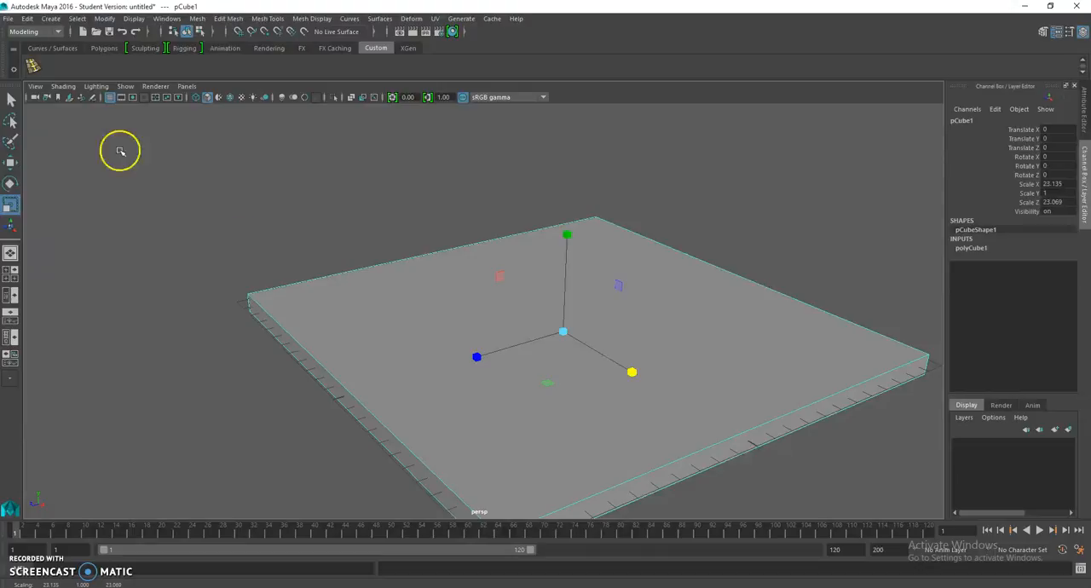
Step: Create a second polygon cube and switch the viewport renderer to Legacy Default Viewport
left_click(51, 19)
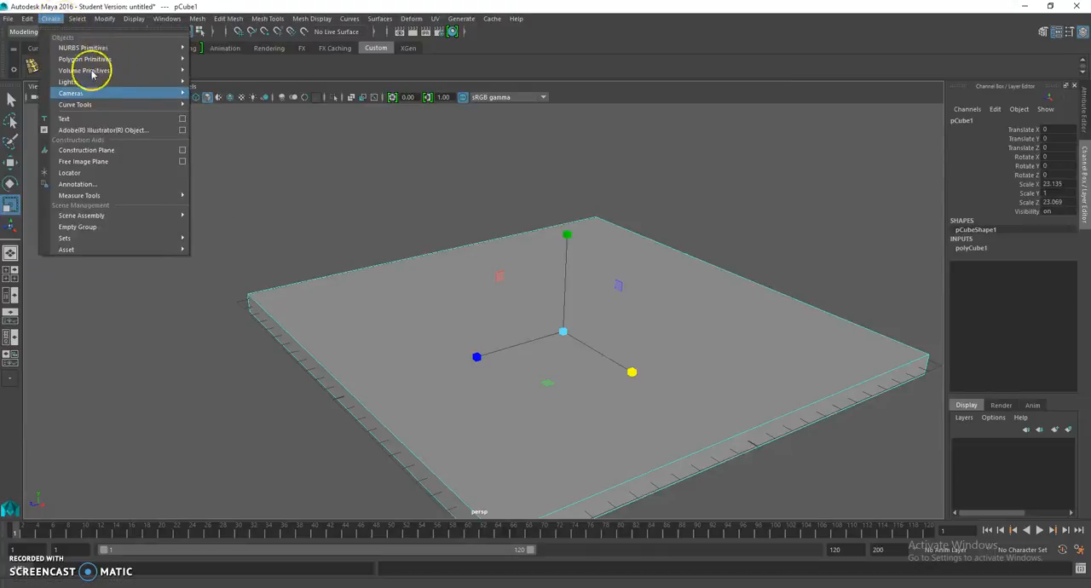
mouse_move(111, 60)
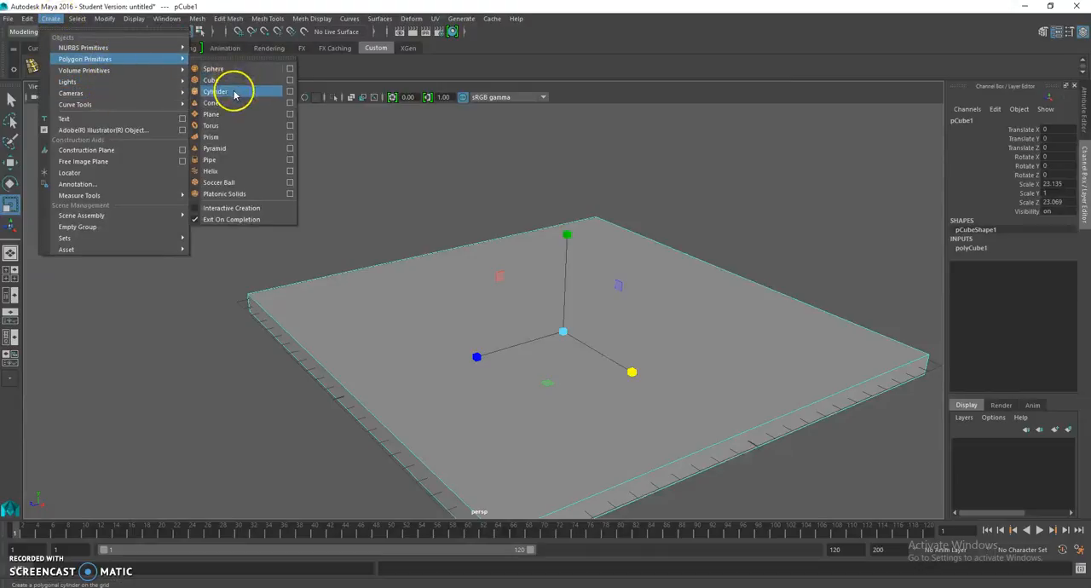
left_click(227, 81)
left_click(147, 87)
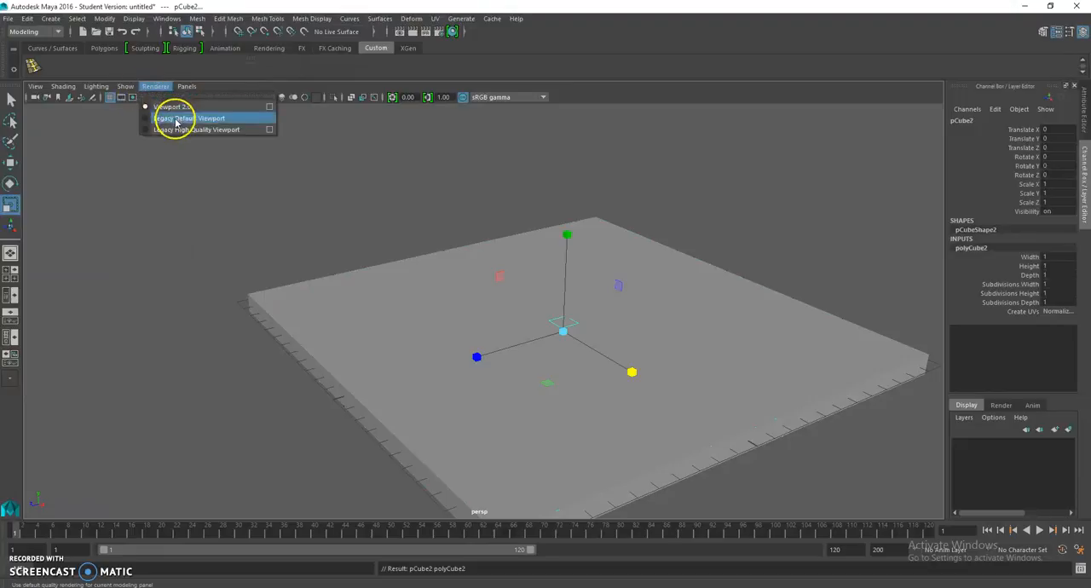
left_click(171, 119)
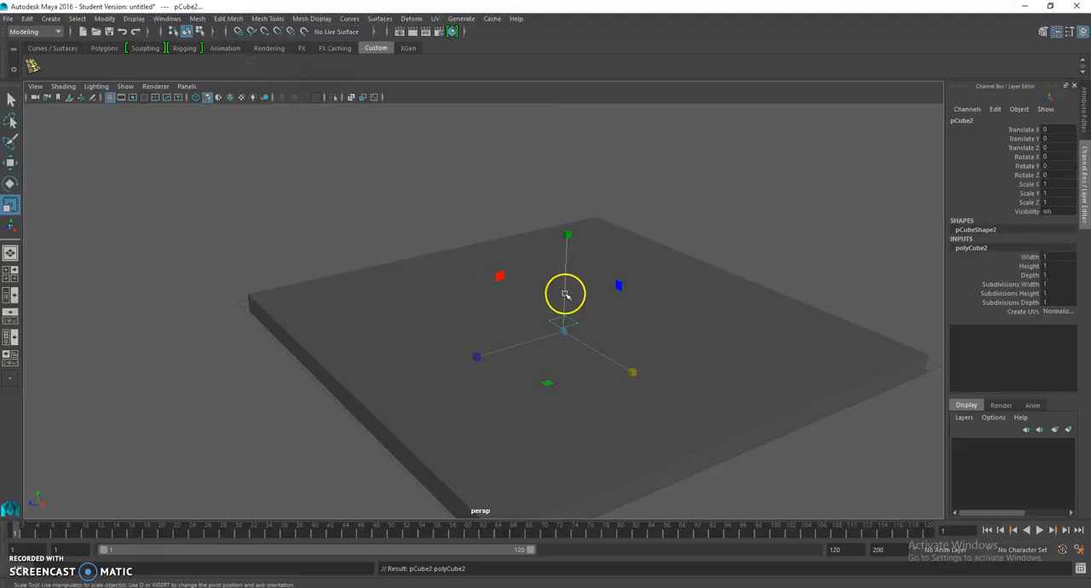
Step: Move the new cube above the slab to about 1.519 in Y and 5.409 in Z
key("w")
left_click_drag(565, 248, 569, 218)
scroll(579, 221, "up", 3)
middle_click_drag(604, 238, 560, 204, "alt")
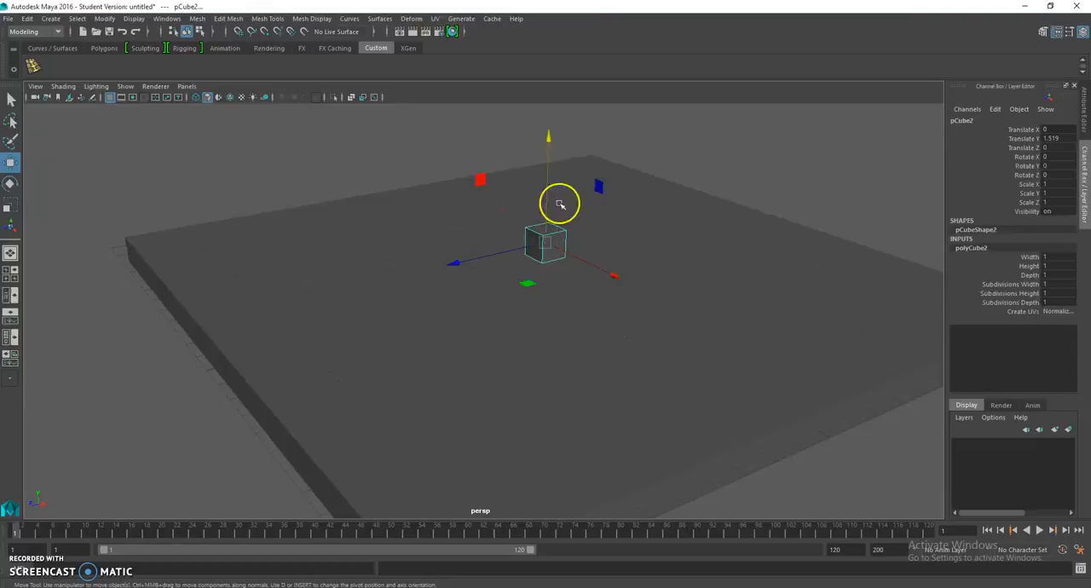
left_click_drag(560, 204, 513, 230, "alt")
left_click_drag(435, 259, 282, 252)
left_click_drag(396, 274, 305, 275, "alt")
scroll(382, 220, "up", 3)
scroll(394, 230, "down", 3)
middle_click_drag(412, 254, 421, 273, "alt")
left_click_drag(422, 273, 397, 270, "alt")
scroll(397, 272, "up", 3)
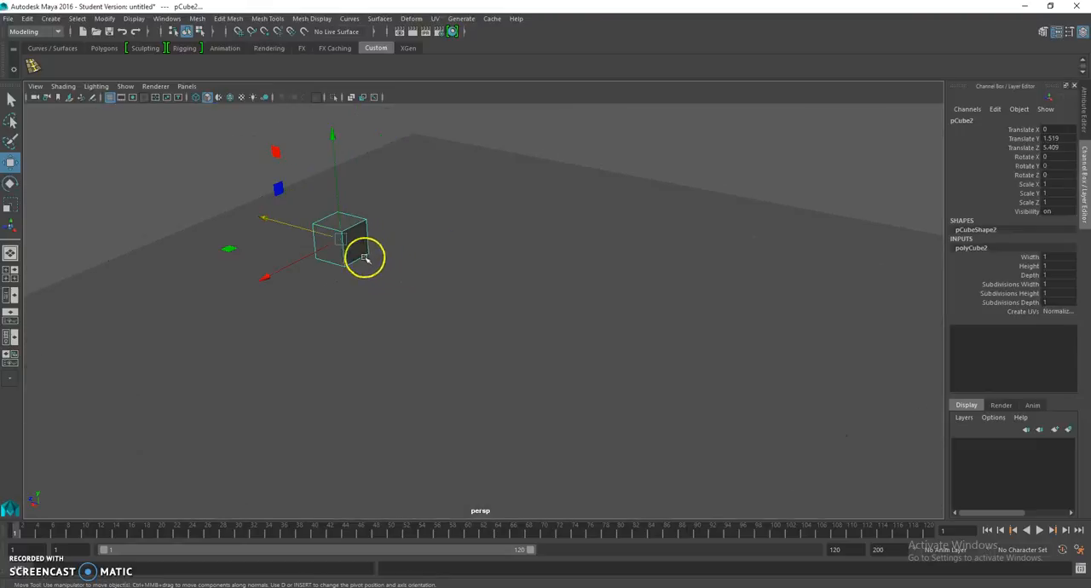
Step: Extrude the small cube's end face lengthwise twice to form a three-segment car body
right_click_drag(358, 240, 363, 271)
left_click(356, 250)
left_click_drag(390, 288, 441, 290, "alt")
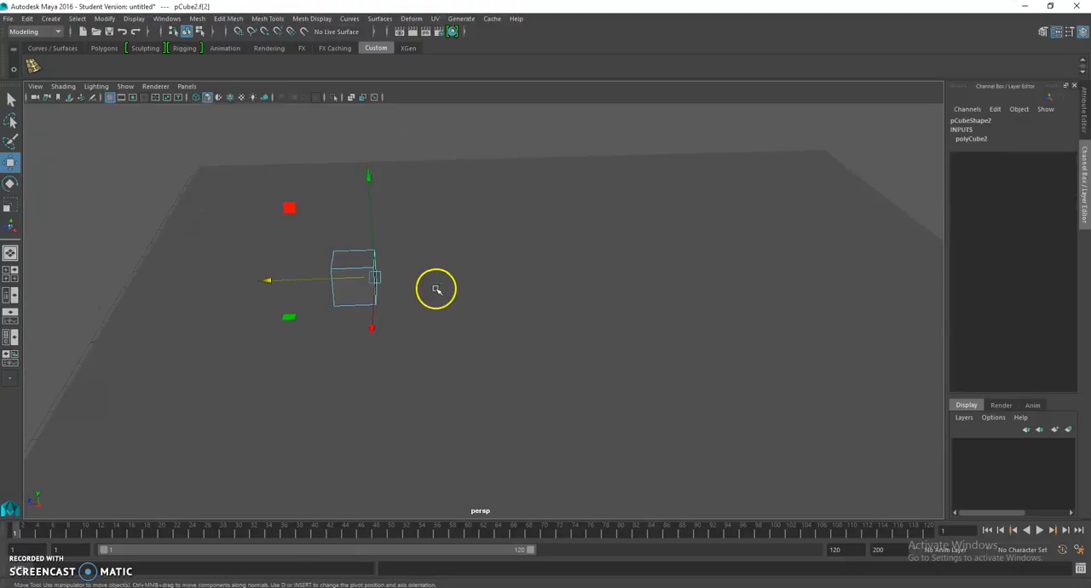
key("ctrl+e")
key("w")
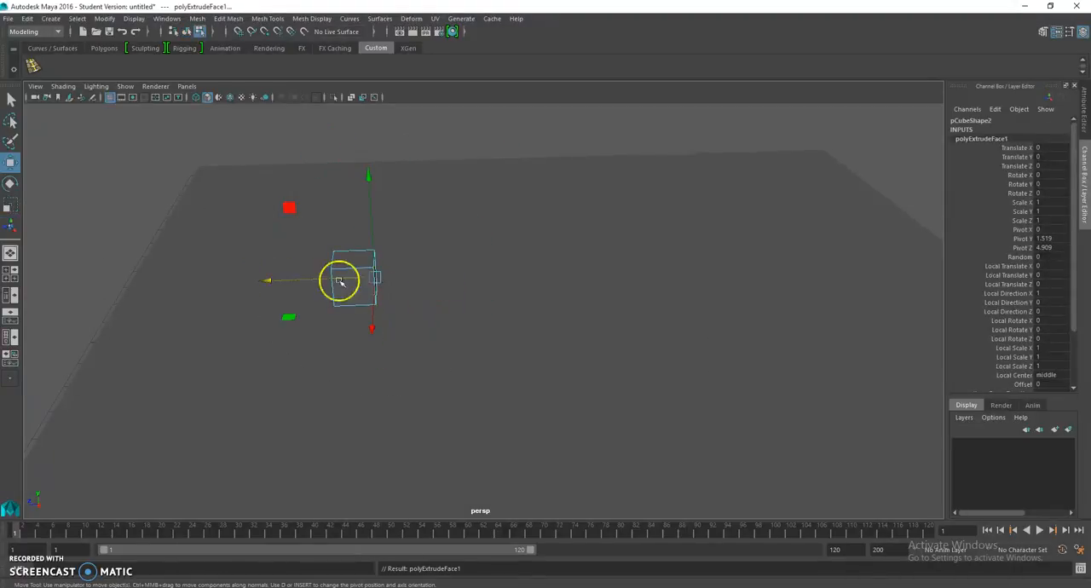
left_click_drag(326, 279, 418, 263)
left_click(435, 270)
key("ctrl+e")
key("w")
Step: Extrude the top face of the car body's middle segment upward to form the cabin
left_click(418, 259)
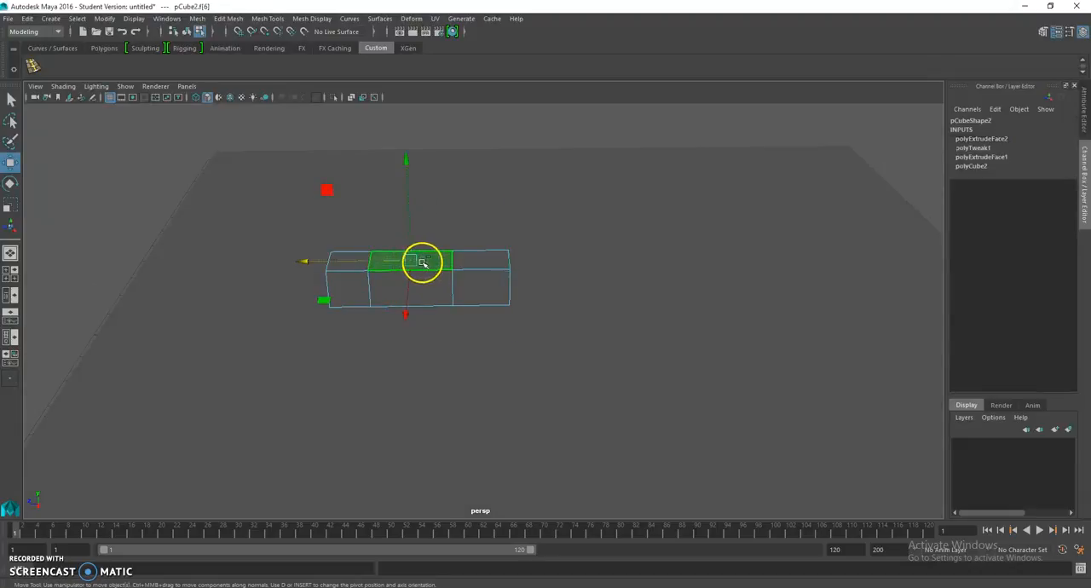
key("ctrl+e")
left_click_drag(409, 214, 434, 198)
left_click(529, 167)
Step: Move the cabin's front and rear top edges inward to slope both of its ends
right_click_drag(425, 206, 415, 166)
left_click(421, 218)
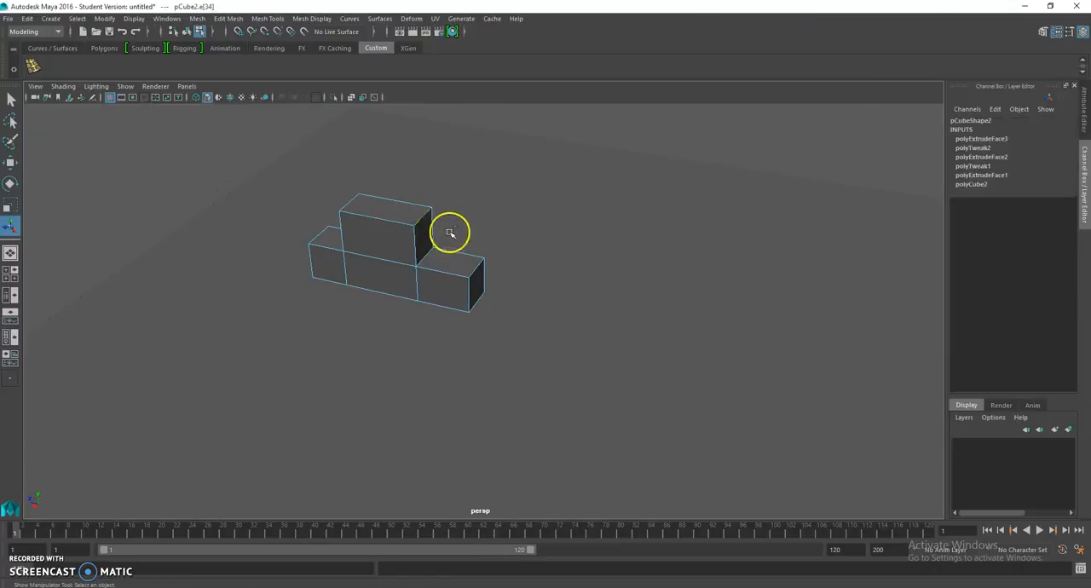
key("w")
mouse_move(384, 207)
left_mouse_down()
mouse_move(373, 202)
mouse_move(388, 216)
left_mouse_up()
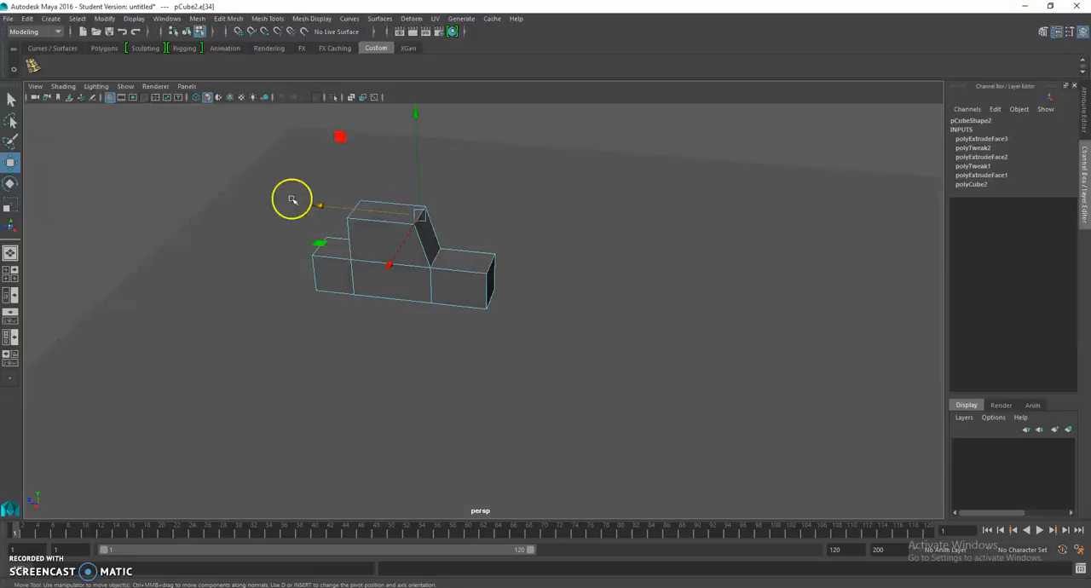
left_click(211, 158)
left_click(354, 210)
left_click_drag(321, 206, 348, 208)
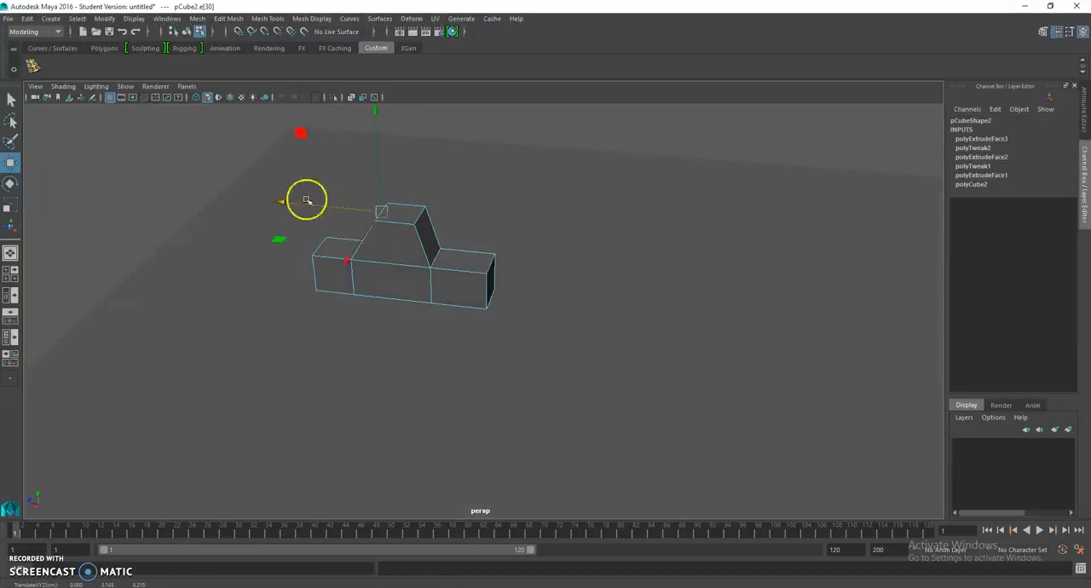
left_click(211, 186)
Step: Widen the whole car body by scaling it to about 1.607 in X
right_click_drag(402, 243, 442, 225)
left_click(400, 236)
left_click_drag(401, 236, 467, 269, "alt")
key("e")
key("r")
left_click_drag(480, 358, 528, 394)
left_click(322, 177)
left_click_drag(357, 219, 271, 214, "alt")
Step: Assign a new Lambert material to the car body and set its colour to blue
left_click(427, 258)
right_click_drag(427, 257, 428, 535)
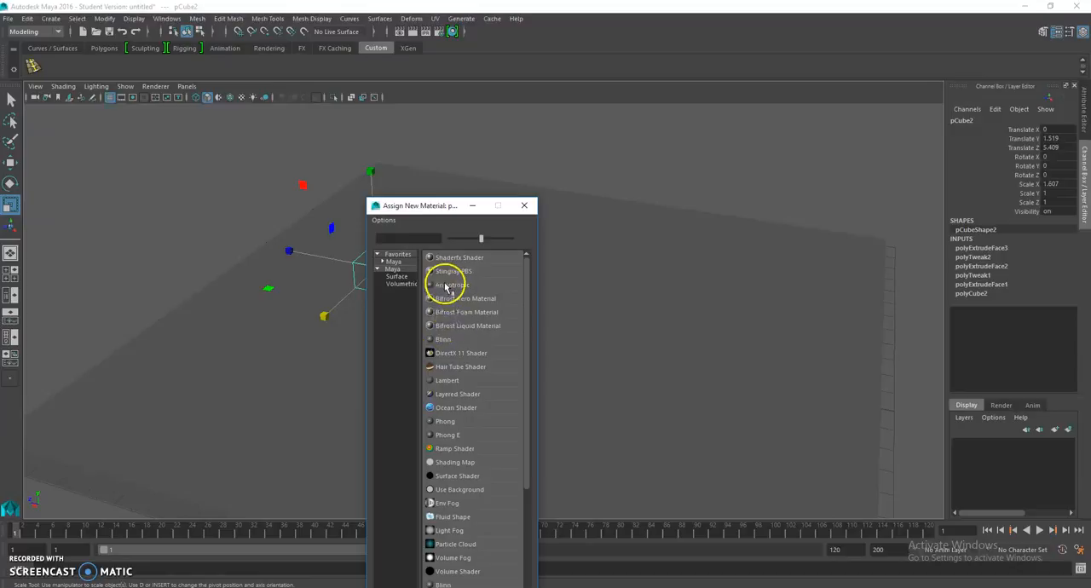
left_click(446, 381)
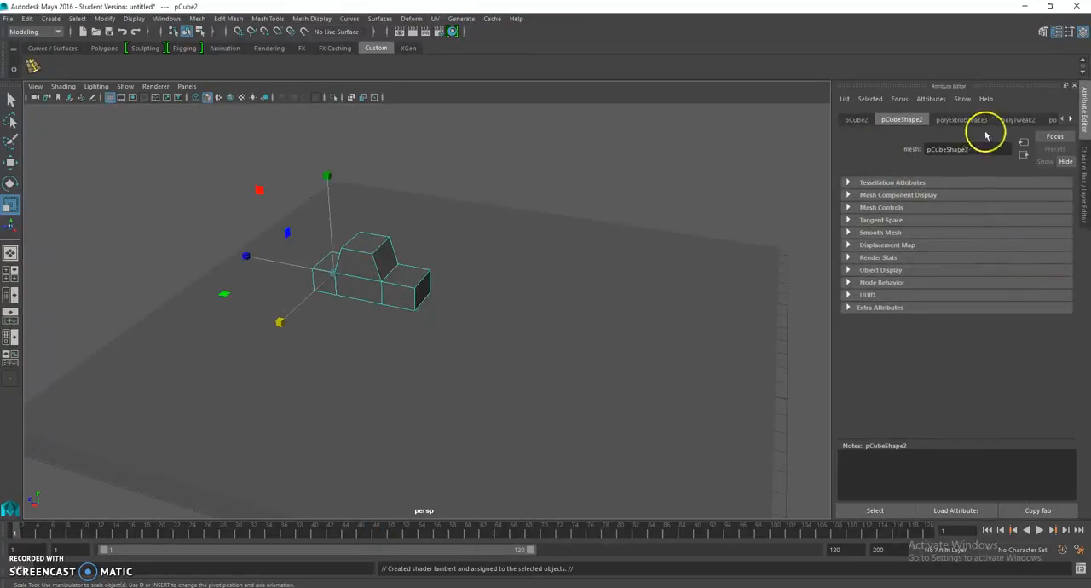
left_click(1072, 120)
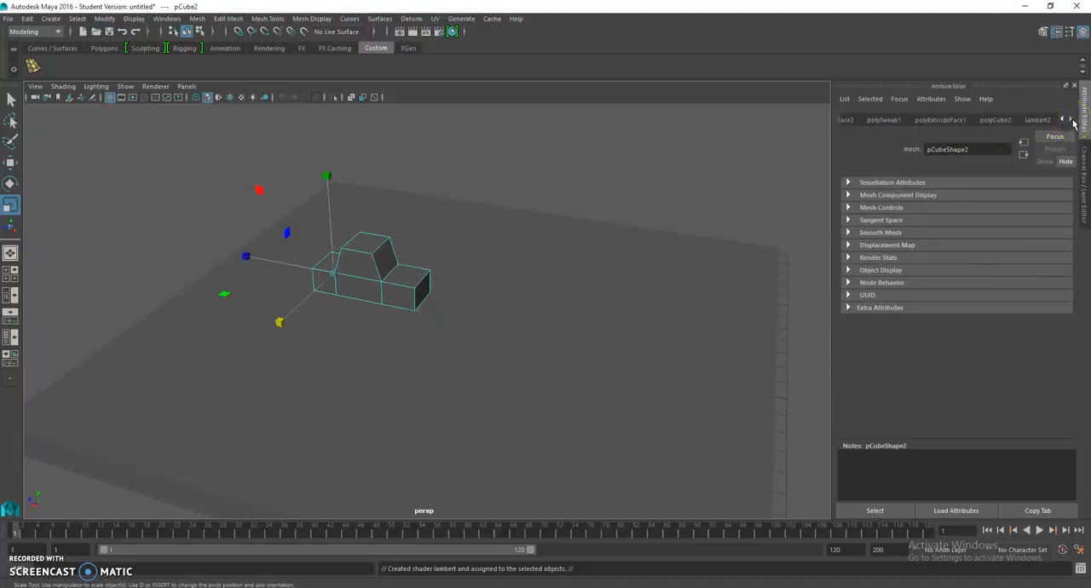
left_click(1046, 120)
left_click(953, 249)
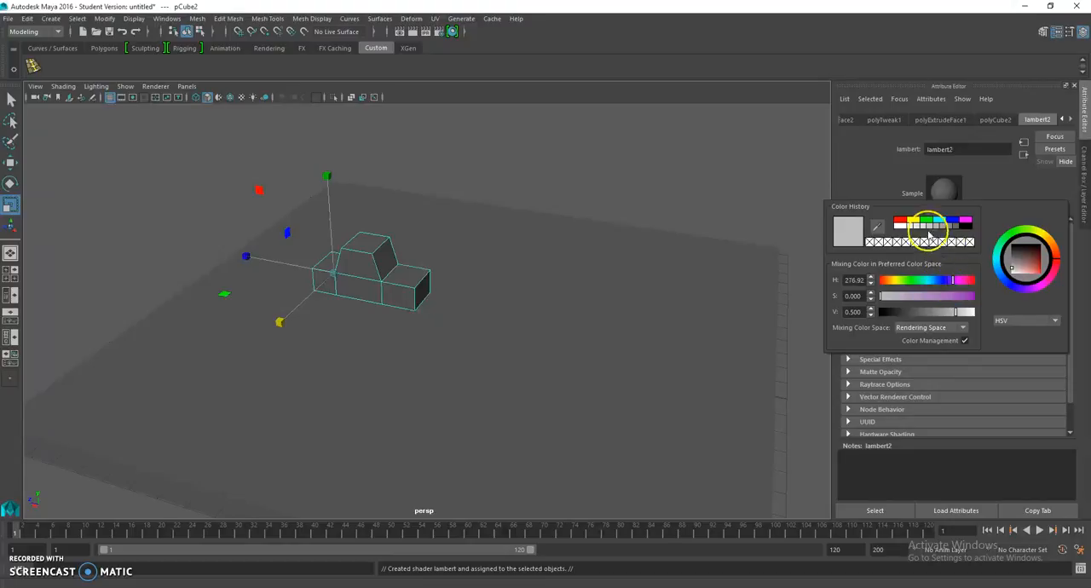
left_click(952, 222)
left_click(545, 253)
Step: Assign a new Lambert material to the ground slab and set its colour to green
left_click(543, 255)
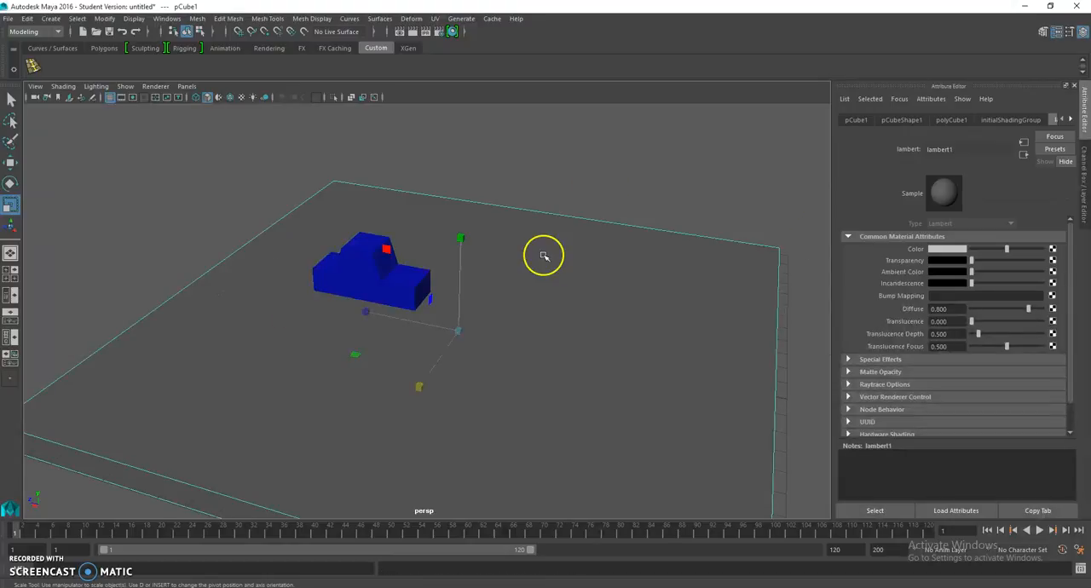
right_click_drag(604, 302, 613, 562)
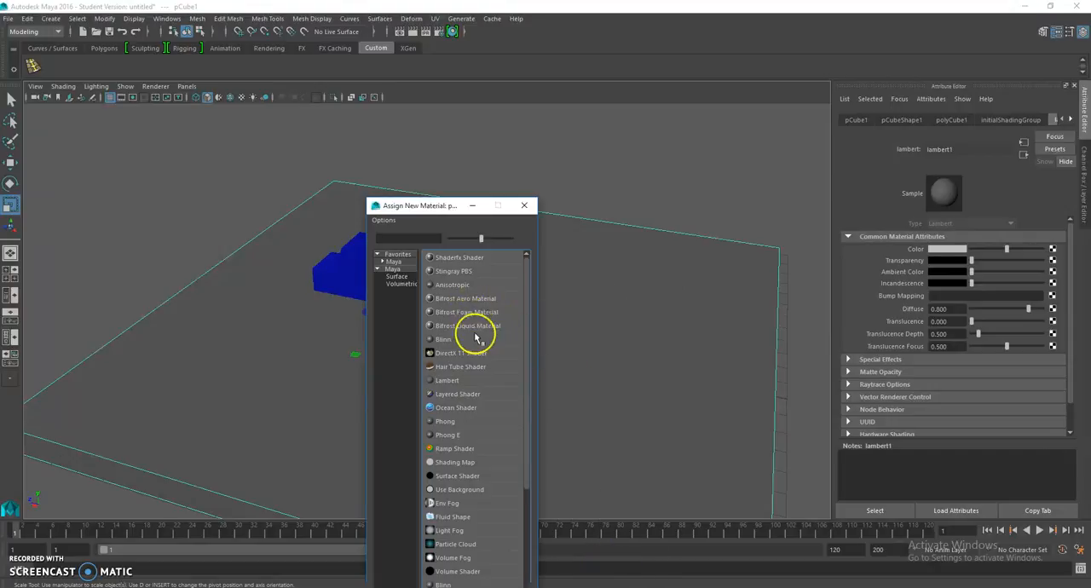
left_click(445, 382)
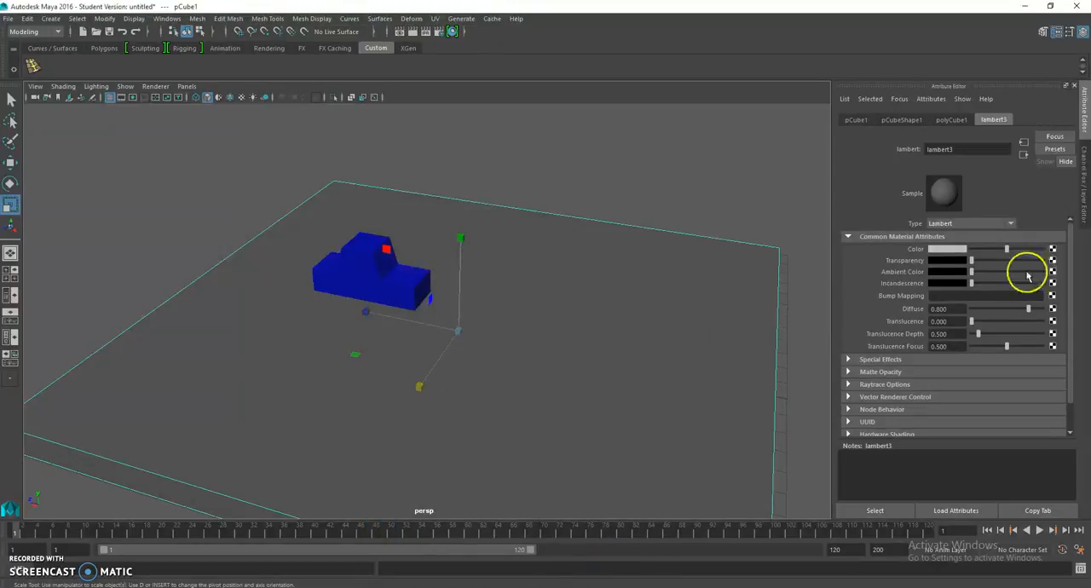
left_click(949, 249)
left_click(915, 290)
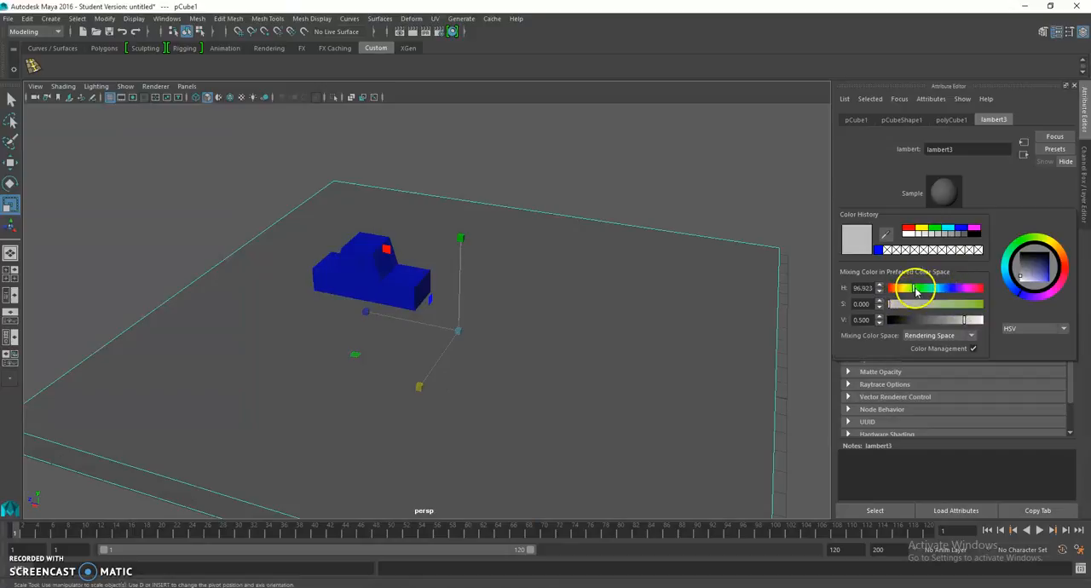
left_click(939, 228)
left_click(621, 213)
scroll(630, 233, "down", 5)
left_click_drag(631, 233, 675, 297, "alt")
left_click(520, 295)
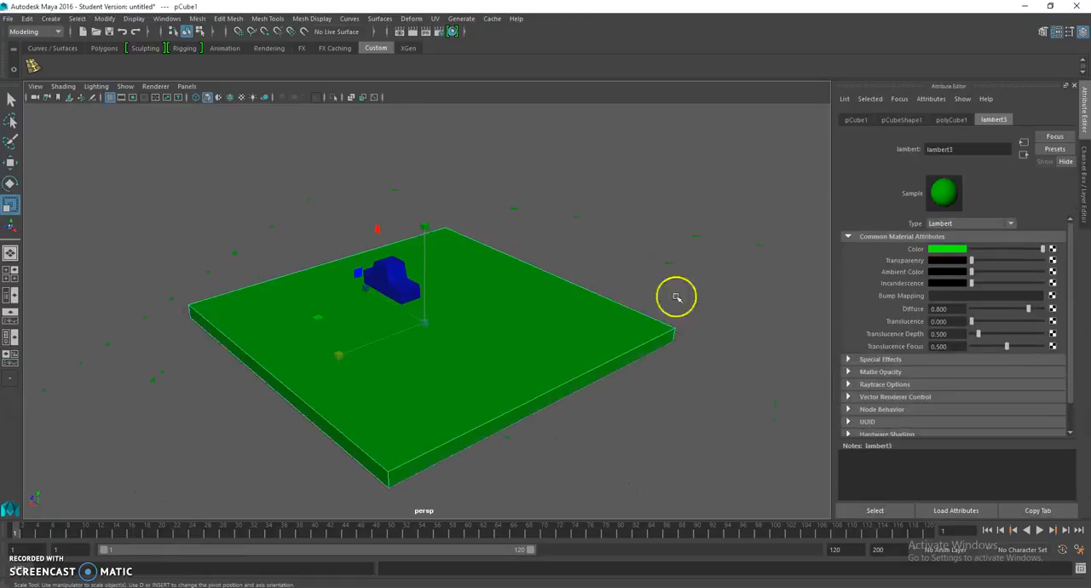
Step: Darken the slab material's green to a colour value of about 0.395
left_click(932, 250)
mouse_move(916, 315)
left_mouse_down()
mouse_move(896, 310)
mouse_move(949, 310)
mouse_move(935, 318)
left_mouse_up()
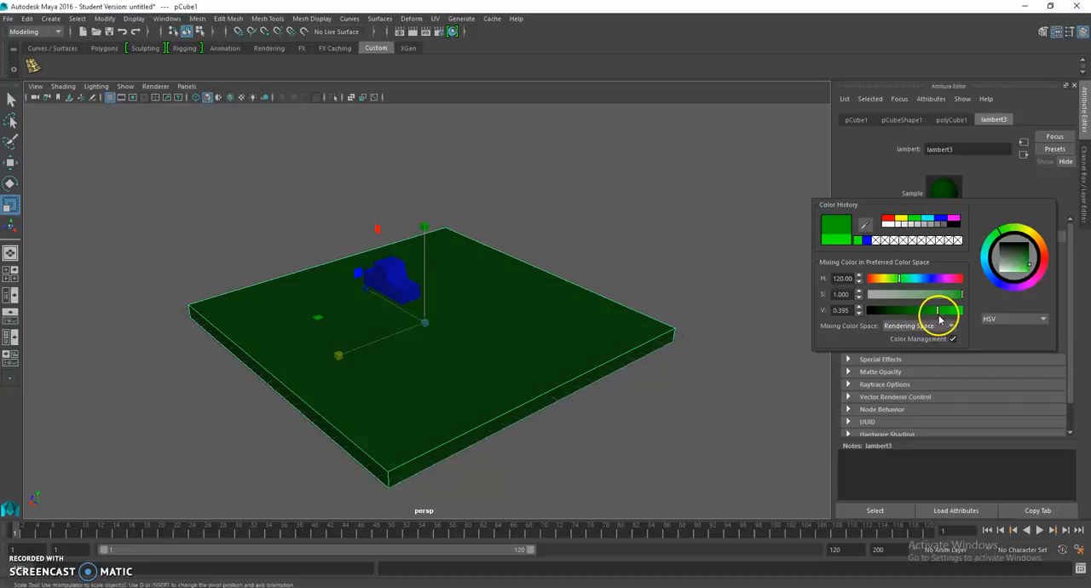
left_click(639, 281)
Step: Create a polygon pipe as the base shape for a car wheel
left_click_drag(443, 267, 477, 291, "alt")
scroll(475, 291, "up", 5)
left_click_drag(407, 292, 478, 294, "alt")
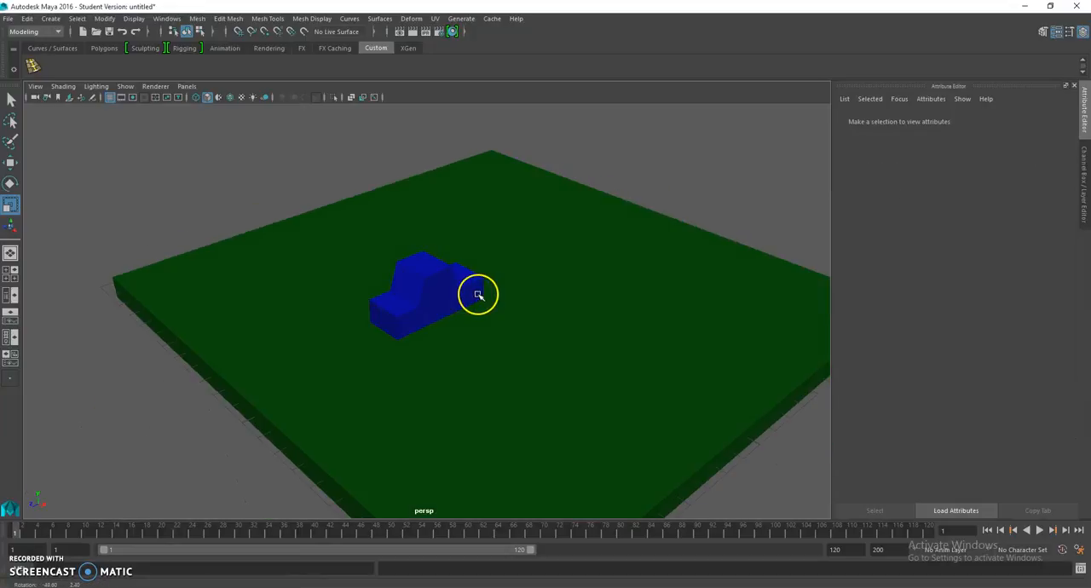
left_click(51, 20)
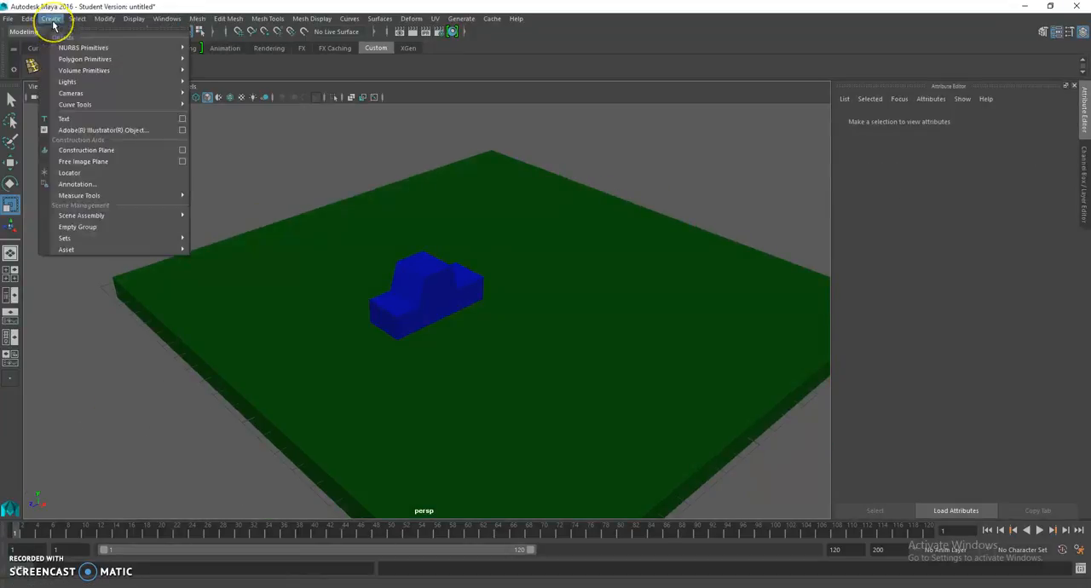
mouse_move(83, 58)
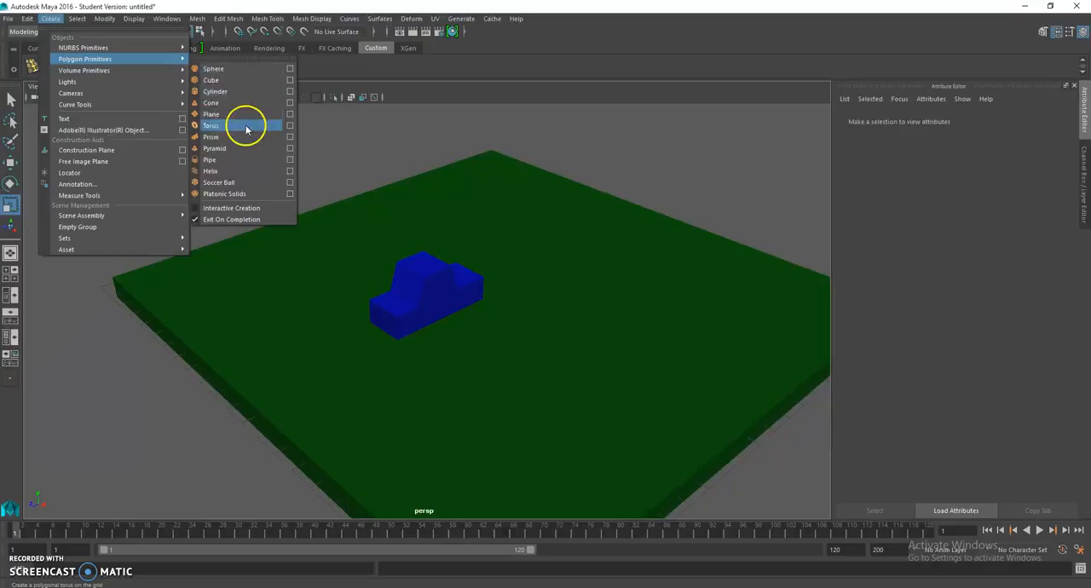
left_click(246, 159)
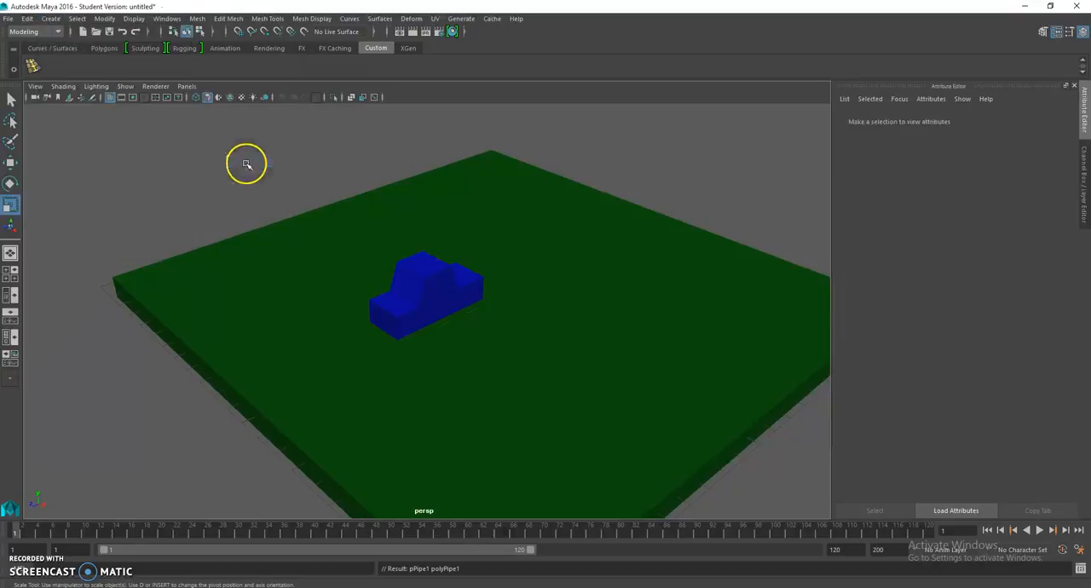
Step: Move the pipe above the slab to about 1.379 in Y and 1.18 in X
key("w")
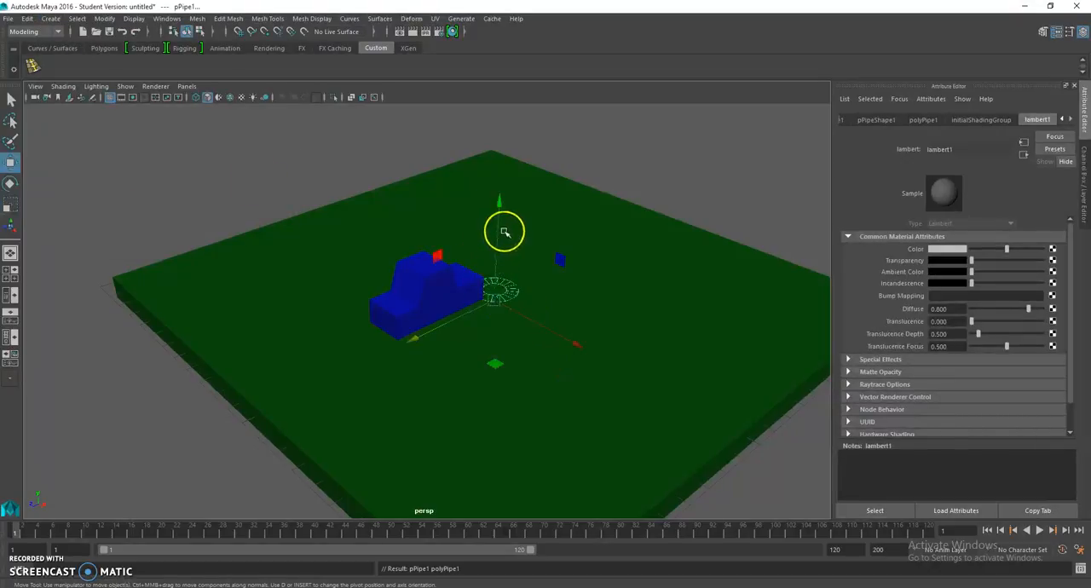
left_click(500, 211)
left_click(507, 294)
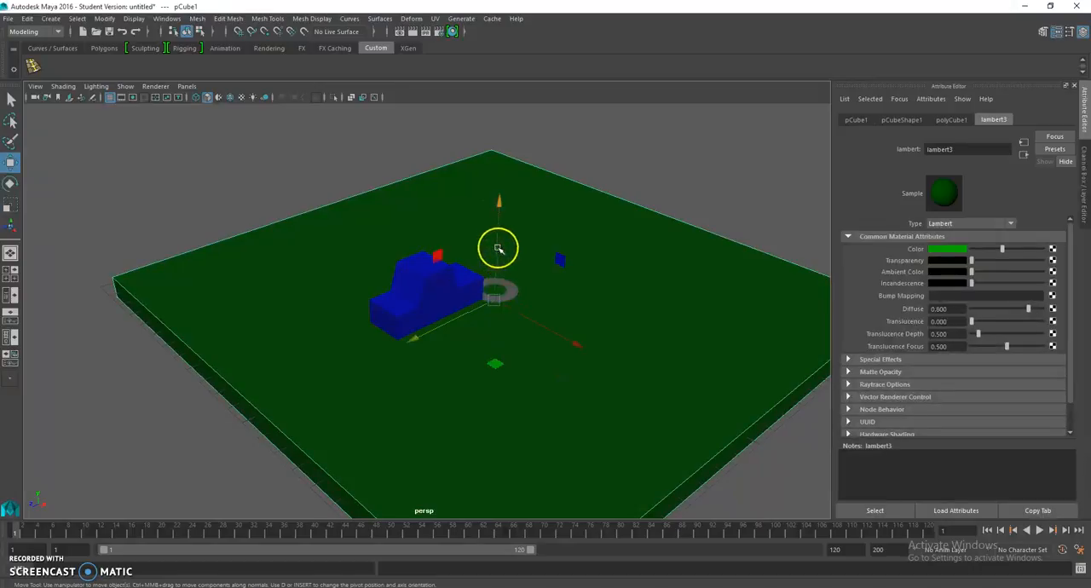
left_click(509, 287)
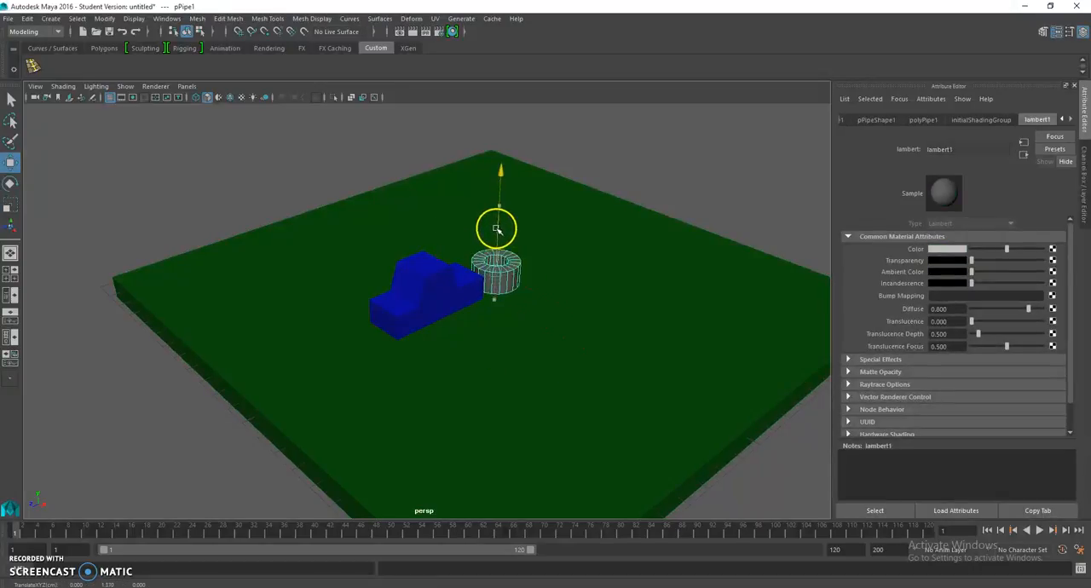
left_click_drag(534, 260, 484, 290, "alt")
left_click_drag(506, 343, 542, 388)
left_click(487, 287)
left_click_drag(503, 333, 516, 352)
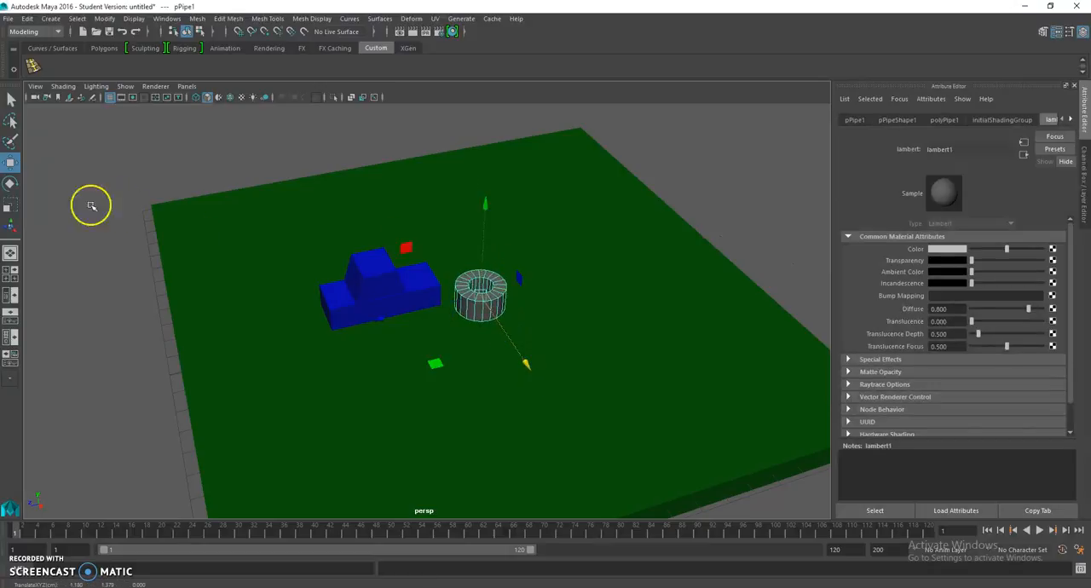
Step: Set the pipe's Z rotation to -90 so it stands upright like a wheel
left_click(10, 184)
left_click_drag(486, 219, 519, 313)
left_click(1084, 189)
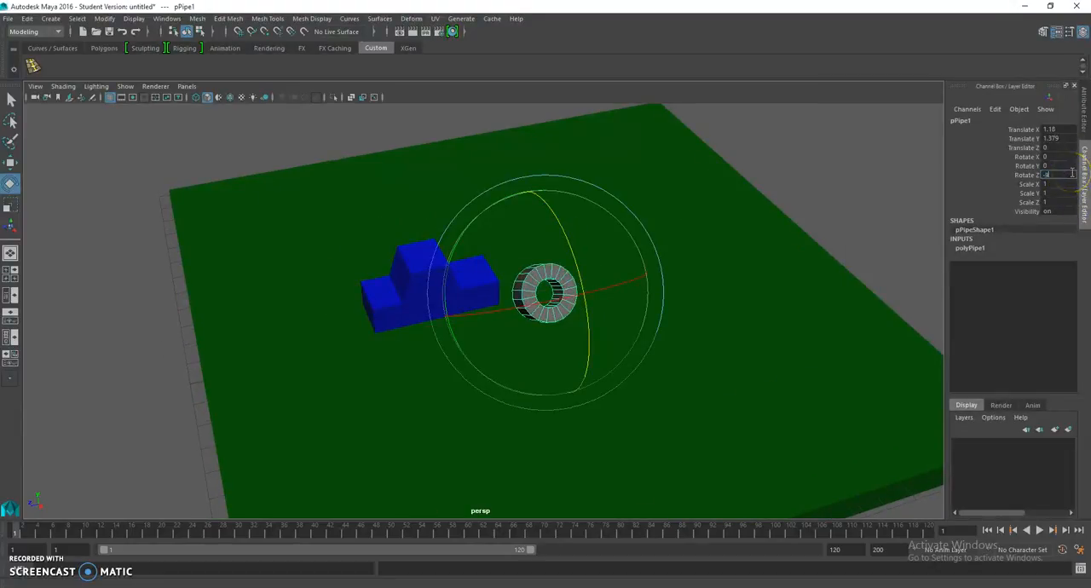
type("-90")
key("Return")
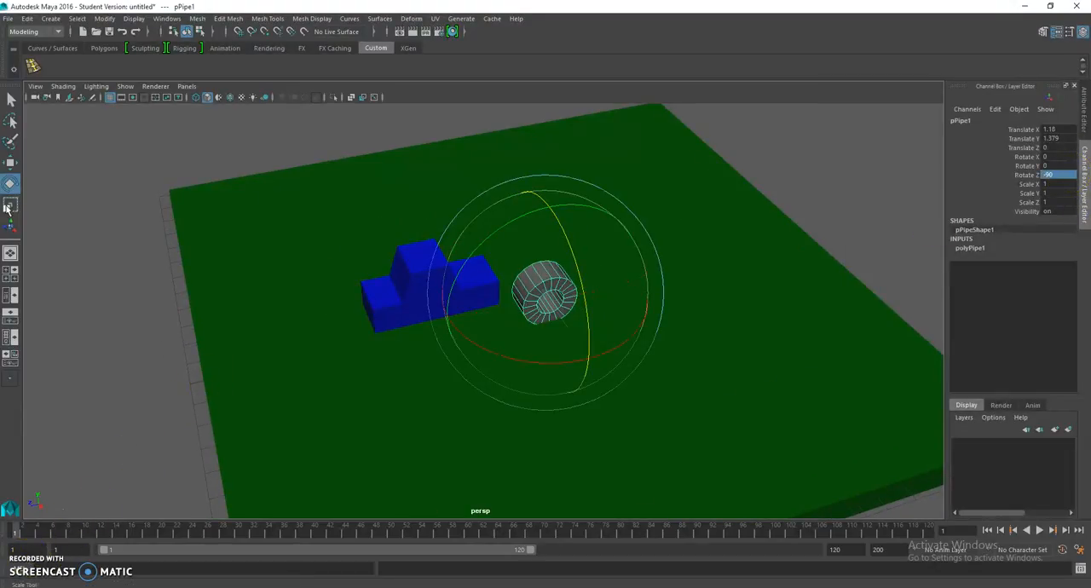
Step: Scale the pipe to about 0.742 in X and Z and 0.274 in Y, and move it beside the car at about 4.971 in Z
left_click(9, 205)
left_click_drag(590, 359, 520, 276)
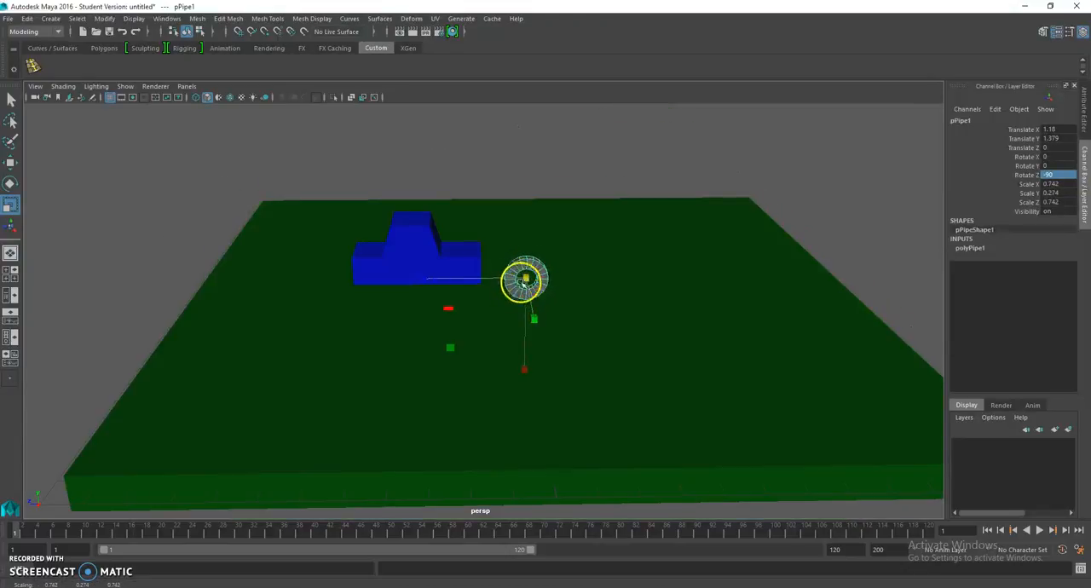
key("w")
left_click_drag(442, 279, 421, 285)
Step: Shrink the wheel uniformly to about 0.444 in X and Z and 0.164 in Y
left_click(10, 203)
left_click_drag(244, 250, 328, 247, "alt")
left_click_drag(332, 256, 366, 266, "alt")
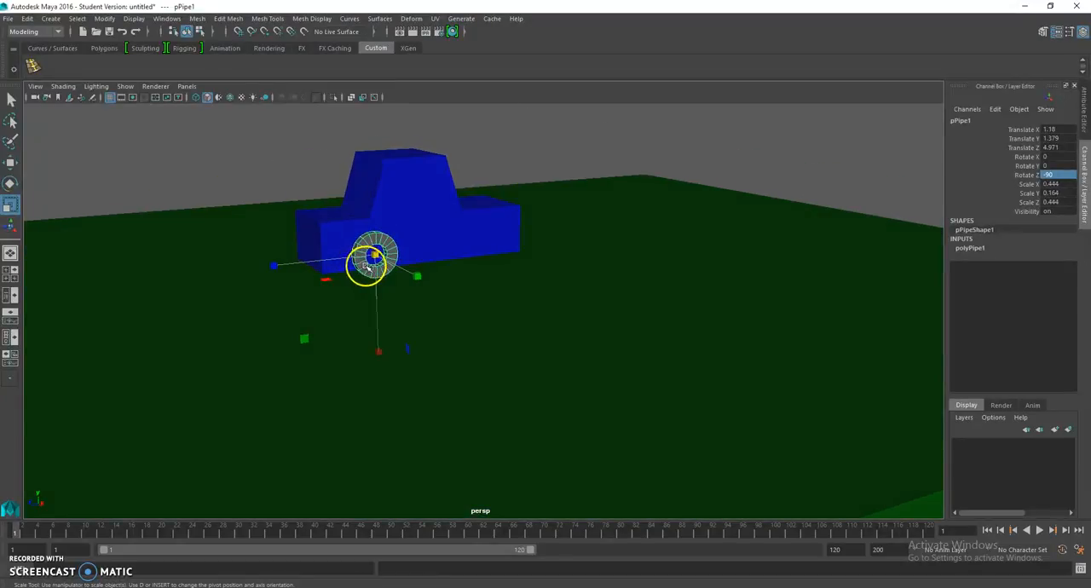
Step: Move the wheel against the car's side at about 0.995 in X and 1.11 in Y
key("w")
left_click_drag(373, 184, 450, 290)
left_click(519, 310)
left_click(474, 302)
left_click_drag(356, 173, 341, 293, "alt")
Step: Duplicate the wheel and move the copy along the car's side to about 2.02 in Z
key("ctrl+d")
left_click_drag(227, 266, 373, 299)
left_click(300, 286, "shift")
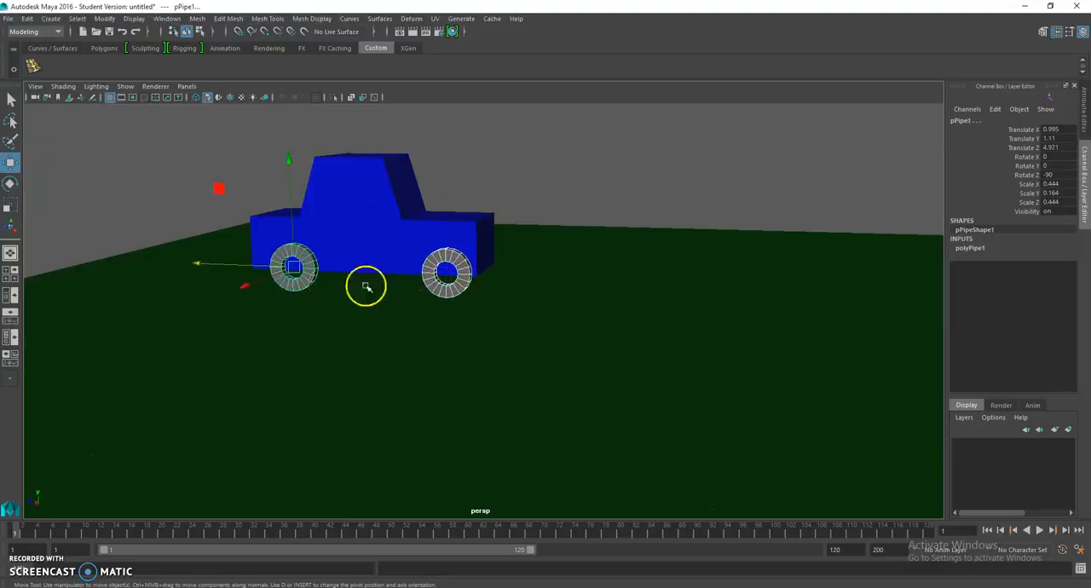
Step: Duplicate both wheels together and move the copies to the opposite side of the car, at about -0.9 in X
left_click(458, 295, "shift")
left_click(454, 287)
left_click(305, 281, "shift")
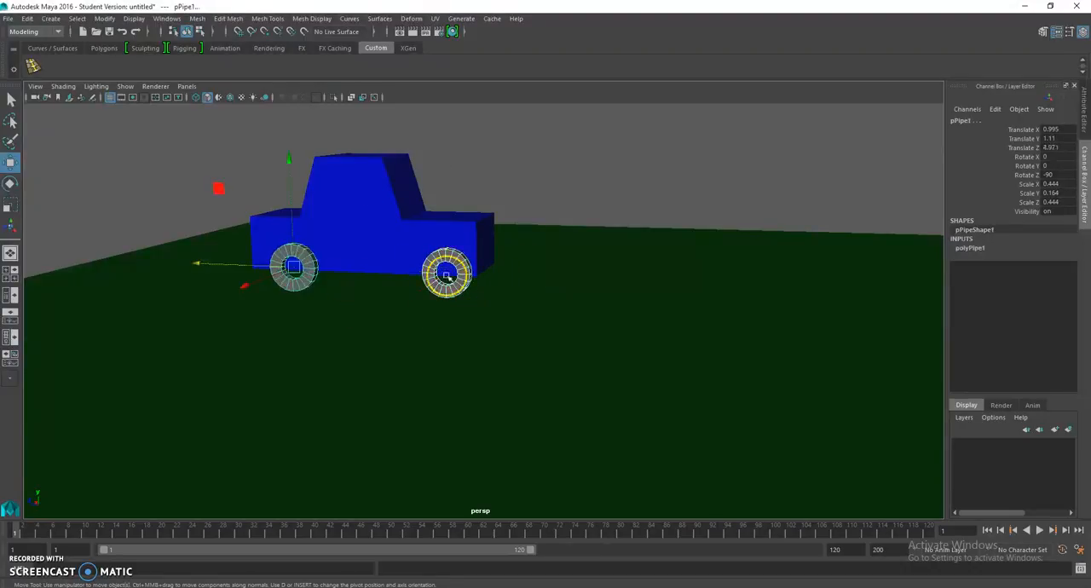
key("ctrl+d")
left_click_drag(525, 230, 405, 283, "alt")
left_click_drag(221, 239, 274, 245)
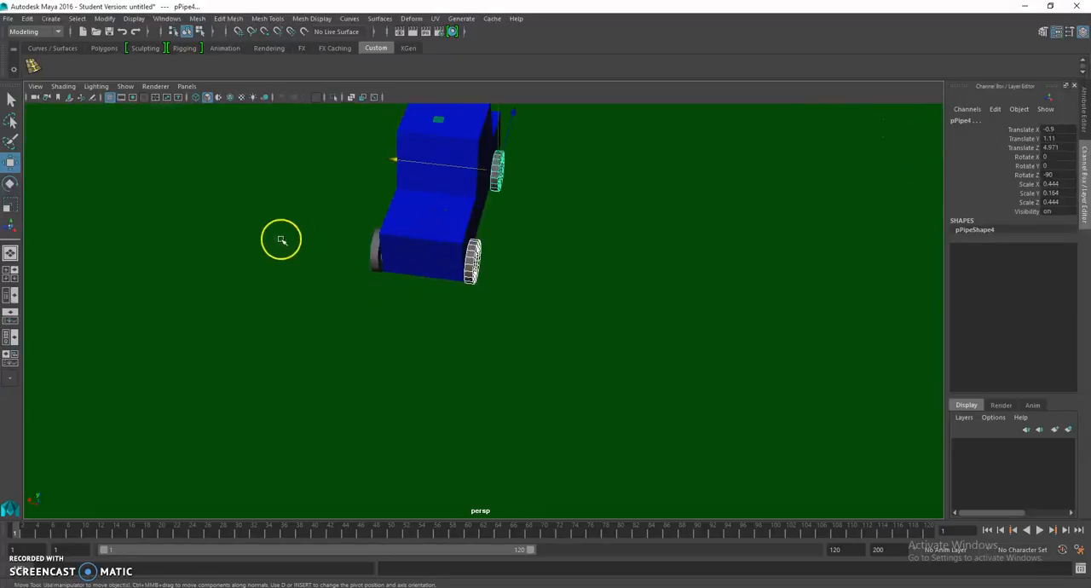
left_click_drag(394, 160, 395, 161)
Step: Move the two original-side wheels closer to the car body, to about 0.881 and 0.888 in X
left_click_drag(314, 193, 405, 195, "alt")
left_click(300, 288)
left_click_drag(299, 287, 260, 369, "alt")
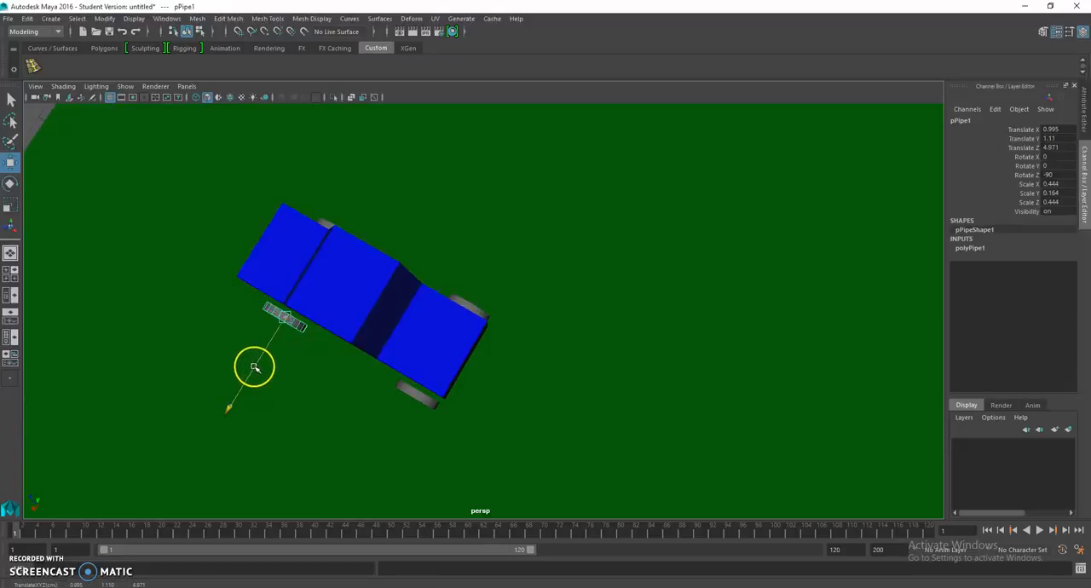
left_click(421, 394)
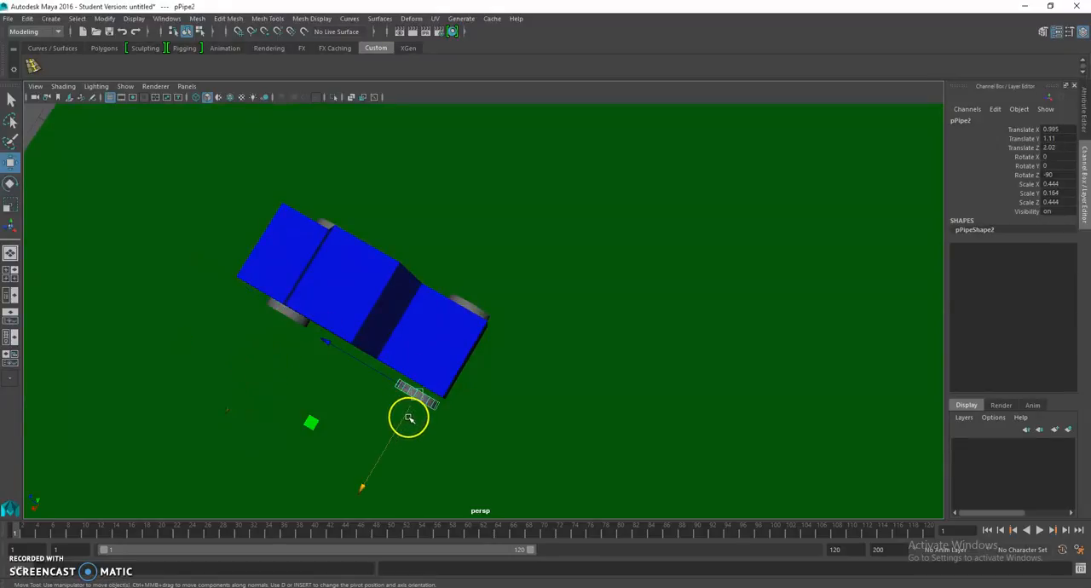
left_click_drag(467, 372, 519, 316, "alt")
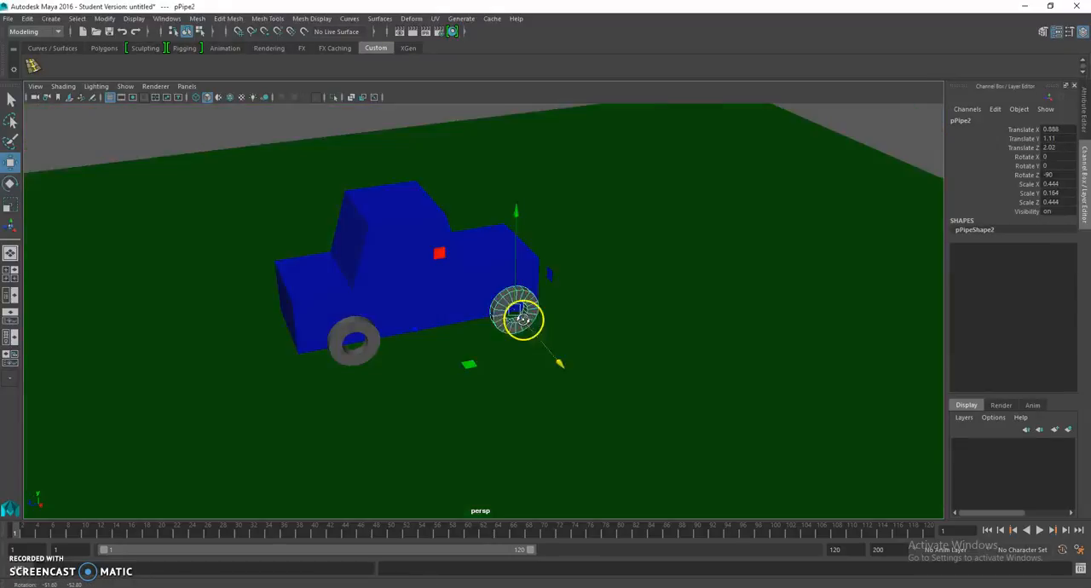
Step: Try to adjust the Thickness of the original wheel's pipe through its polyPipe1 settings
left_click(372, 332)
scroll(379, 351, "up", 3)
left_click_drag(378, 352, 323, 327, "alt")
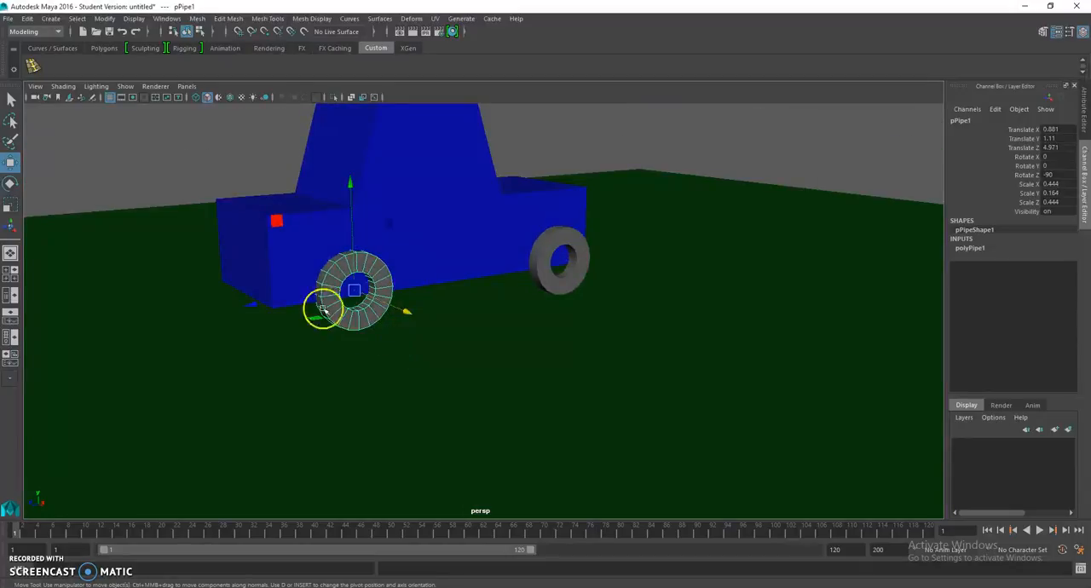
left_click(968, 248)
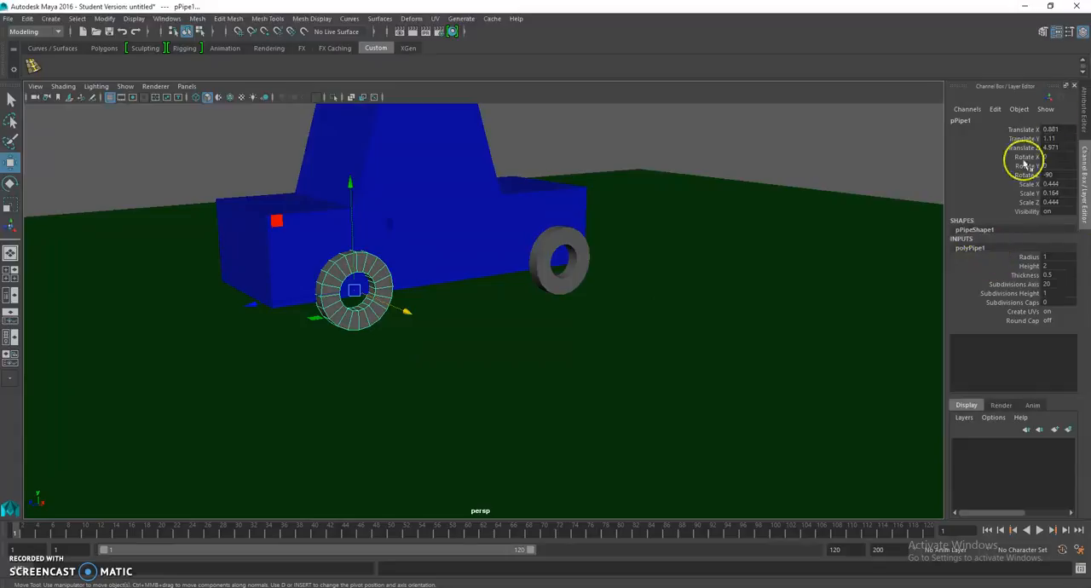
left_click(1082, 38)
left_click(1082, 40)
left_click_drag(1044, 254, 1029, 281)
left_click(1025, 275)
middle_click_drag(707, 276, 708, 278)
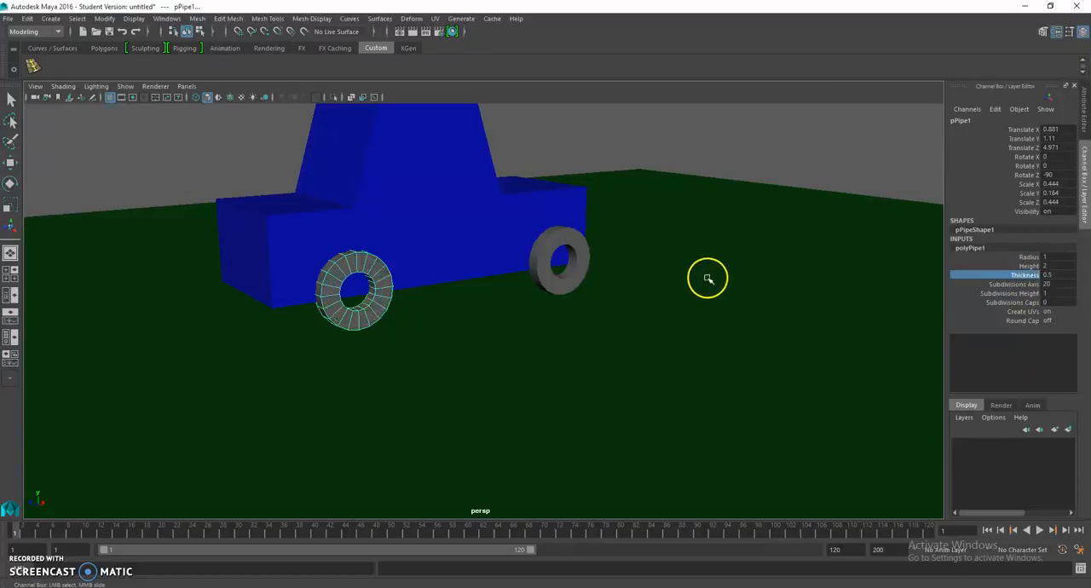
left_click(688, 256)
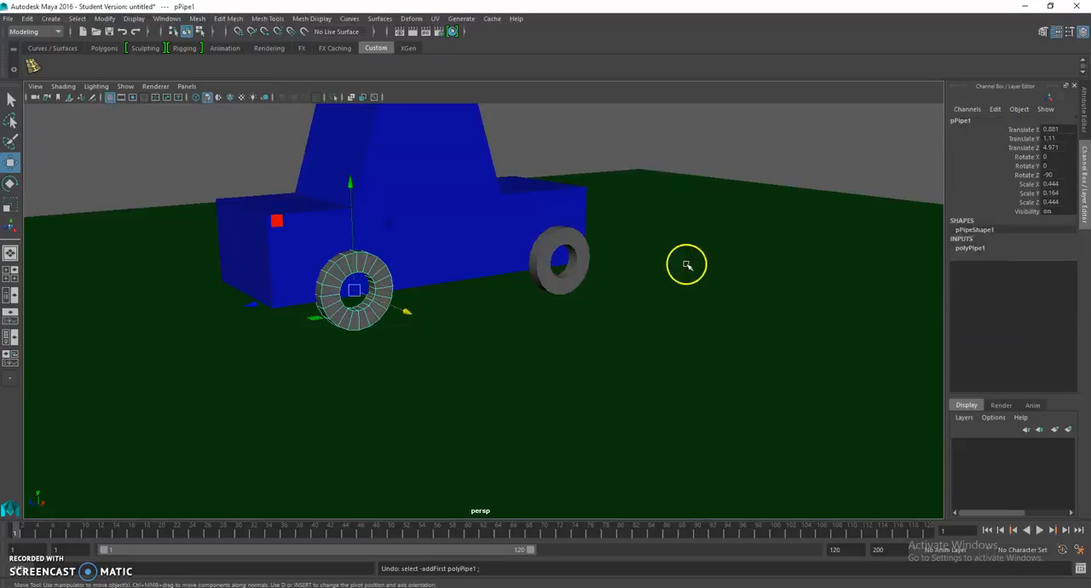
Step: Assign a new Lambert material to the duplicated wheel on the original side of the car
key("f")
left_click_drag(682, 269, 512, 290, "alt")
left_click(433, 301)
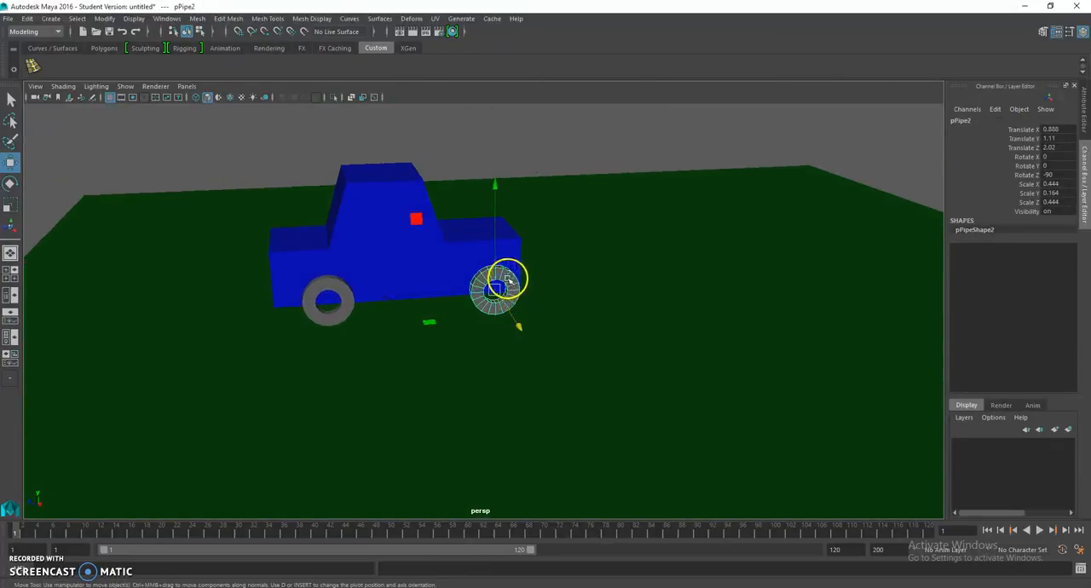
right_click_drag(512, 279, 527, 558)
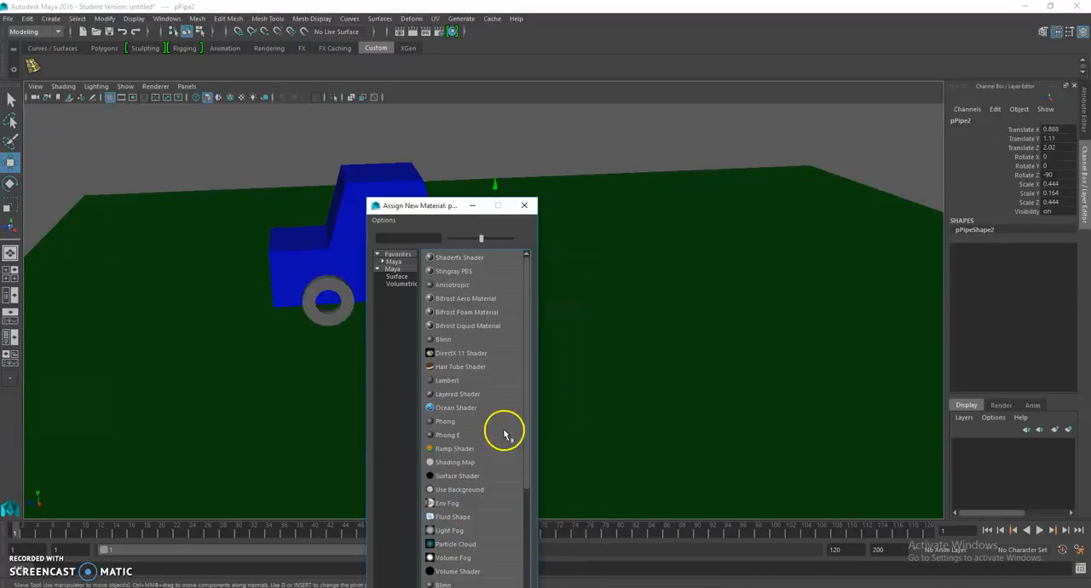
scroll(501, 420, "down", 3)
scroll(504, 417, "up", 3)
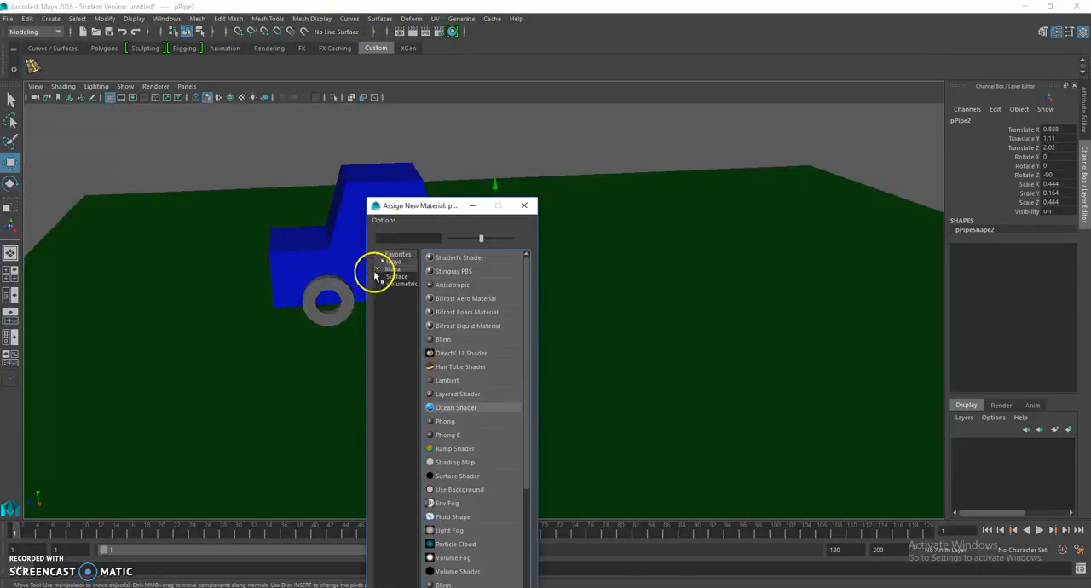
left_click(394, 277)
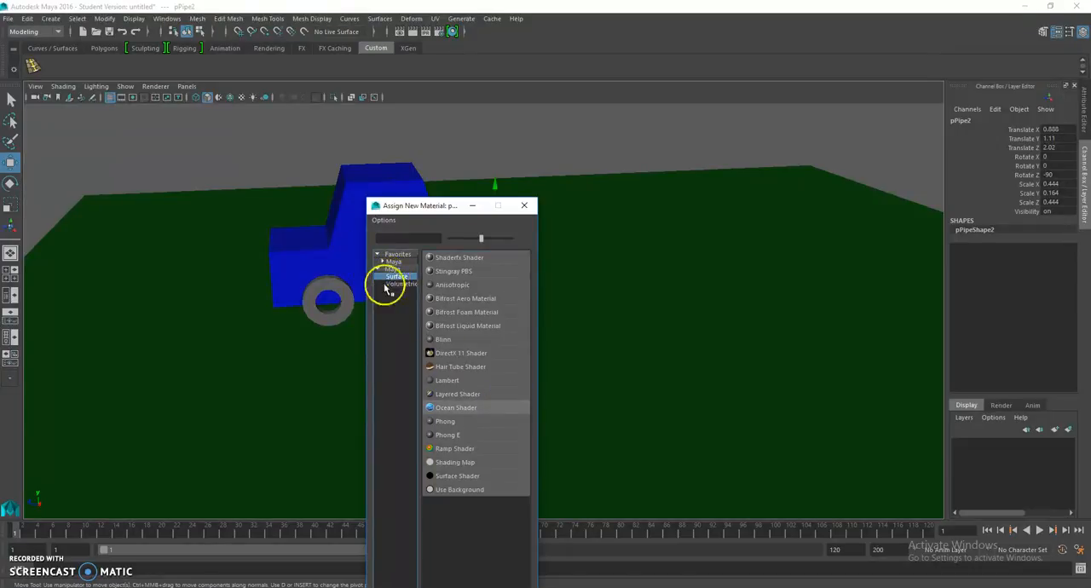
left_click(381, 262)
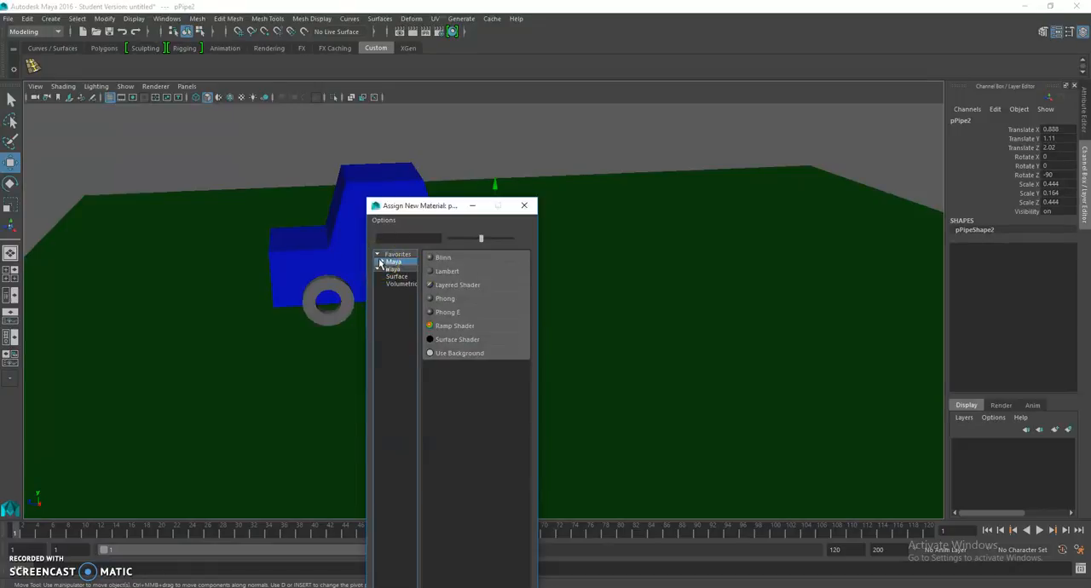
left_click(382, 270)
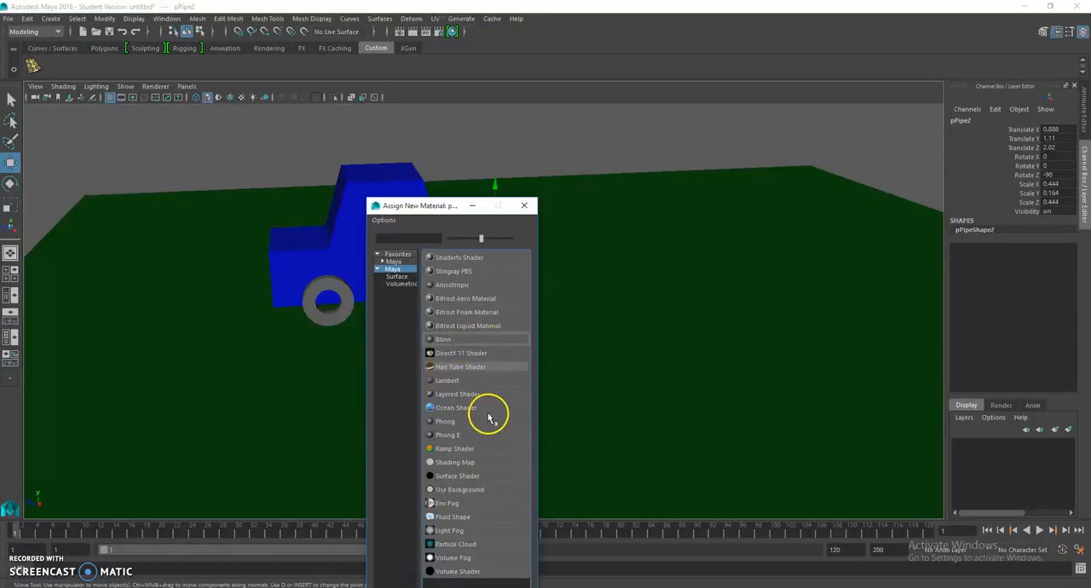
left_click(456, 384)
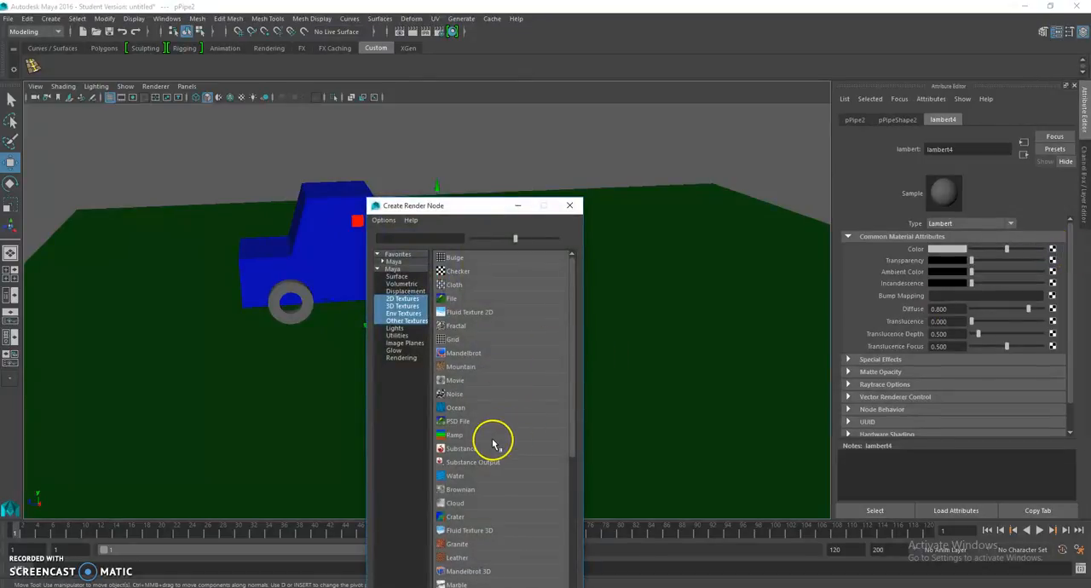
Step: Apply a Checker texture to the new Lambert's color and switch the viewport to textured display
left_click(479, 272)
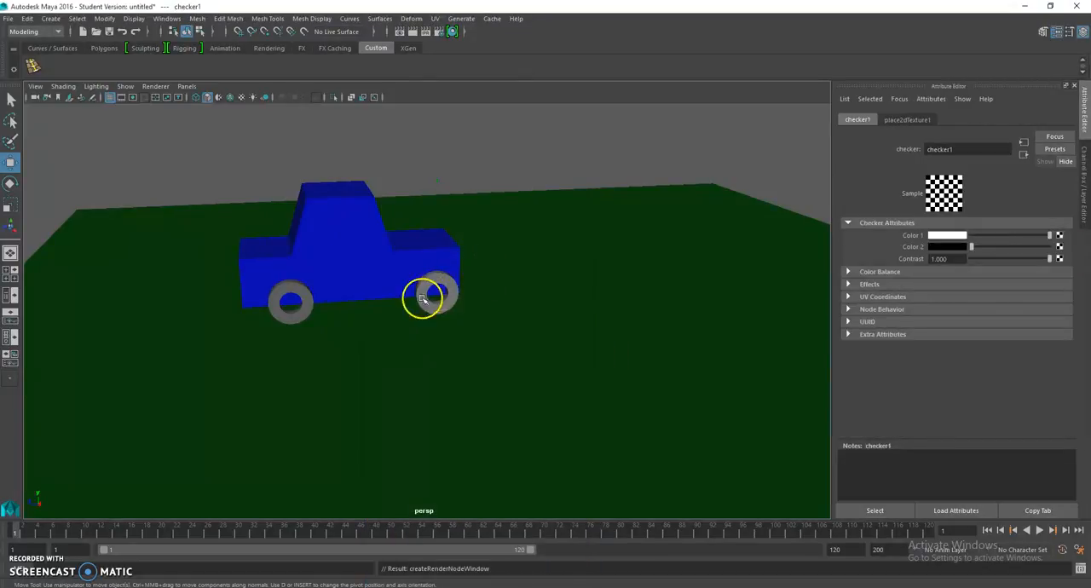
key("6")
left_click_drag(385, 323, 348, 302, "alt")
scroll(452, 313, "up", 4)
Step: Assign the existing checkered material to the original wheel on the same side of the car
left_click(302, 289)
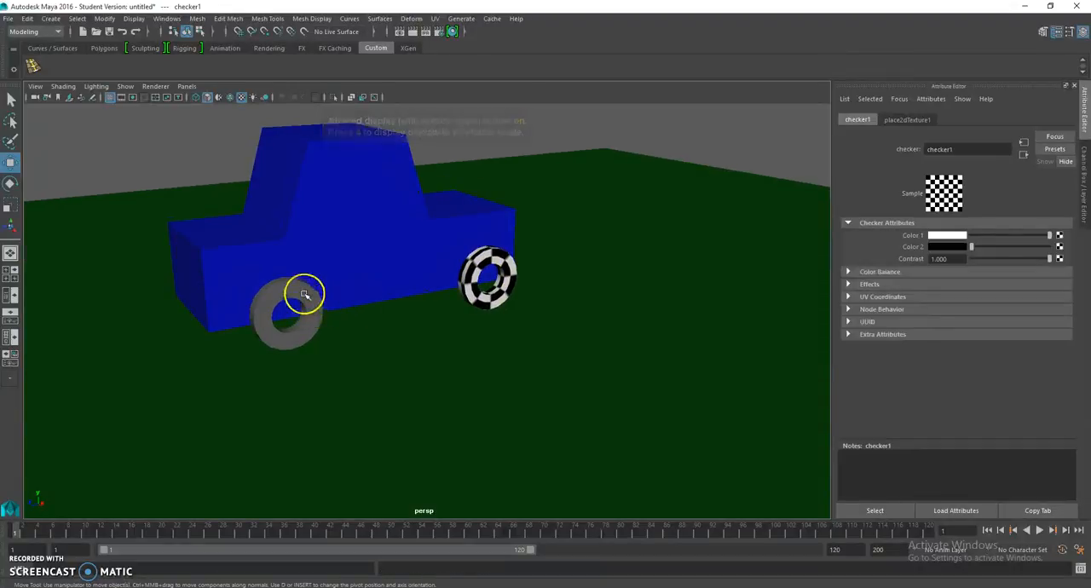
right_click(304, 294)
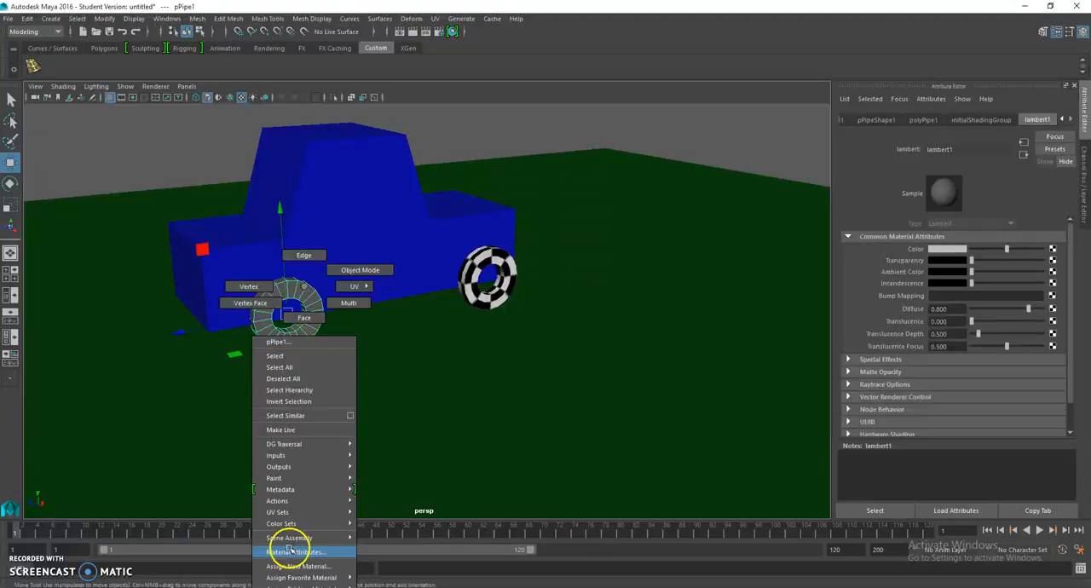
mouse_move(298, 587)
left_click(406, 585)
Step: Assign the existing lambert4 checker material to the nearer wheel on the opposite side of the car
left_click_drag(195, 365, 347, 376, "alt")
left_click(629, 316)
right_click(629, 316)
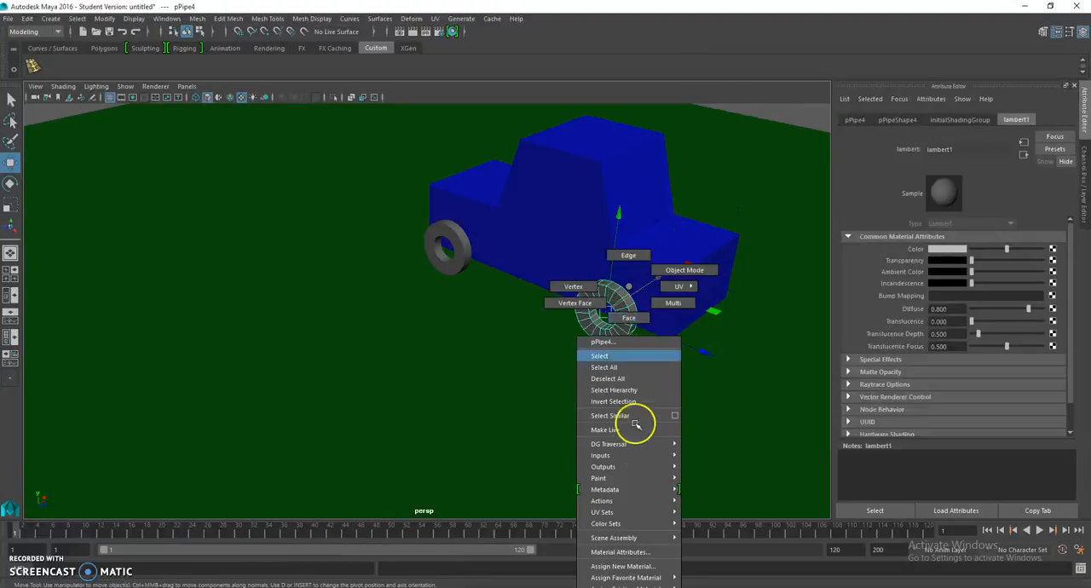
mouse_move(635, 585)
left_click(709, 586)
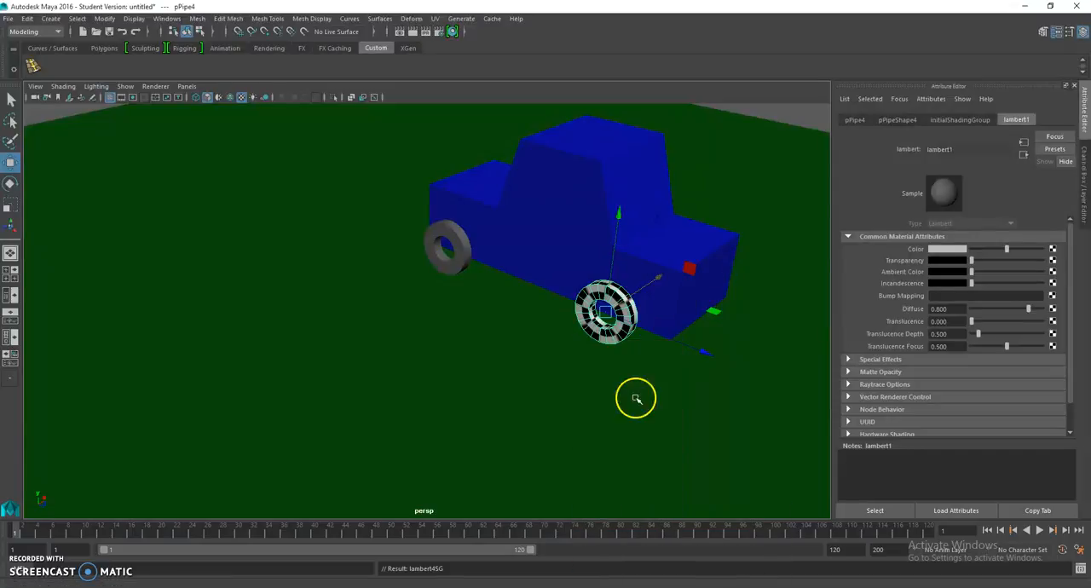
Step: Assign the existing lambert4 checker material to the last plain gray wheel
left_click(468, 253)
left_click(405, 298)
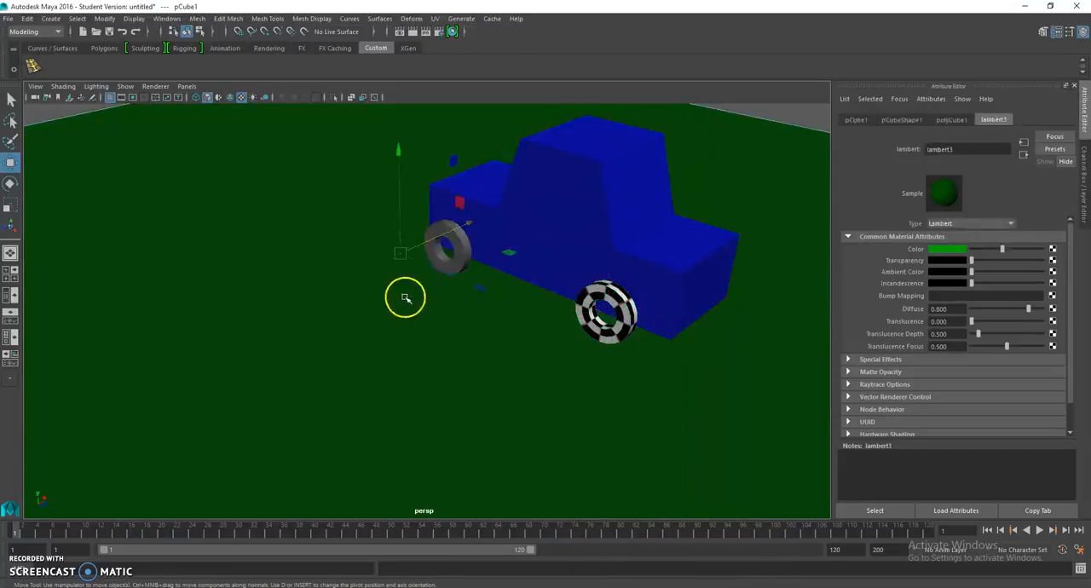
left_click(465, 253)
right_click(464, 251)
mouse_move(490, 555)
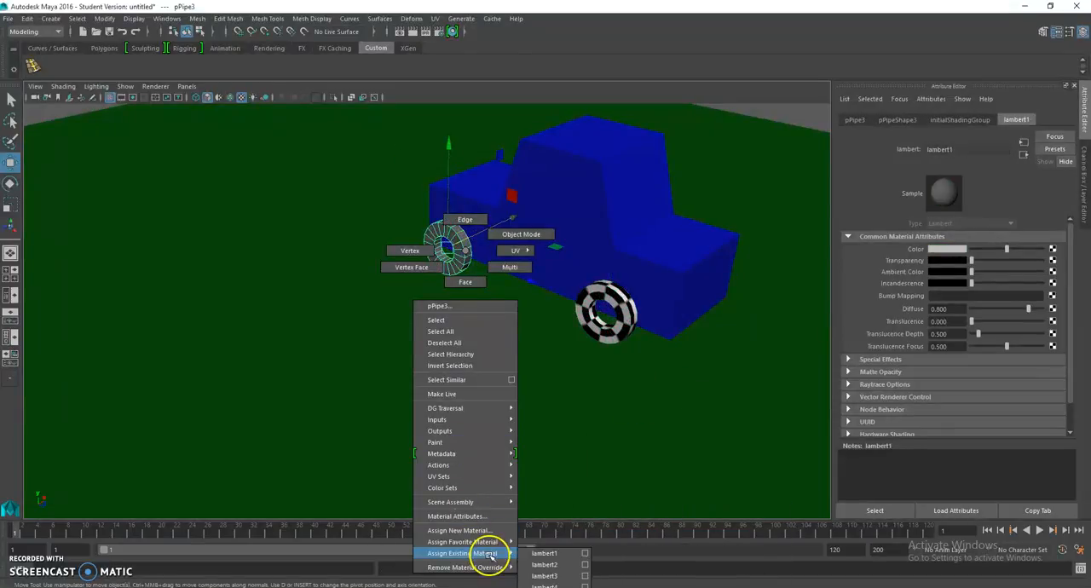
left_click(544, 587)
Step: Create a polygon cylinder beside the car and raise it above the ground slab
left_click_drag(600, 433, 418, 390, "alt")
left_click(536, 303)
left_click_drag(535, 303, 473, 298, "alt")
left_click(507, 181)
left_click_drag(507, 181, 443, 303, "alt")
left_click_drag(352, 298, 247, 273, "alt")
left_click(51, 19)
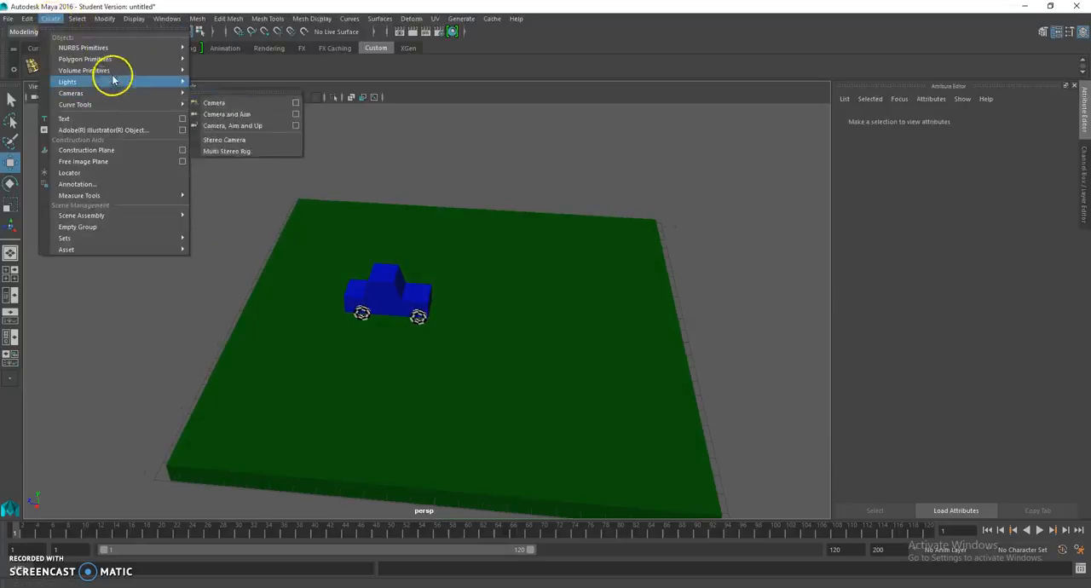
mouse_move(122, 62)
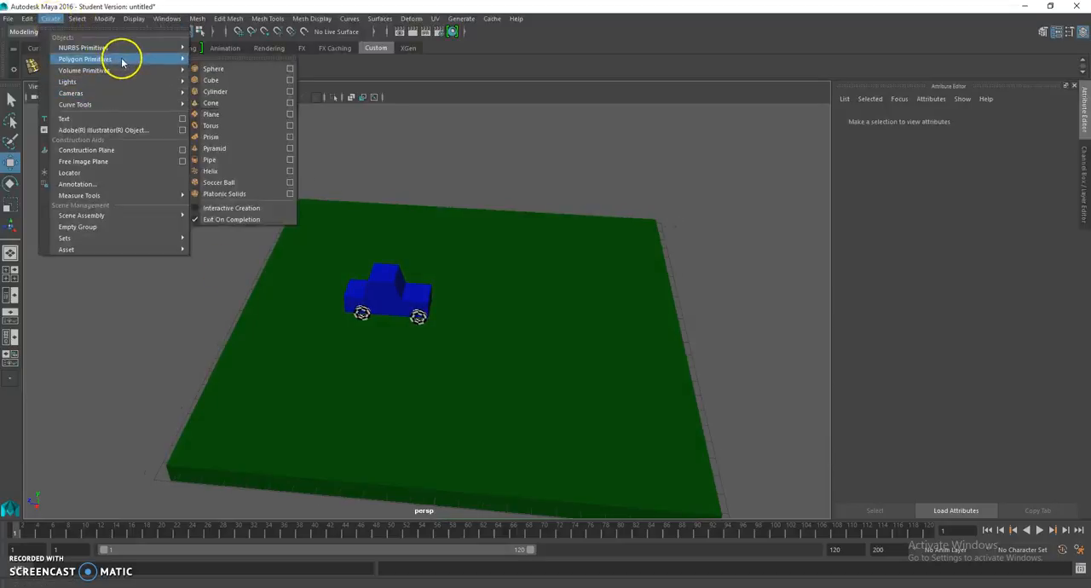
left_click(237, 91)
left_click_drag(461, 252, 462, 207)
Step: Scale the cylinder uniformly to about 0.276 and stretch it in Y into a tall, thin post
left_click(10, 205)
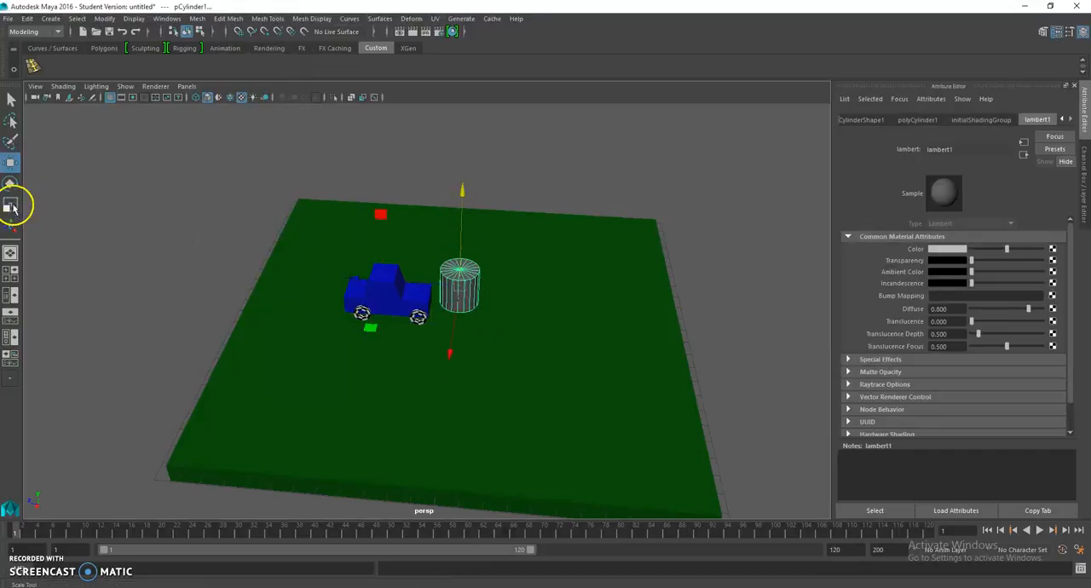
left_click_drag(457, 289, 433, 275)
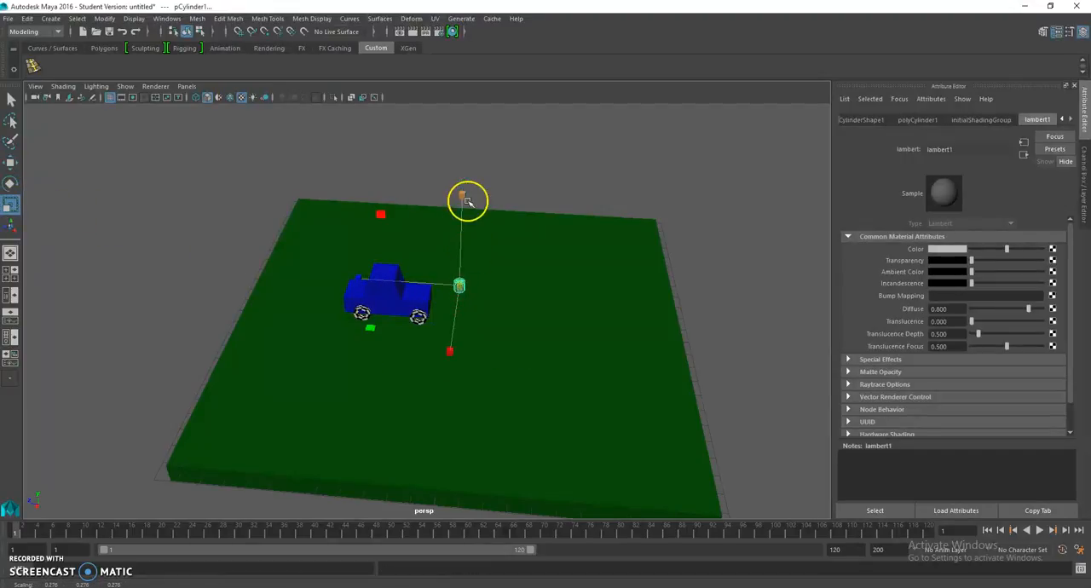
left_click_drag(460, 189, 462, 111)
Step: Move the post to one end of the car and lower it onto the green slab
left_click_drag(467, 196, 336, 300)
key("w")
left_click_drag(335, 300, 303, 289, "alt")
left_click_drag(400, 177, 400, 193)
left_click_drag(427, 263, 415, 226, "alt")
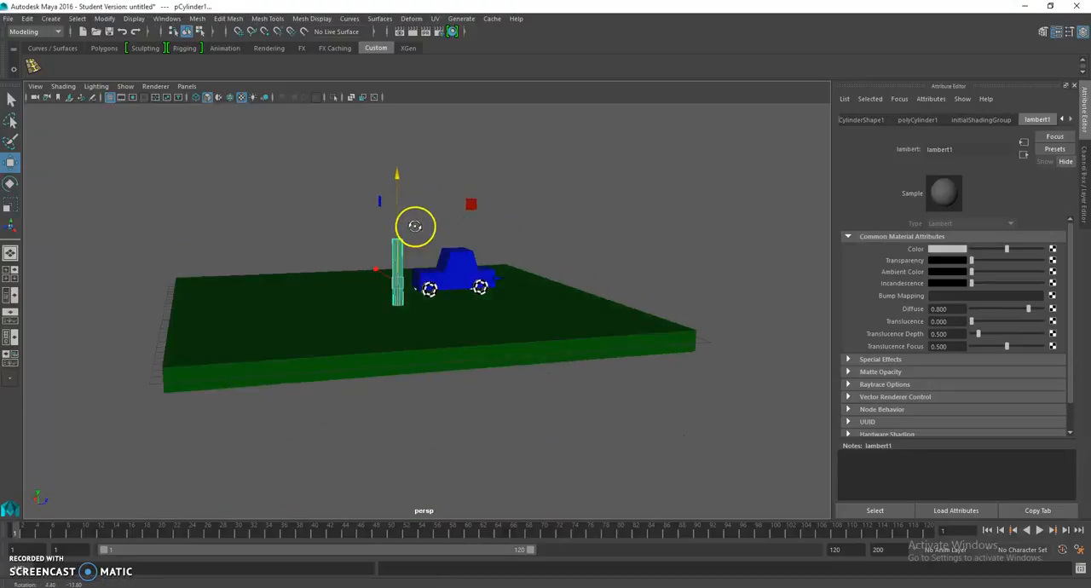
Step: Duplicate the post and move the copy past the other end of the car, to about 7.07 in Z
left_click(438, 187)
left_click(394, 261)
key("ctrl+d")
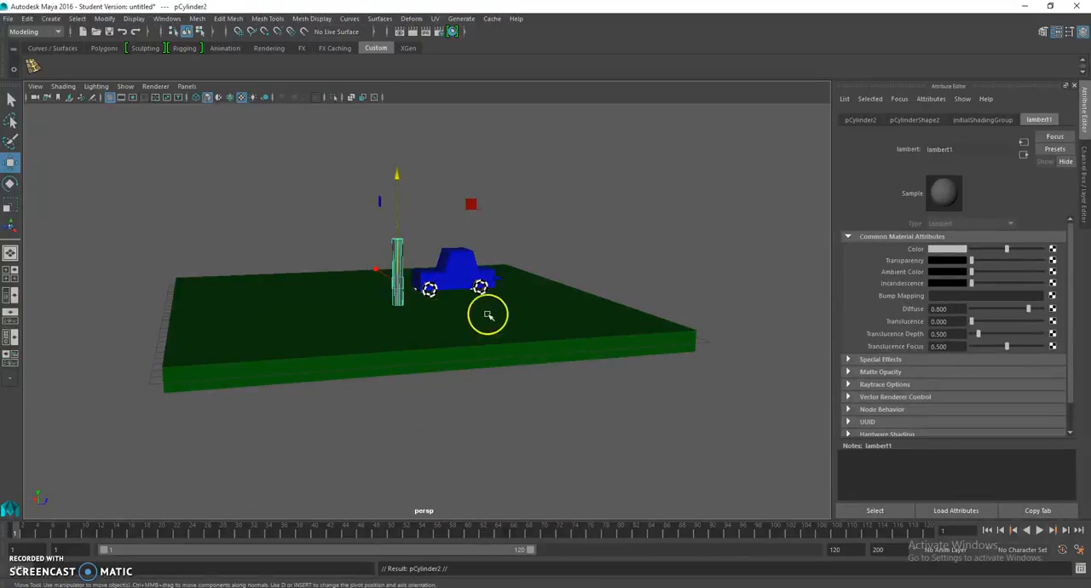
left_click_drag(482, 284, 603, 277)
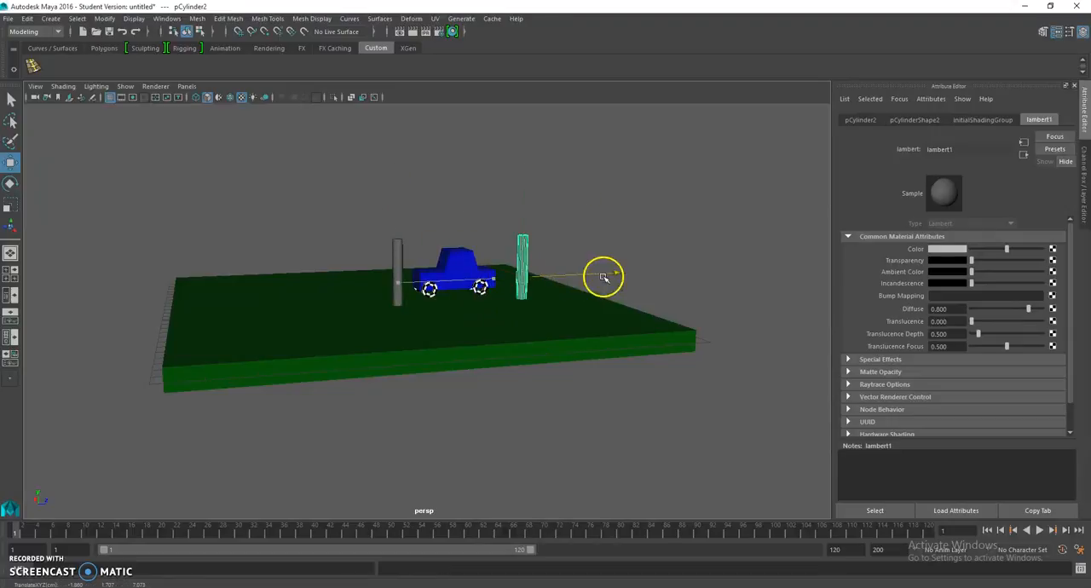
Step: Duplicate further posts and place them toward the two ends of the slab, in line with the first pair
left_click(480, 348)
left_click(10, 206)
scroll(258, 329, "down", 2)
middle_click_drag(487, 311, 518, 302)
left_click(507, 264)
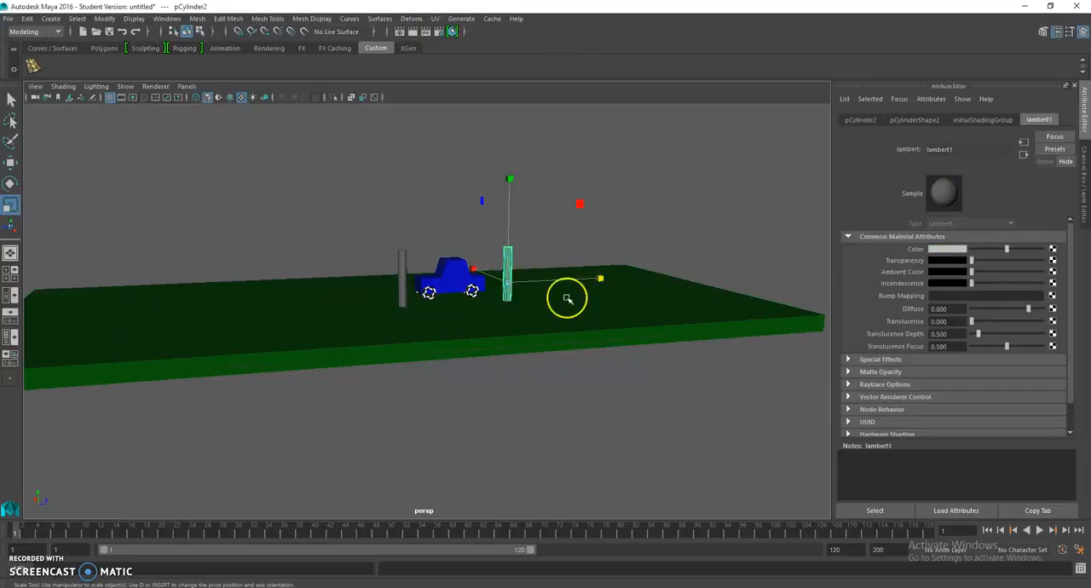
key("ctrl+d")
key("w")
left_click_drag(580, 278, 255, 305)
scroll(688, 298, "down", 3)
left_click(331, 216)
left_click_drag(332, 216, 464, 285, "alt")
Step: Assign a new Blinn material to the second post beside the car and set its color to red
left_click(346, 253)
right_click_drag(348, 252, 376, 535)
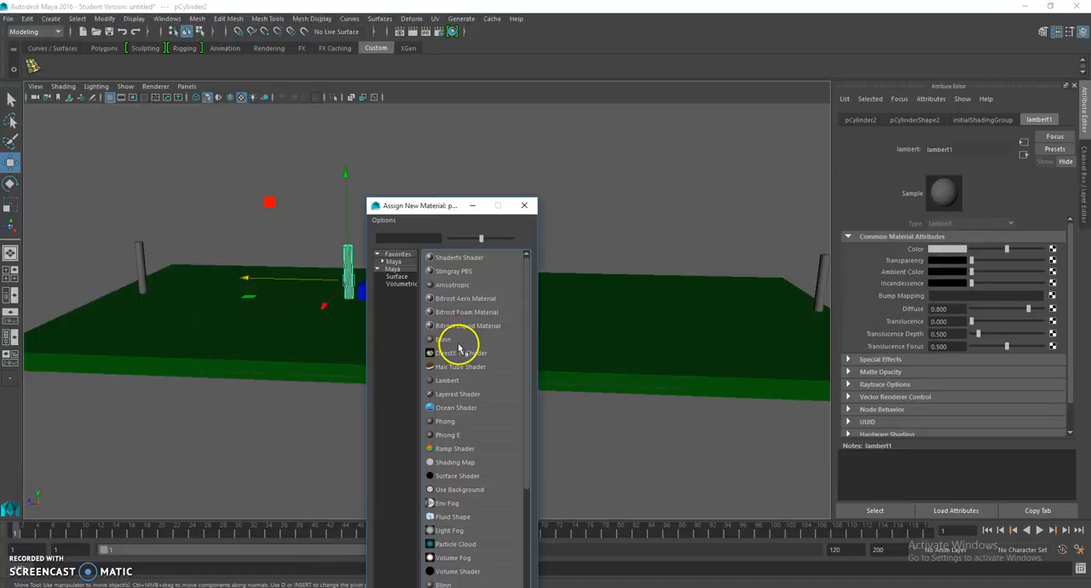
left_click(451, 340)
left_click(943, 249)
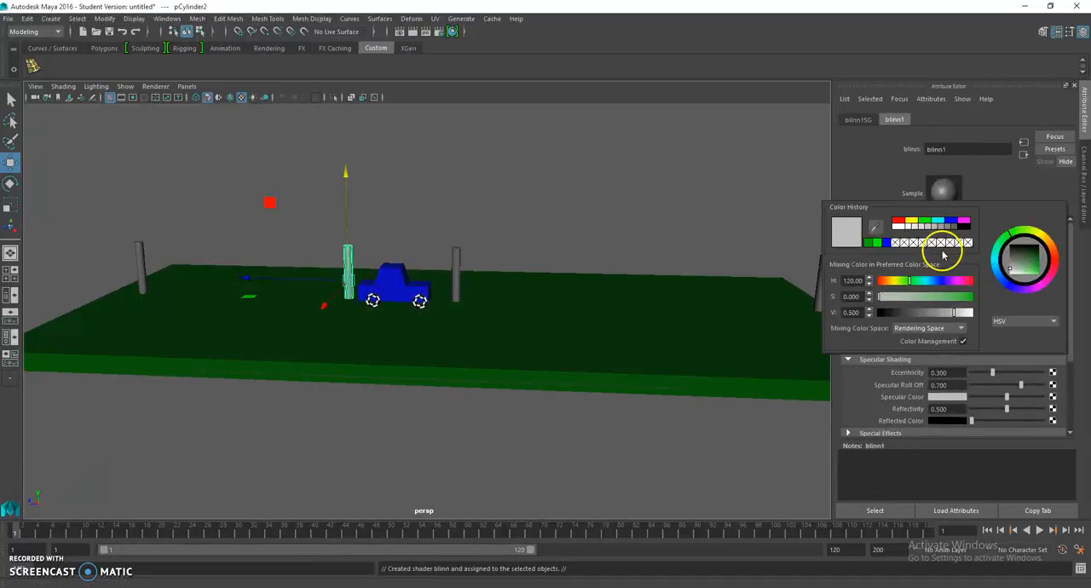
left_click(898, 220)
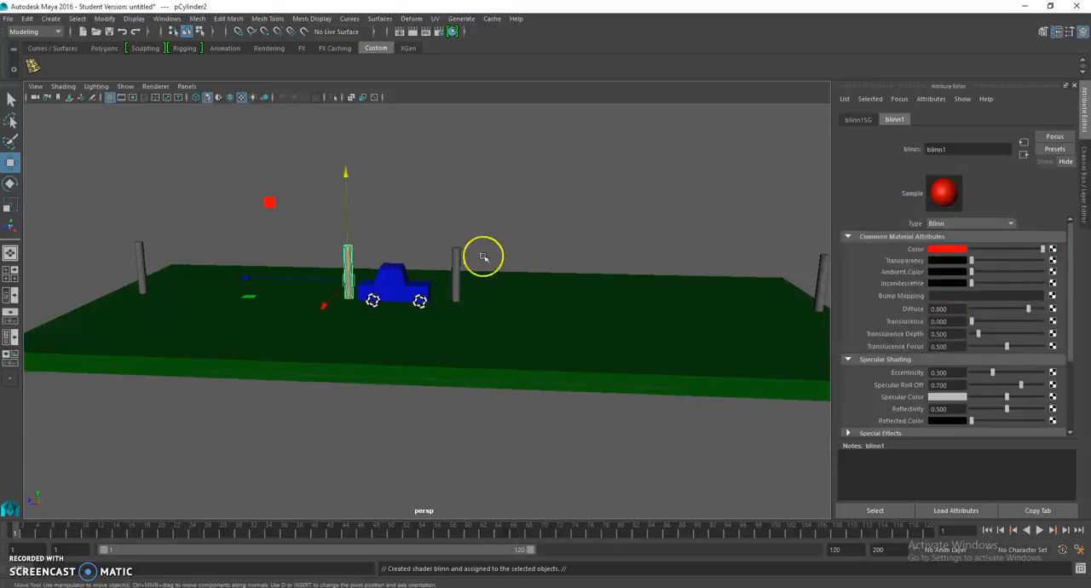
Step: Assign the existing red blinn1 material to the post at the other end of the car
left_click(457, 259)
right_click_drag(457, 258, 472, 560)
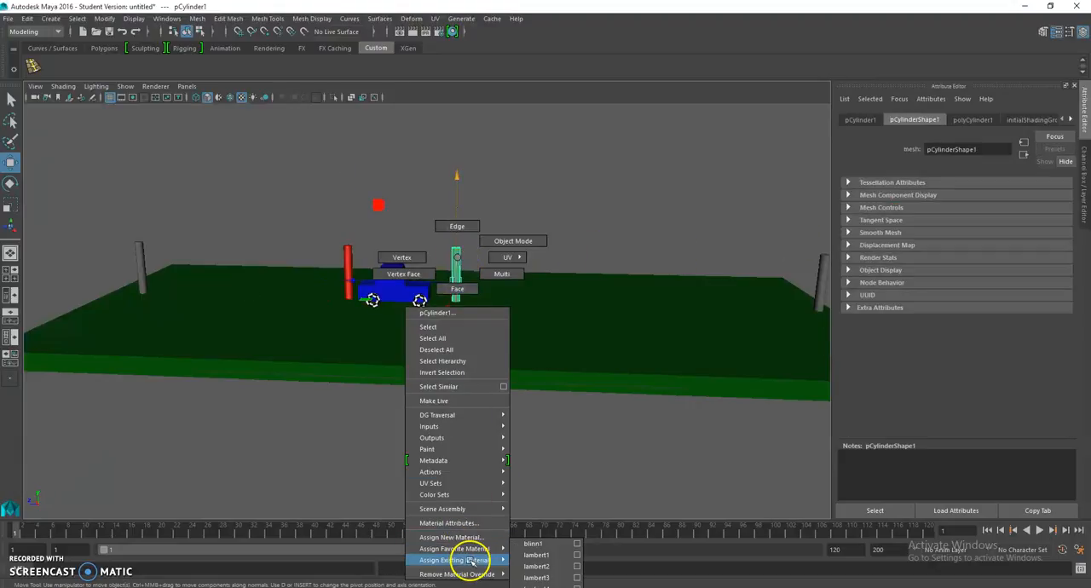
right_click_drag(565, 566, 561, 544)
left_click(579, 232)
Step: Select the car body with all four wheels and move the car along the slab to the grey post near one end
left_click_drag(375, 281, 196, 330, "alt")
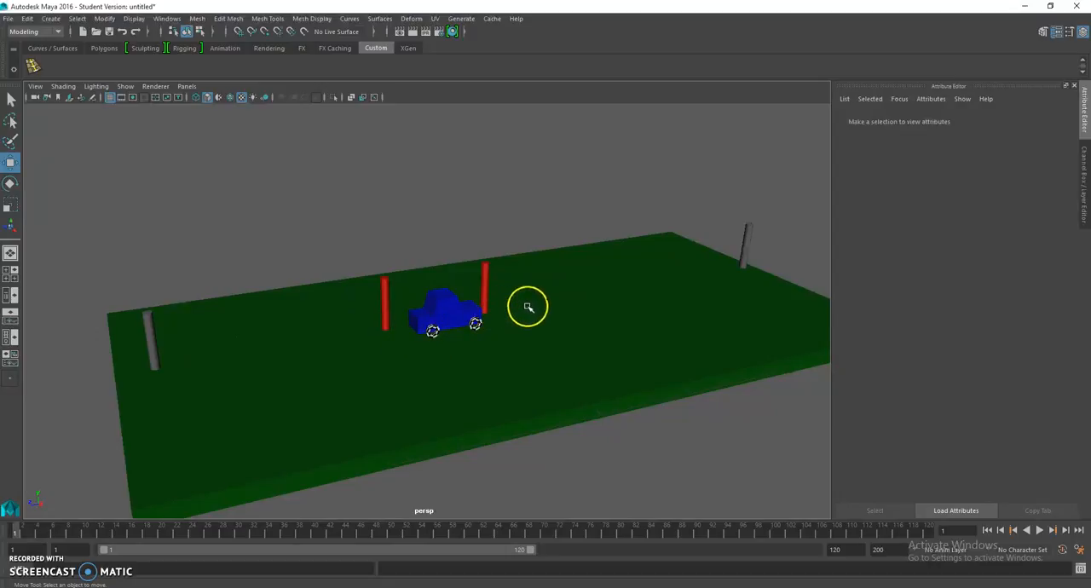
scroll(717, 282, "down", 1)
scroll(656, 308, "up", 1)
left_click_drag(481, 305, 444, 304, "alt")
left_click(453, 326)
scroll(446, 329, "up", 2)
left_click(438, 344, "shift")
left_click(491, 341, "shift")
left_click_drag(467, 331, 516, 324, "alt")
left_click(381, 335, "shift")
left_click(431, 310, "shift")
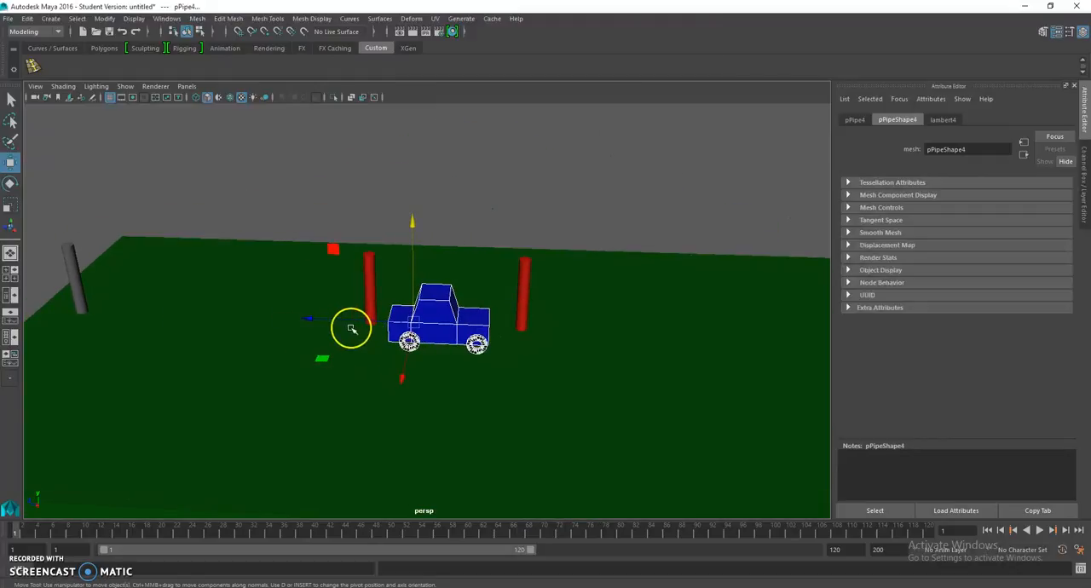
left_click(211, 315)
key("ctrl+z")
key("ctrl+z")
left_click_drag(311, 320, 349, 372)
Step: Scale the green slab along its length to extend it past the end posts
left_click(401, 391)
left_click(15, 207)
left_click_drag(462, 341, 431, 341)
scroll(319, 336, "up", 2)
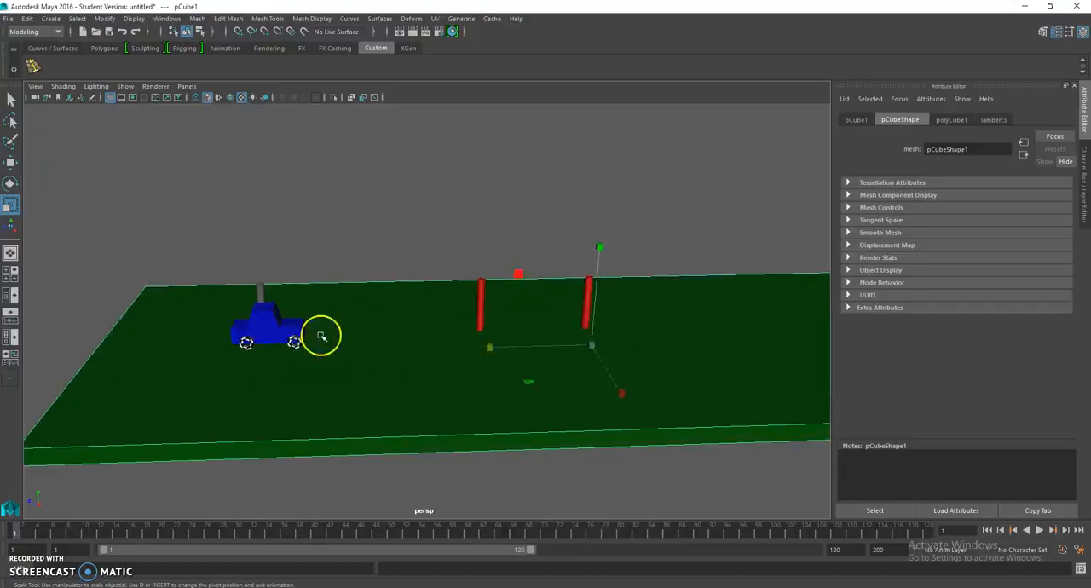
Step: Select the car body and its four wheels and move the car past the grey post toward the slab's end
left_click(227, 325)
left_click(214, 351, "shift")
left_click(273, 354, "shift")
left_click_drag(273, 355, 375, 343, "alt")
left_click(543, 385, "shift")
left_click(583, 385, "shift")
left_click_drag(594, 389, 444, 394, "alt")
key("w")
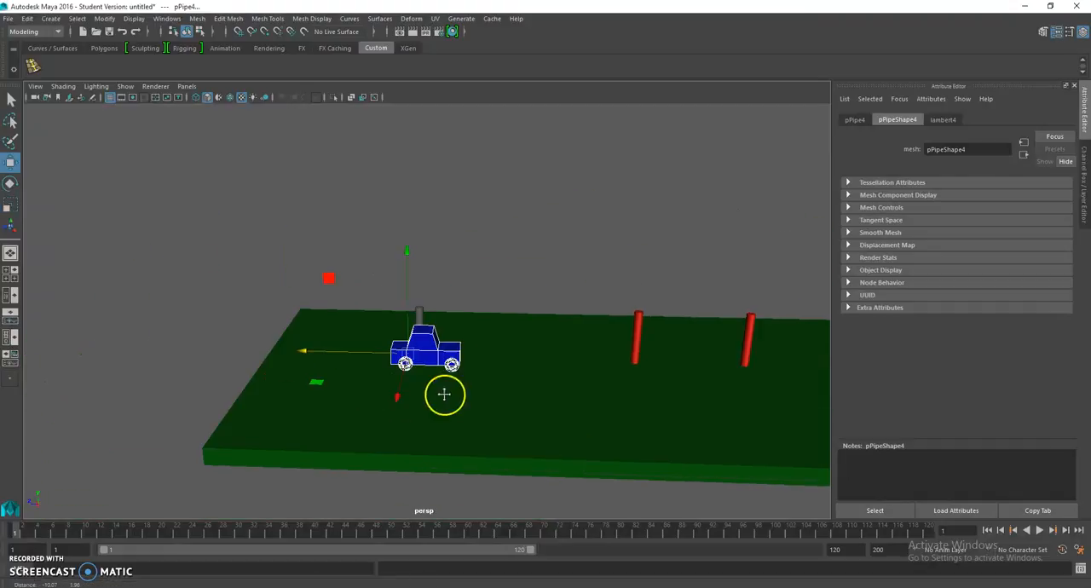
left_click_drag(316, 353, 342, 353)
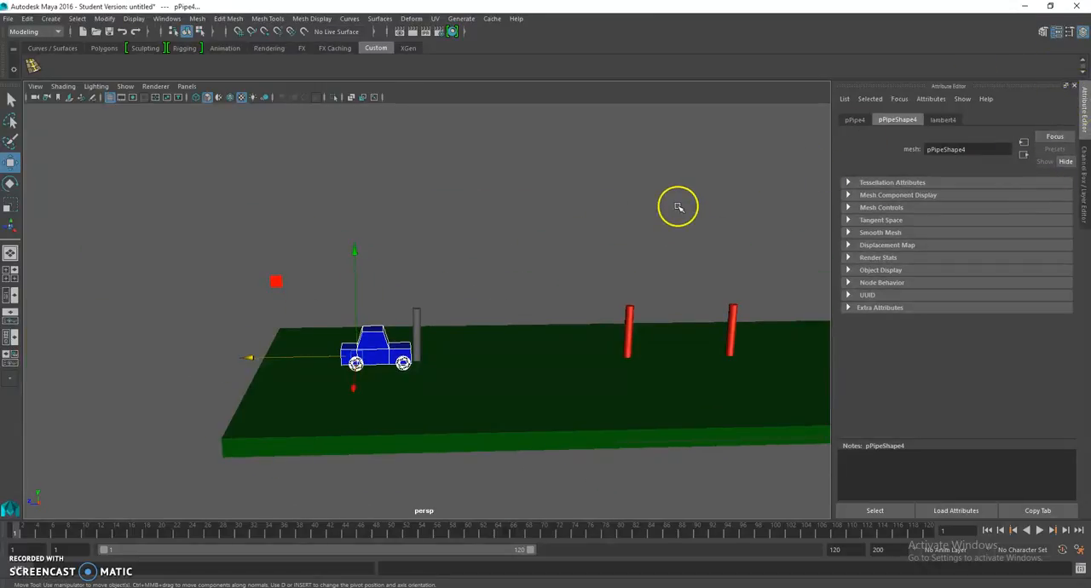
Step: Show the channel values and freeze the transformations of the selected car body and wheels
key("ctrl+a")
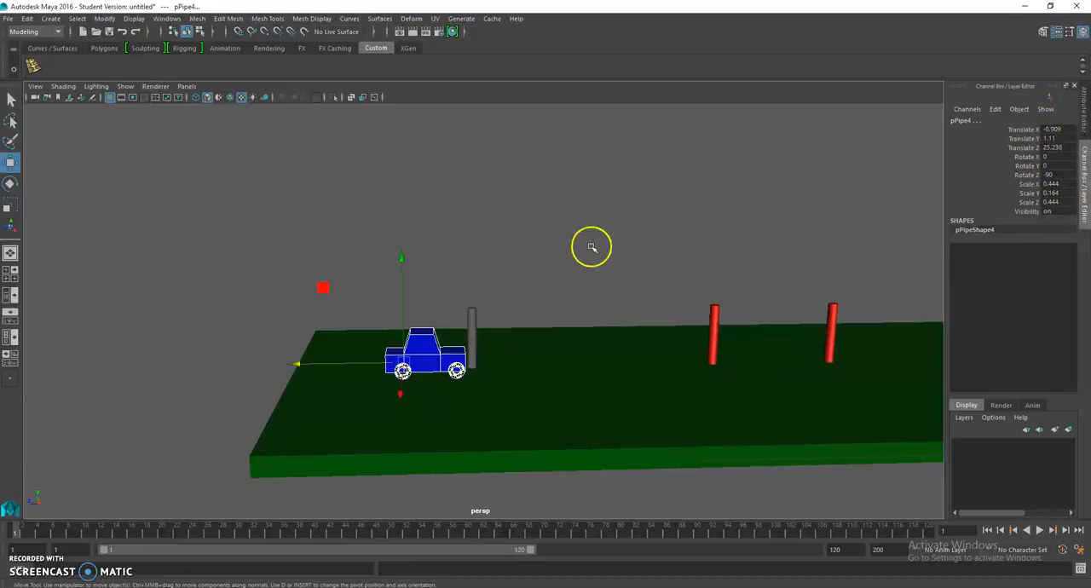
left_click(104, 18)
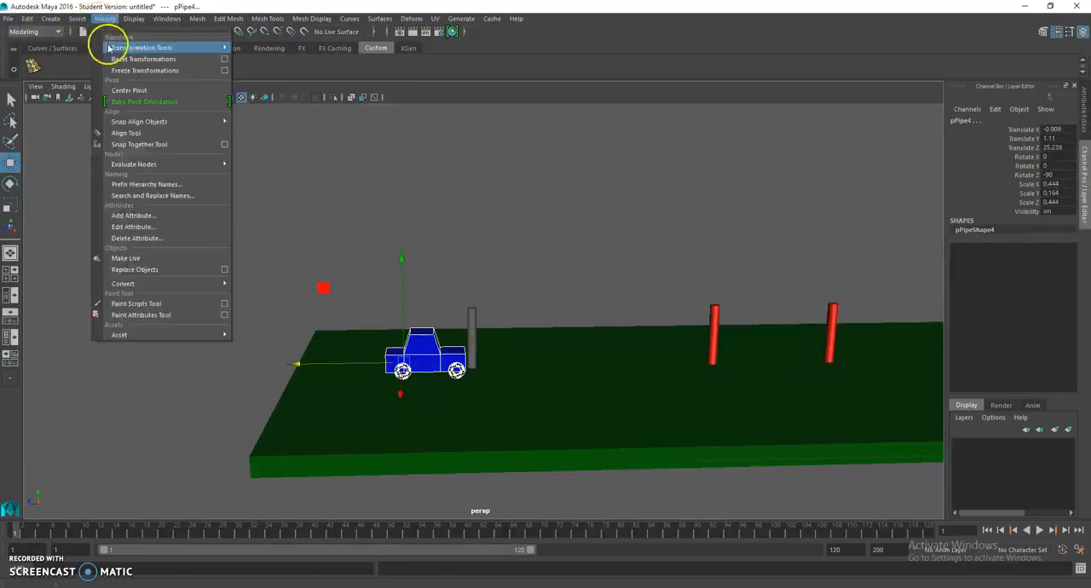
left_click(146, 70)
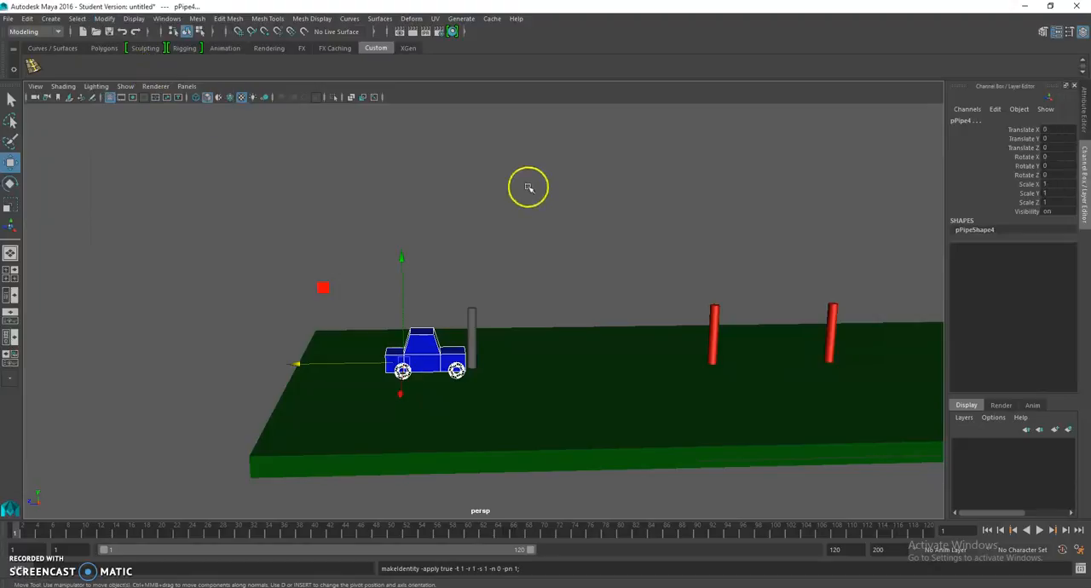
left_click(435, 363)
left_click(455, 373)
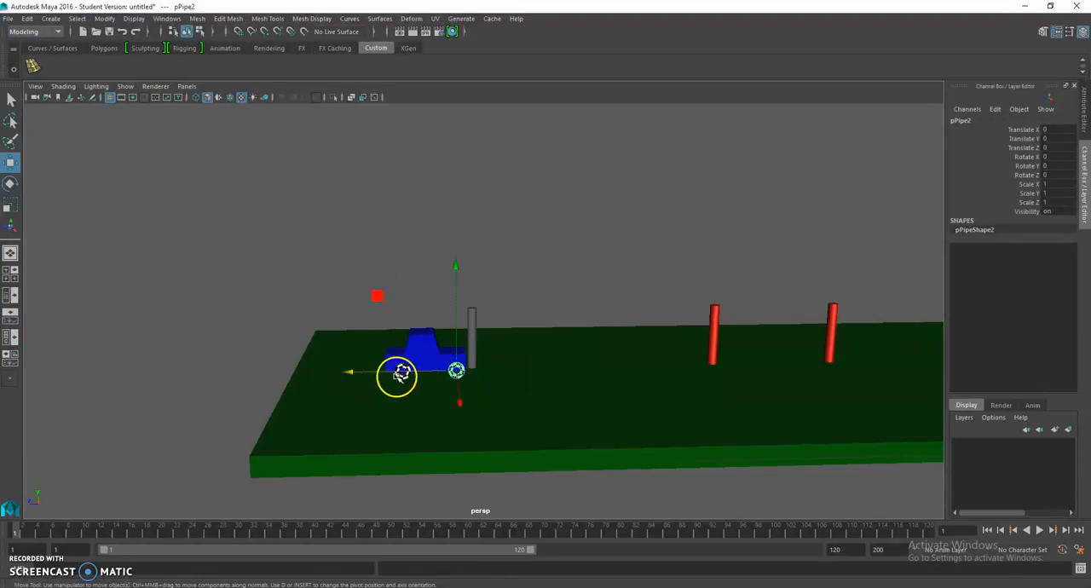
left_click(404, 375)
Step: Select the green slab and all four posts and freeze their transformations
left_click(573, 362)
scroll(556, 330, "down", 1)
left_click(474, 324, "shift")
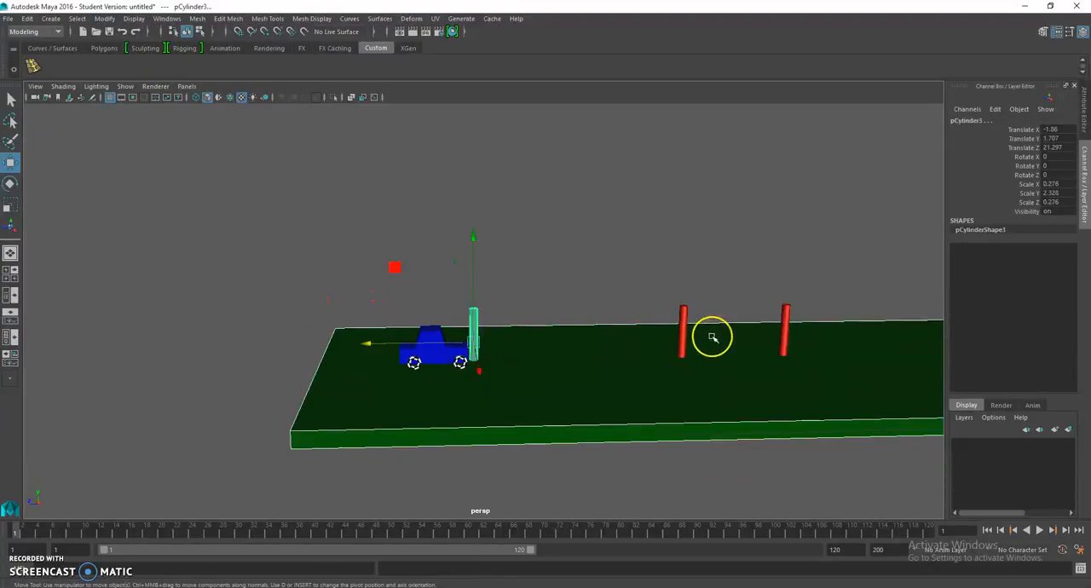
left_click(686, 324)
left_click(789, 318, "shift")
middle_click_drag(788, 318, 491, 325, "alt")
left_click(806, 336, "shift")
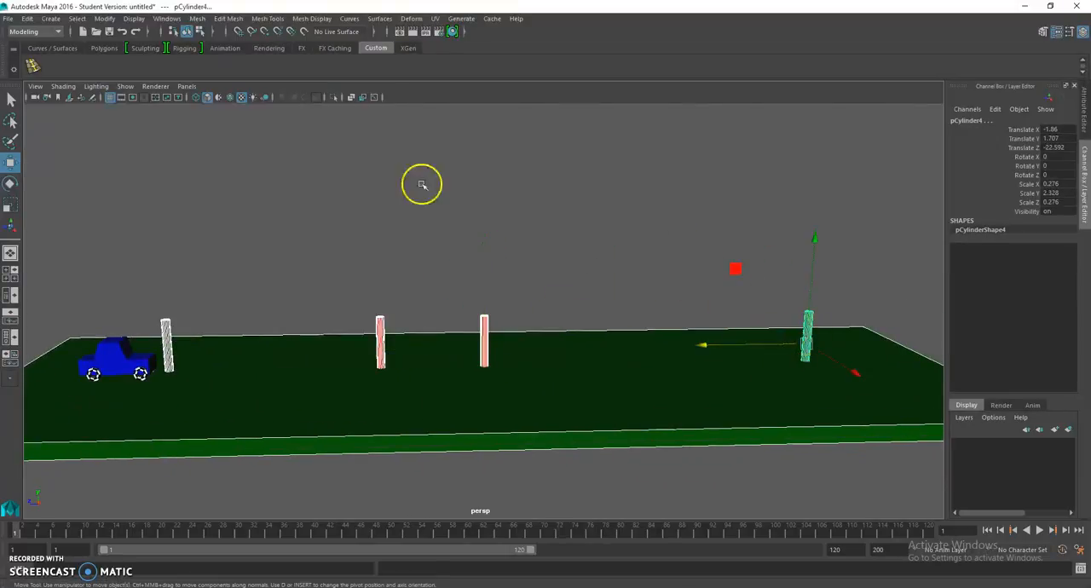
left_click(102, 19)
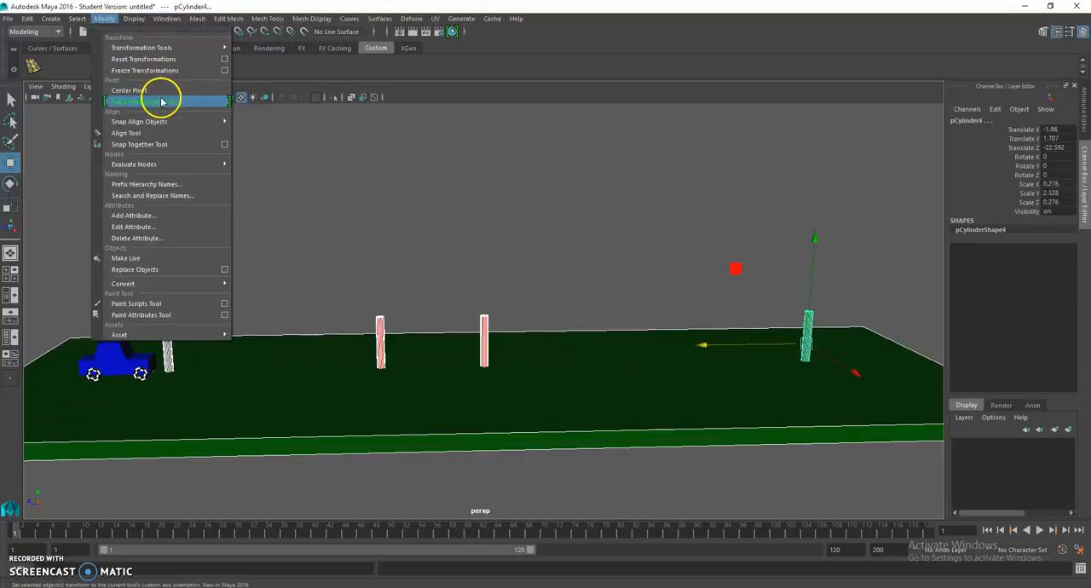
left_click(161, 70)
left_click(406, 238)
Step: Open the Hypergraph Hierarchy and group the car body with its four wheels
left_click_drag(404, 258, 417, 285, "alt")
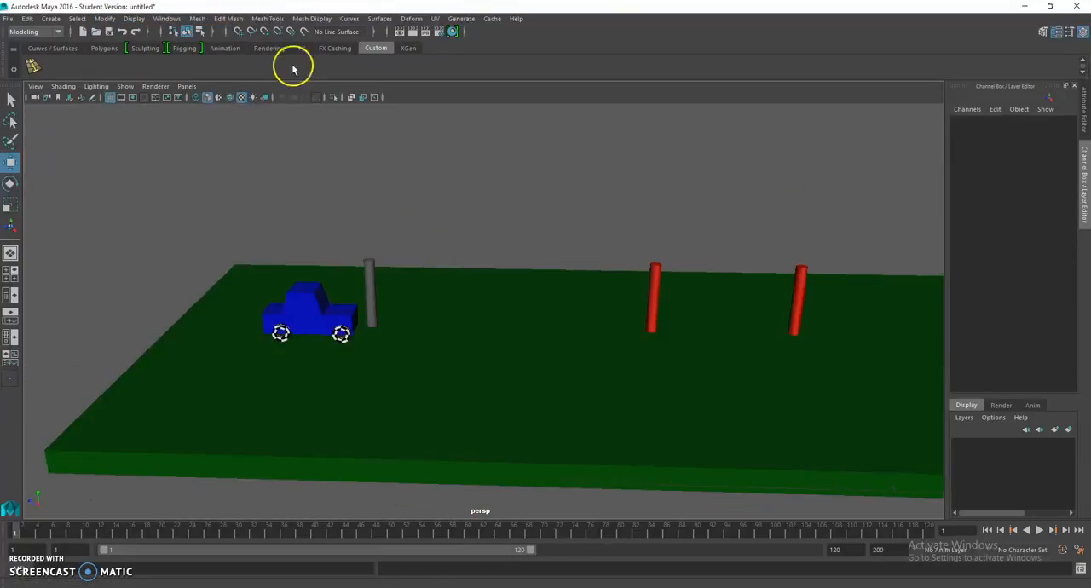
left_click(166, 18)
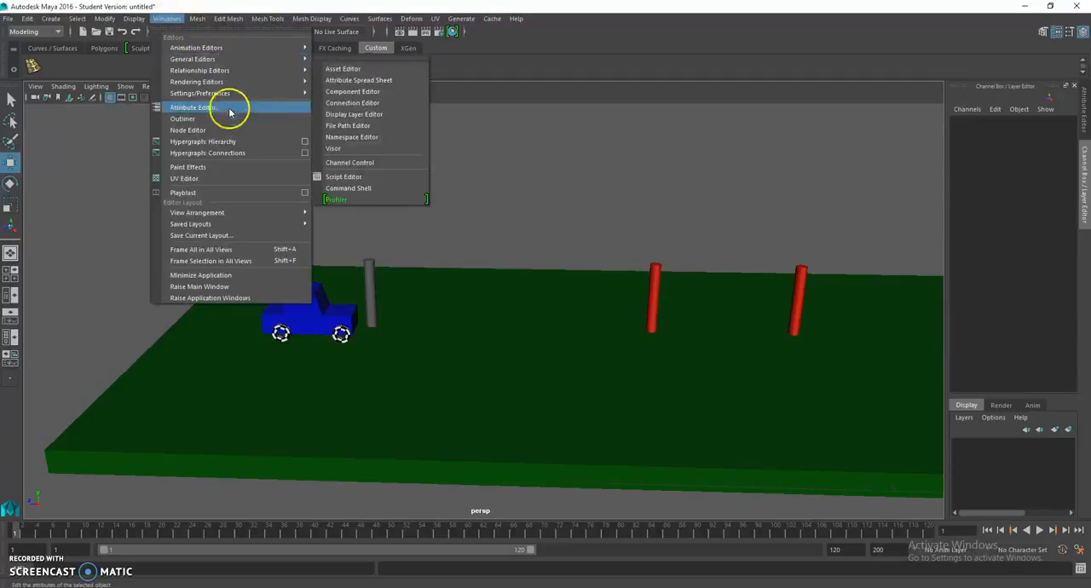
left_click(189, 141)
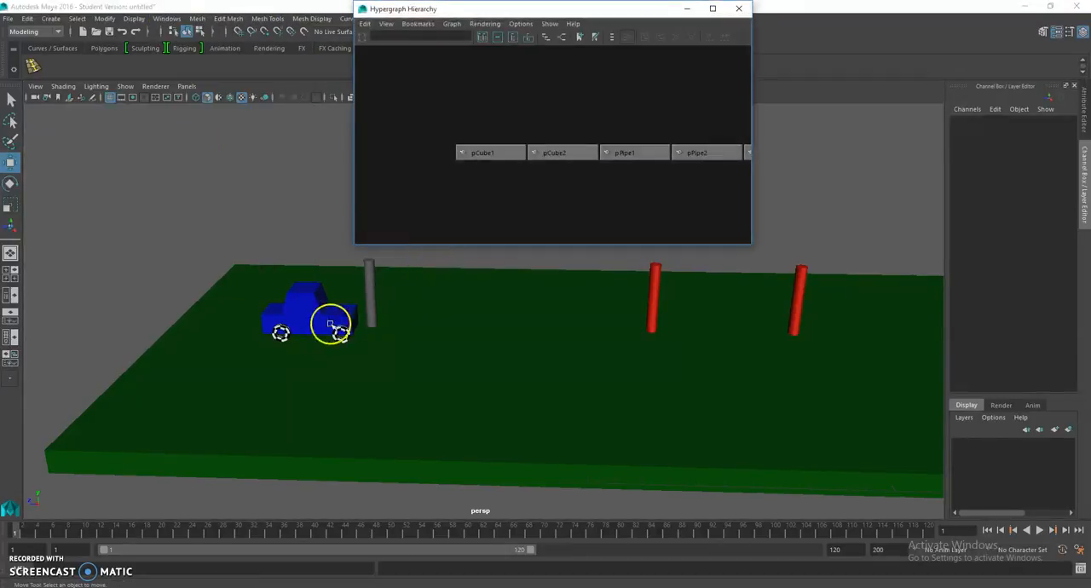
left_click(293, 333)
left_click(339, 341, "shift")
left_click(345, 341, "shift")
left_click_drag(349, 341, 489, 337, "alt")
left_click(637, 387, "shift")
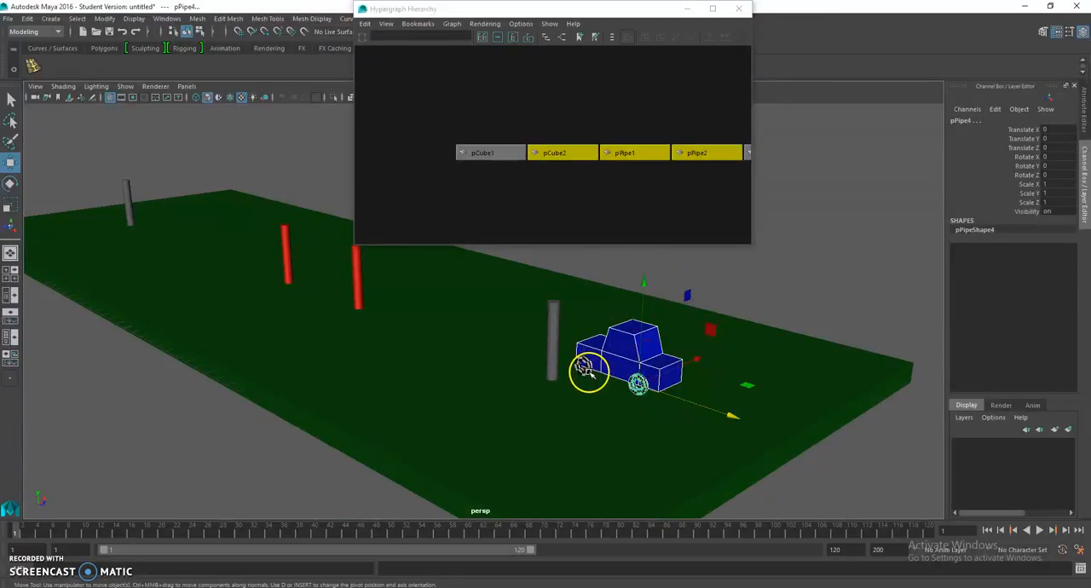
left_click(584, 367, "shift")
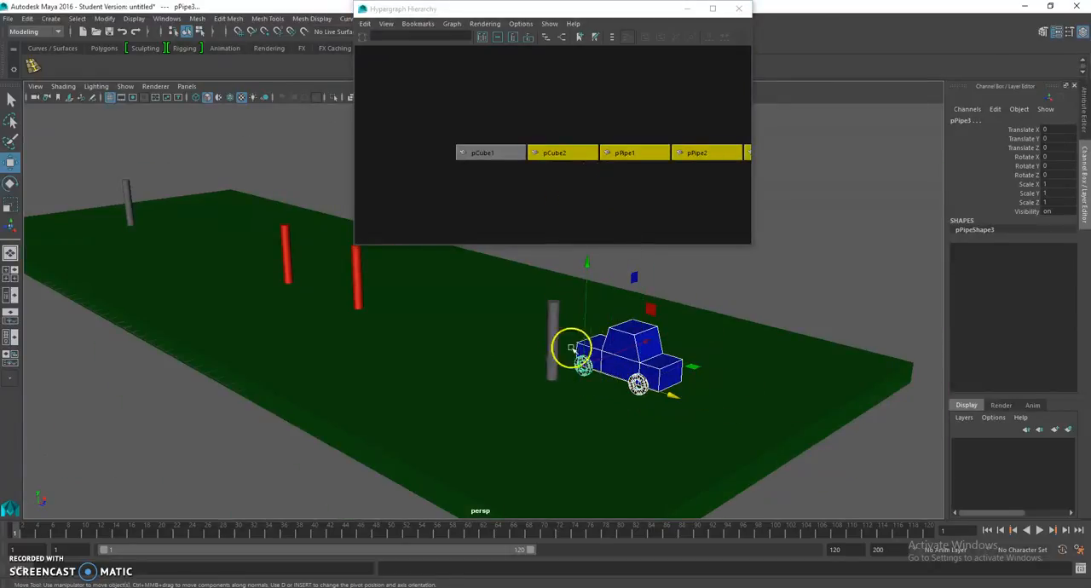
key("ctrl+g")
Step: Rename the new car group in the hierarchy as carGroup
scroll(596, 199, "down", 5)
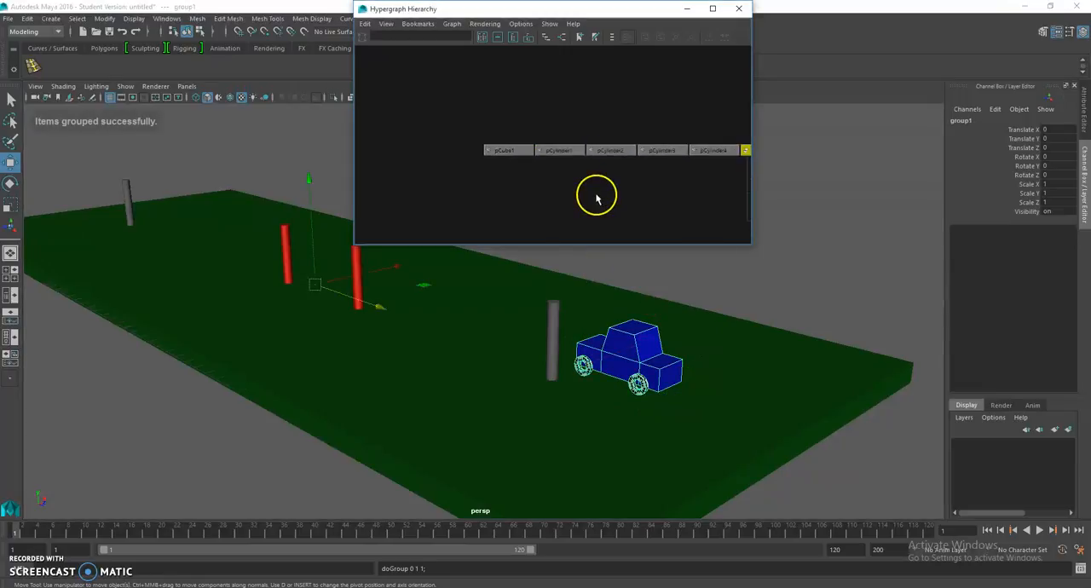
middle_click_drag(597, 197, 474, 195, "alt")
right_click(561, 153)
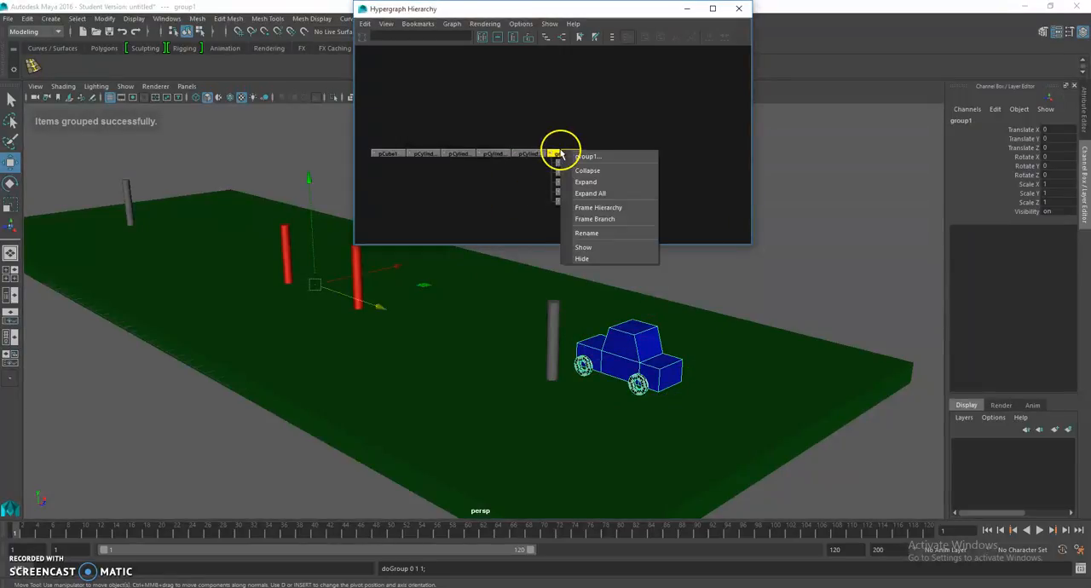
left_click(601, 233)
type("carGroup")
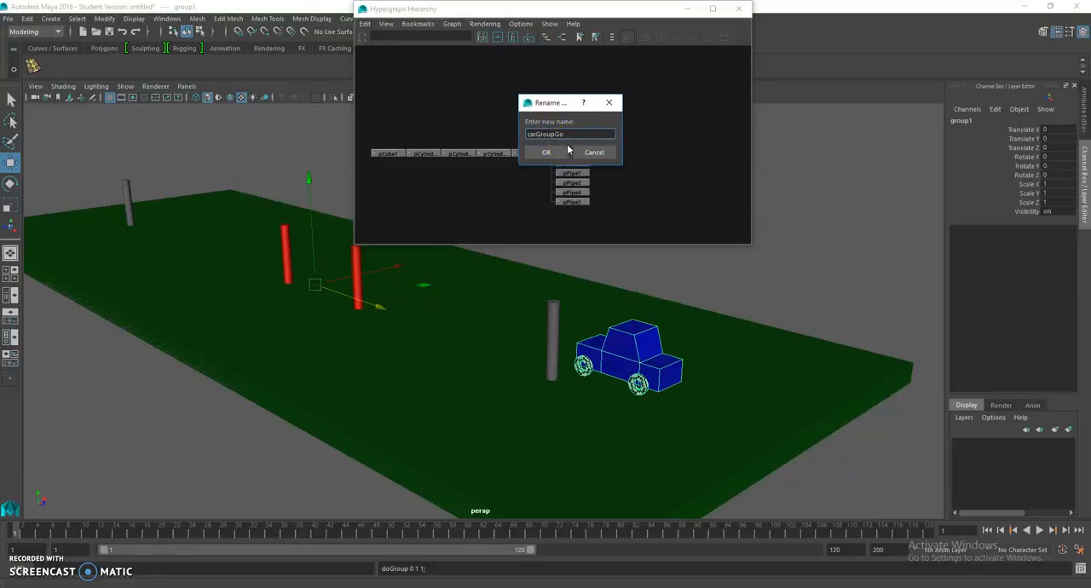
left_click(550, 151)
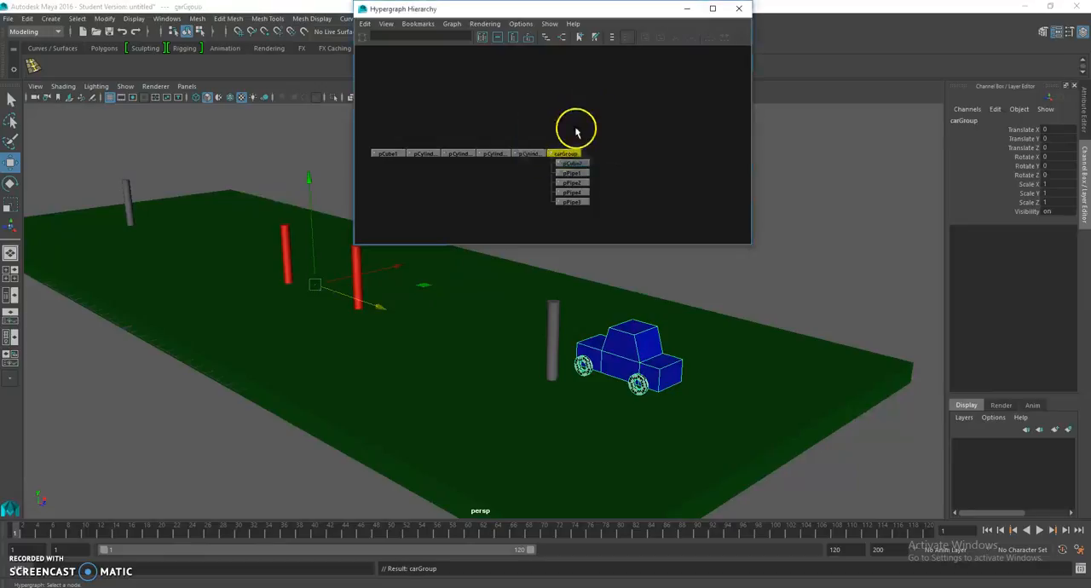
Step: Rename the car's body node, pCube2, as pCarBody
left_click(573, 163)
left_click_drag(657, 281, 547, 348, "alt")
right_click(575, 165)
left_click(596, 248)
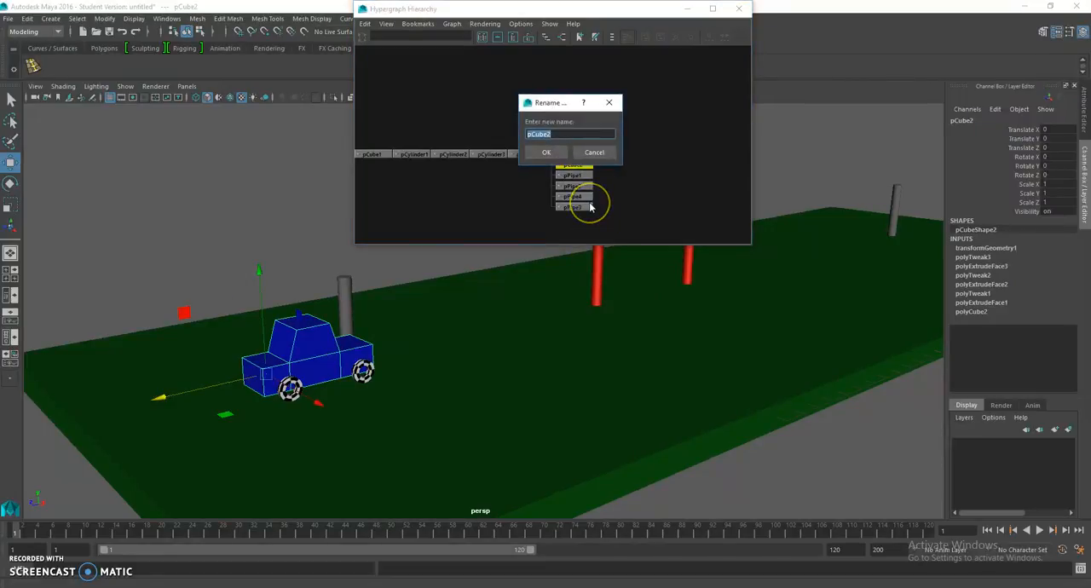
type("pCarBody")
key("Return")
Step: Select the car's left rear wheel and rename its node as pLeftRearTire
left_click_drag(261, 314, 503, 376, "alt")
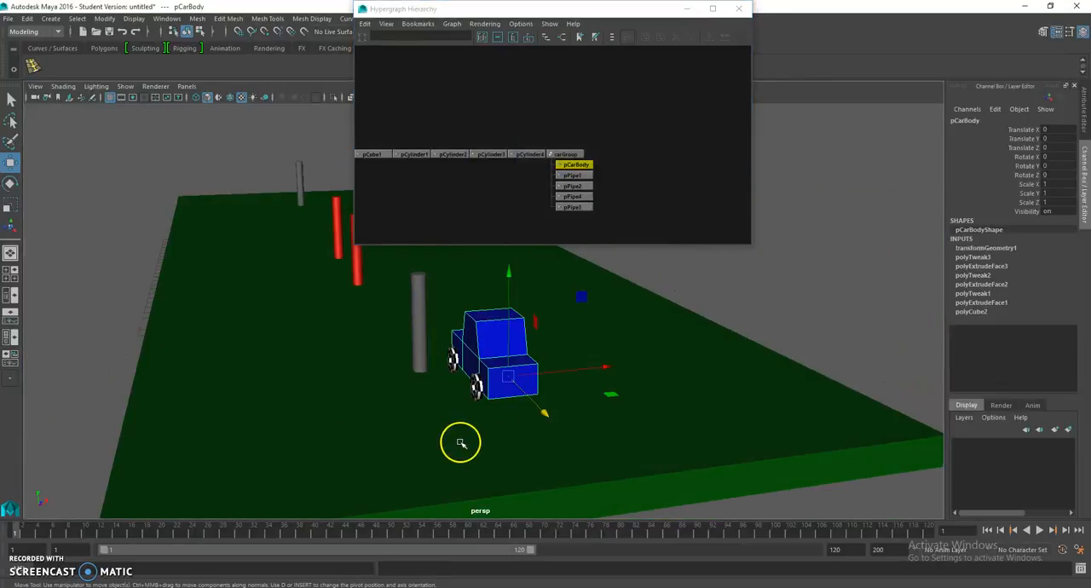
left_click(478, 391)
right_click(573, 196)
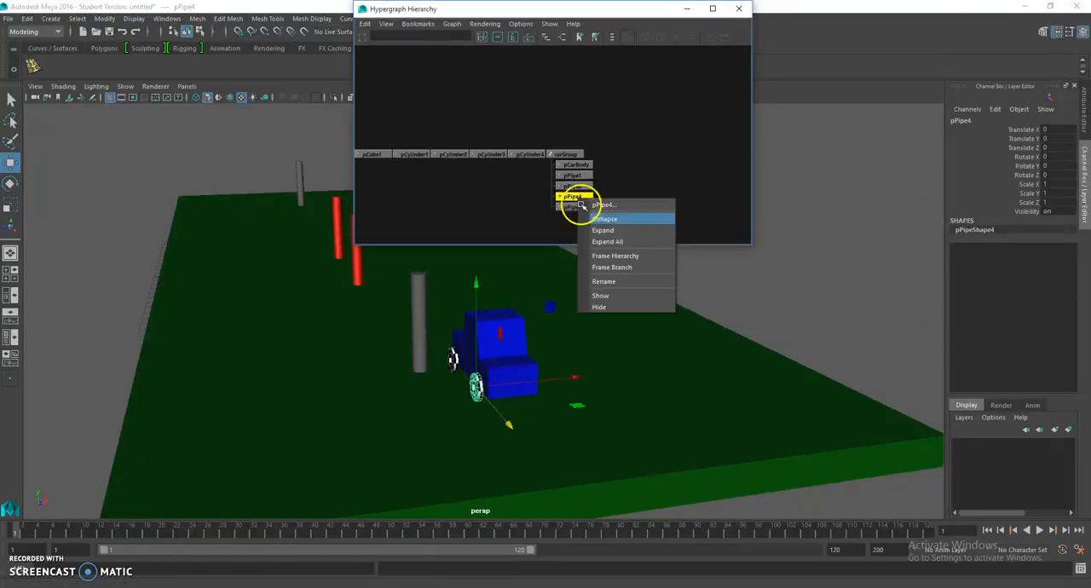
left_click(617, 282)
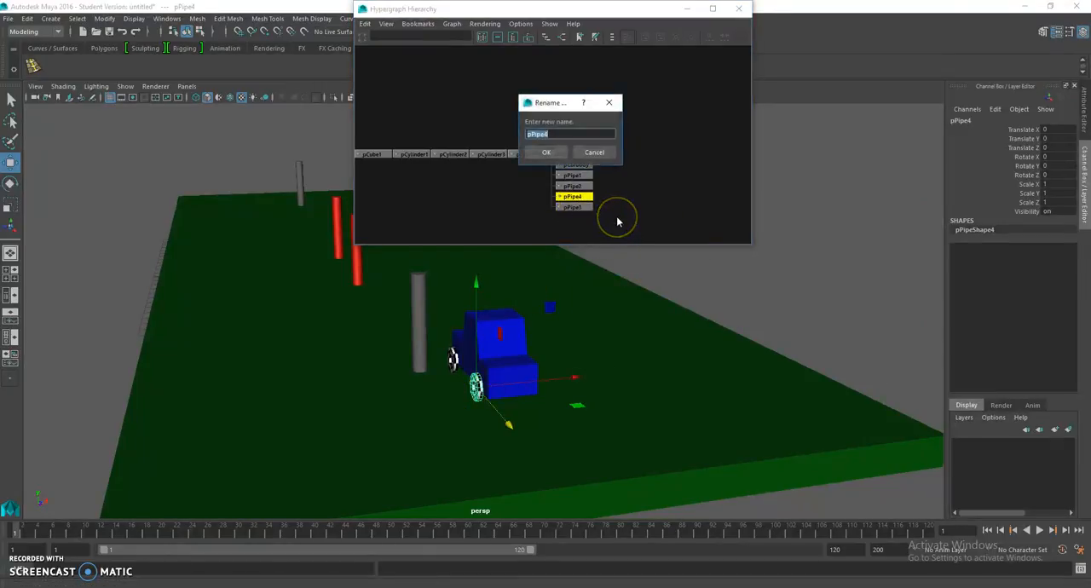
type("pLeftRearTire")
key("Return")
Step: Select the car's right rear wheel and rename its node as pRightRearTire
left_click_drag(638, 263, 361, 370, "alt")
left_click(347, 367)
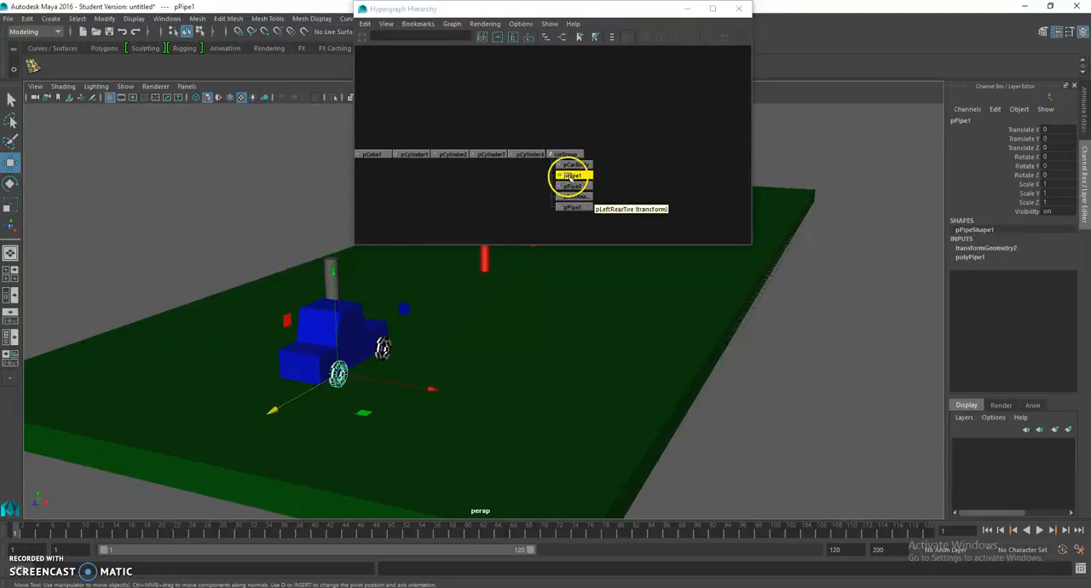
right_click(567, 174)
left_click(600, 262)
type("pRightRearTire")
key("Return")
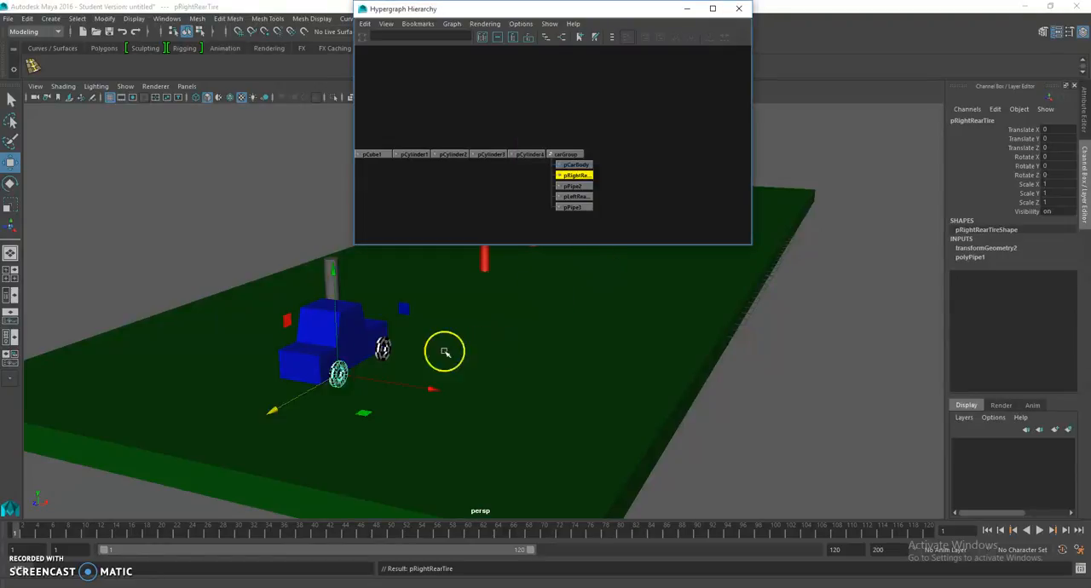
Step: Select the car's right front wheel and rename its node as pRightFrontTire
left_click(385, 350)
right_click(572, 186)
left_click(607, 268)
type("pRightF")
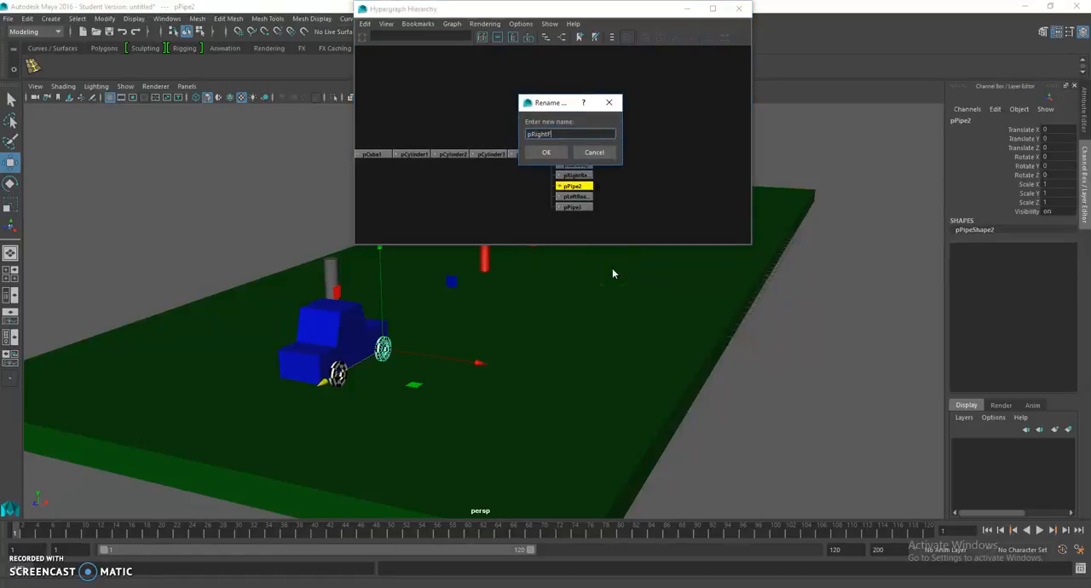
type("rontTire")
key("Return")
Step: Rename the node of the car's left front wheel, pPipe3, as pLeftFrontTire
left_click_drag(414, 316, 474, 317, "alt")
left_click(582, 207)
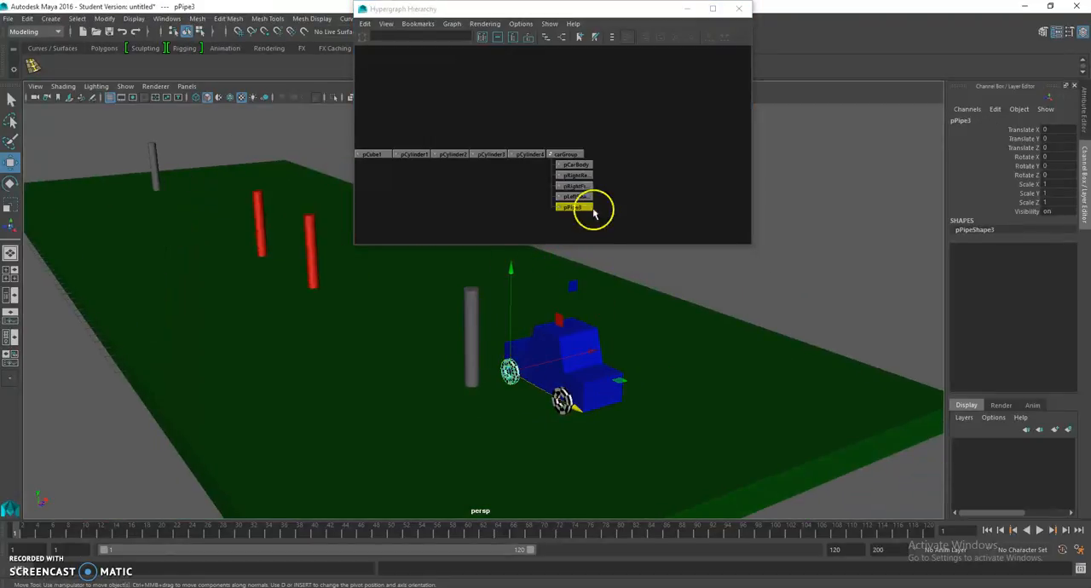
right_click(581, 207)
left_click(610, 275)
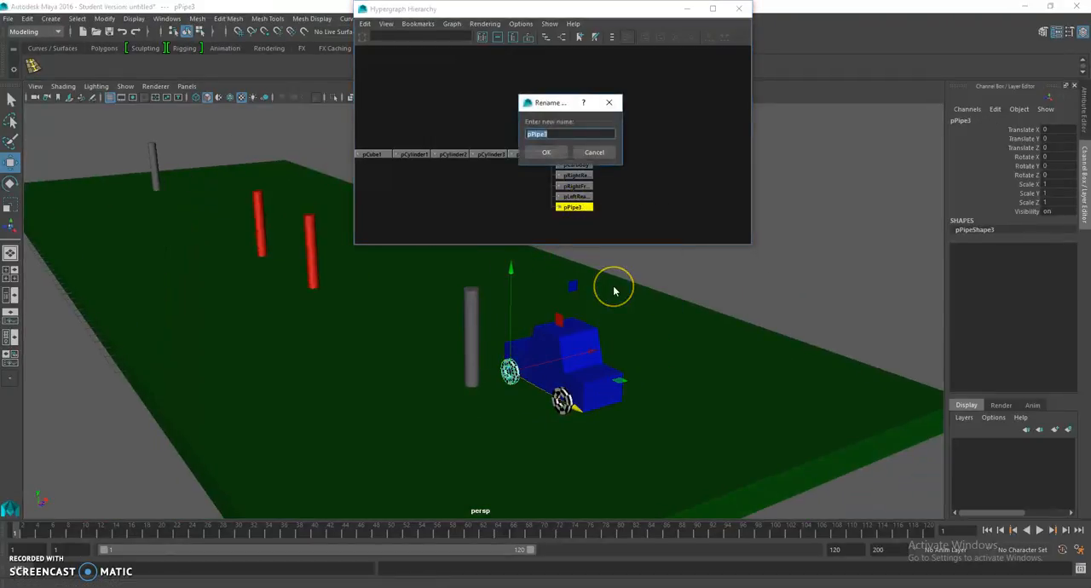
type("pLeftFrontTire")
key("Return")
Step: Select the left rear tire and examine the car, posts and slab from several angles
left_click_drag(602, 350, 593, 396)
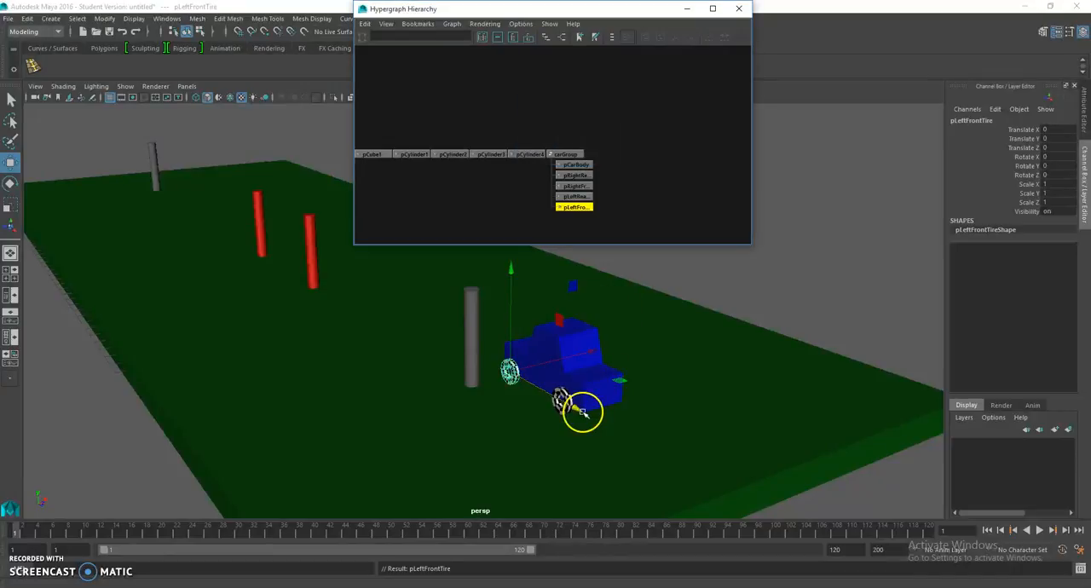
key("q")
left_click(563, 409)
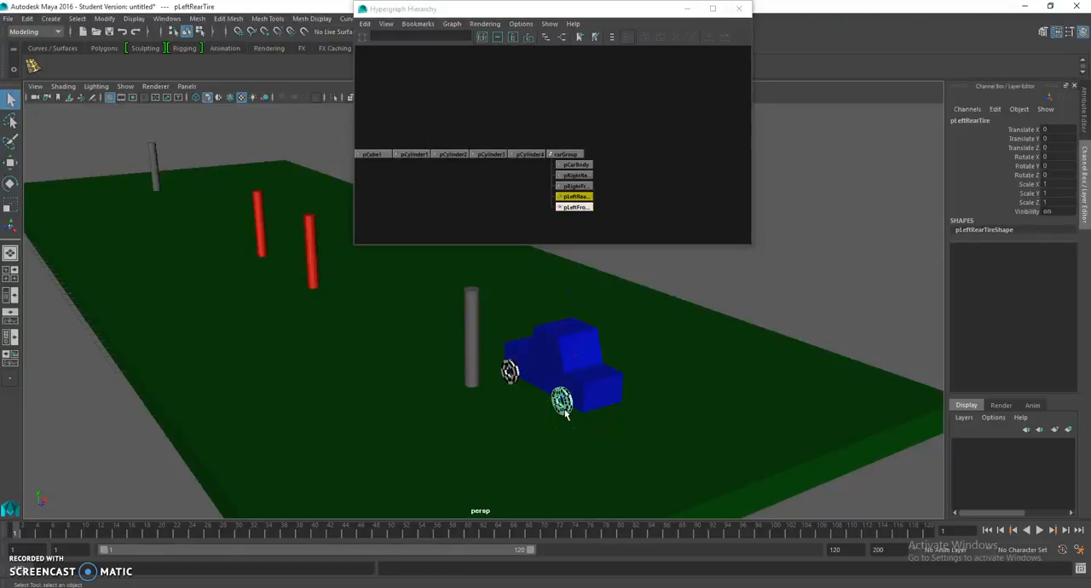
left_click_drag(621, 321, 500, 361, "alt")
middle_click_drag(366, 305, 376, 340, "alt")
scroll(437, 343, "down", 3)
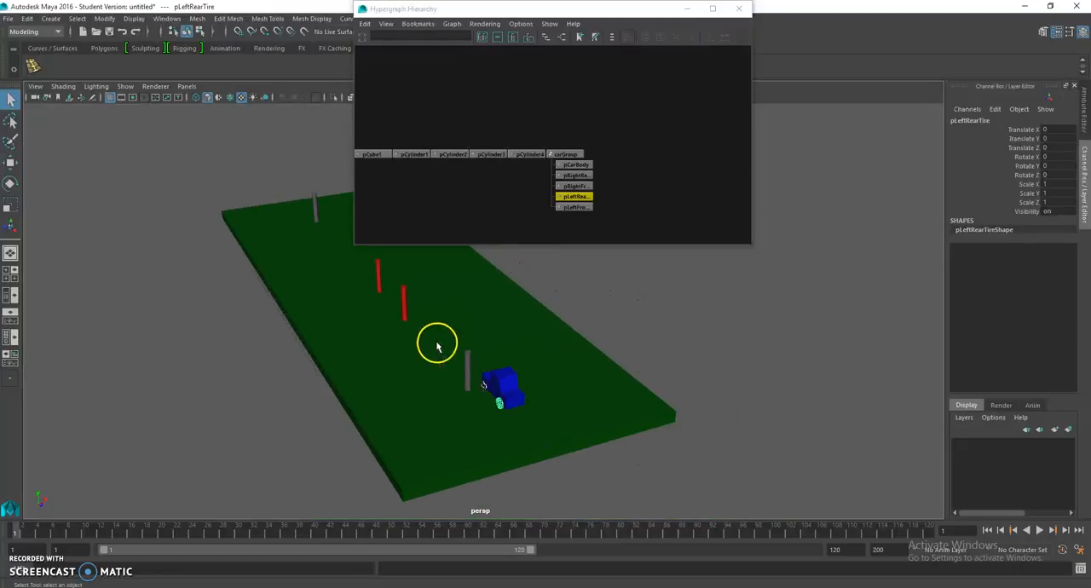
left_click_drag(437, 345, 345, 351, "alt")
left_click_drag(470, 293, 457, 349, "alt")
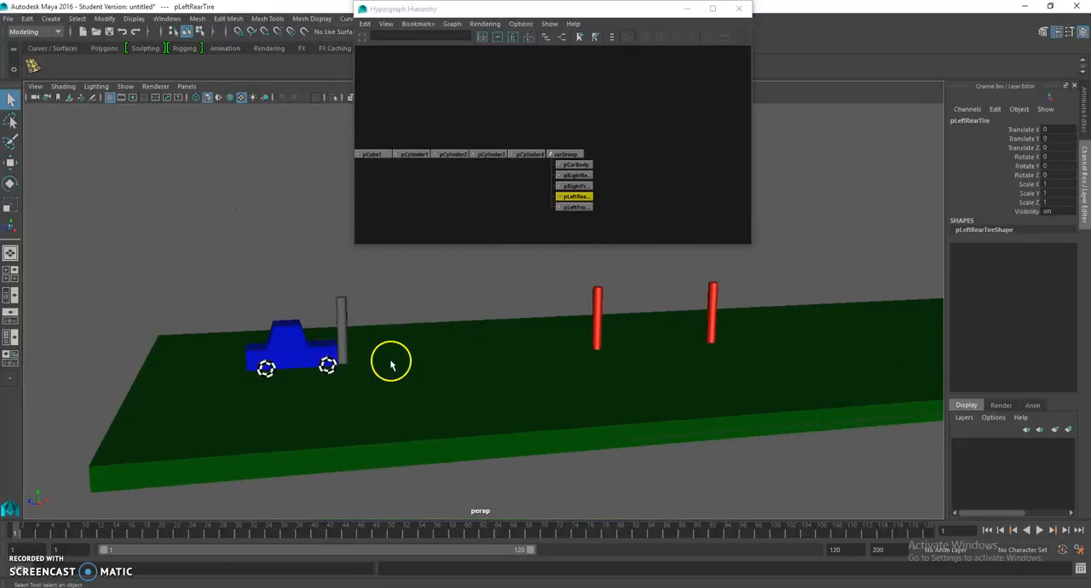
Step: Center the pivot of carGroup and move the whole car along Z to 2.675, away from the nearest gray post
left_click_drag(390, 365, 426, 349, "alt")
left_click(563, 154)
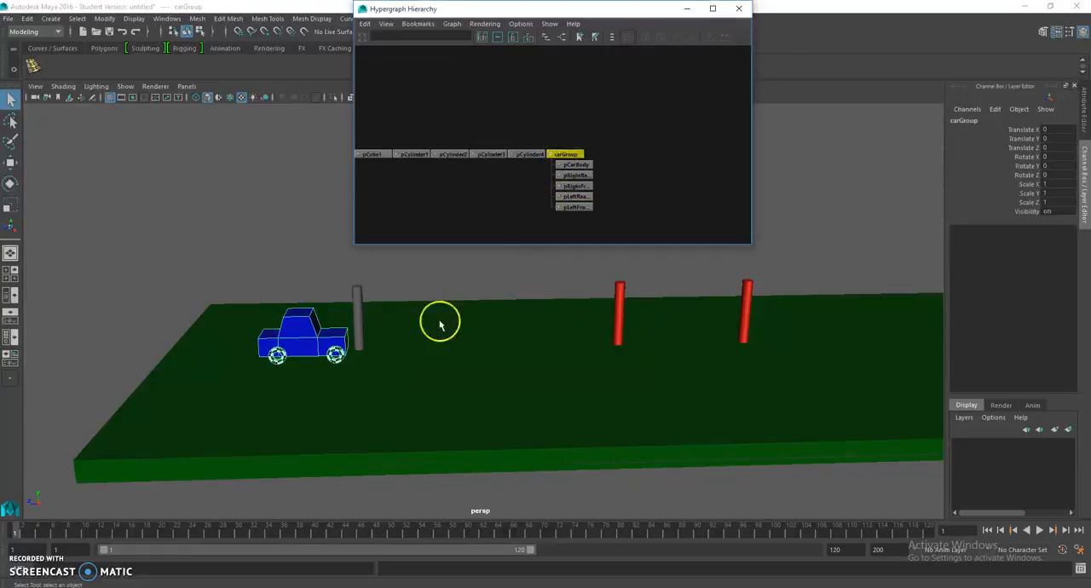
key("w")
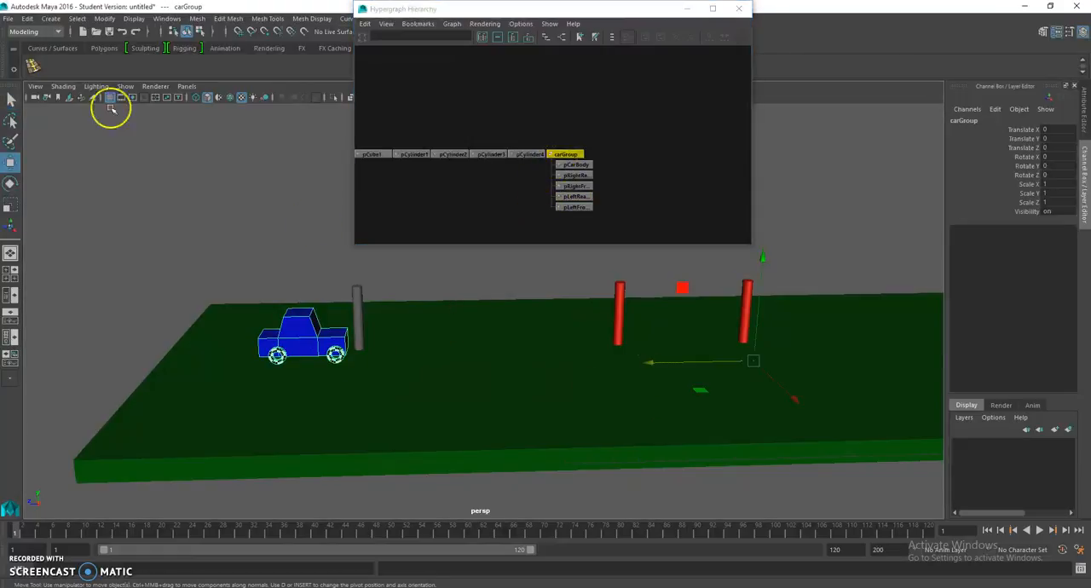
left_click(103, 18)
left_click(158, 92)
left_click_drag(178, 336, 141, 329)
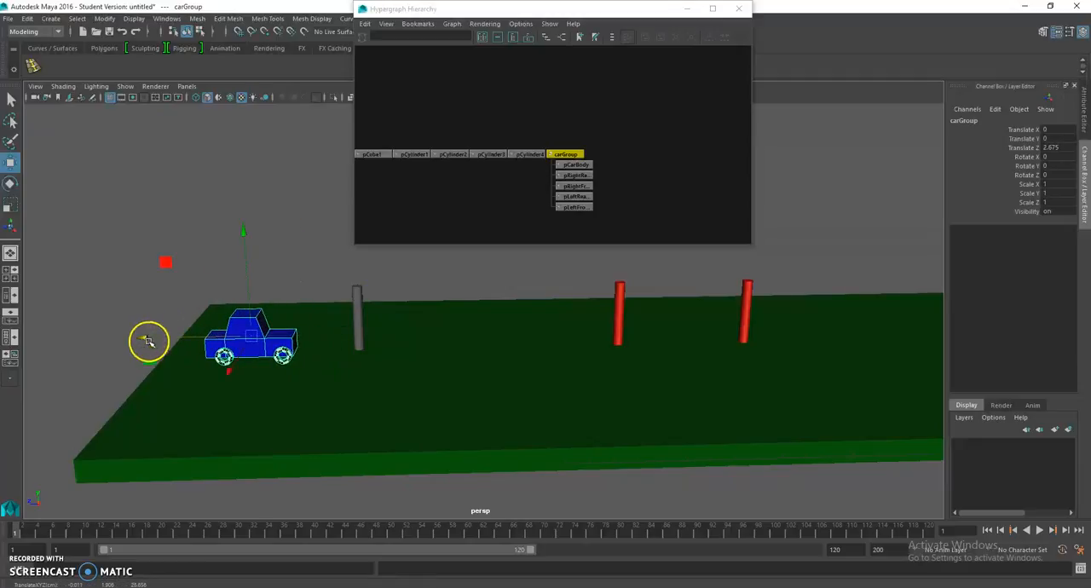
Step: Freeze the transformations of carGroup and reselect the group in the hierarchy
left_click(106, 21)
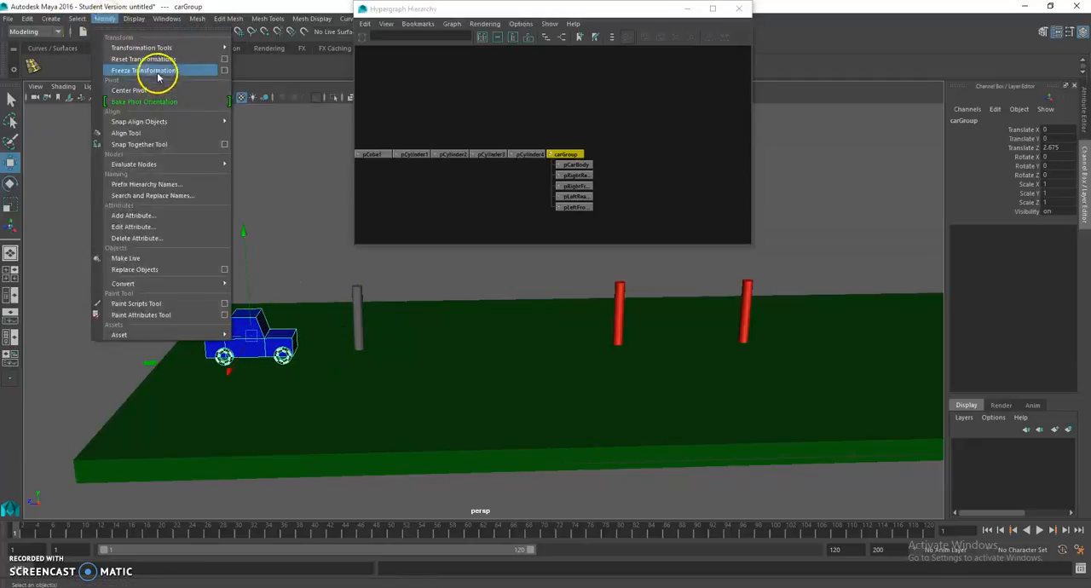
left_click(155, 72)
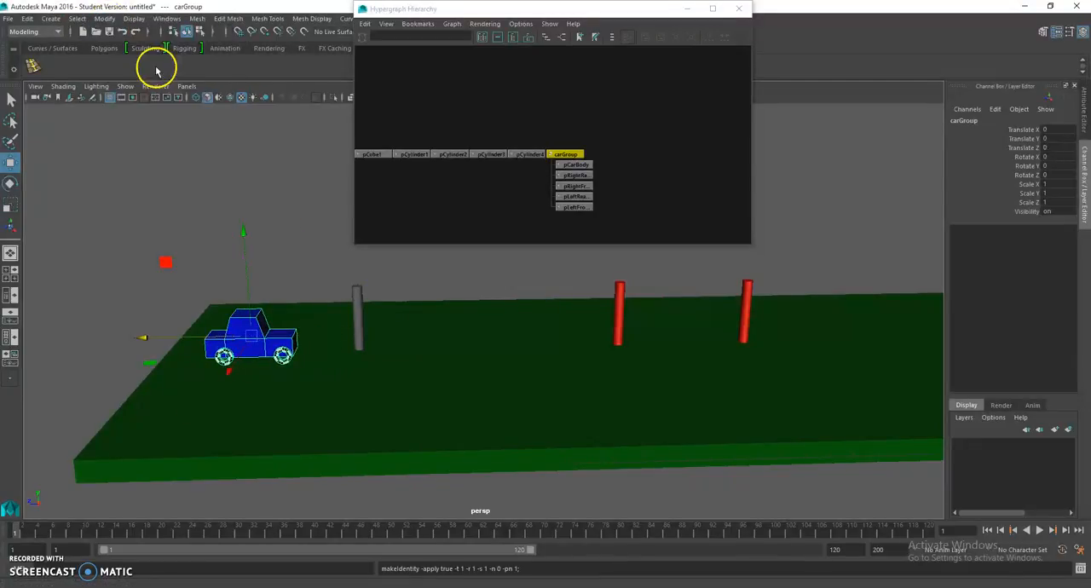
left_click(293, 359)
left_click(645, 190)
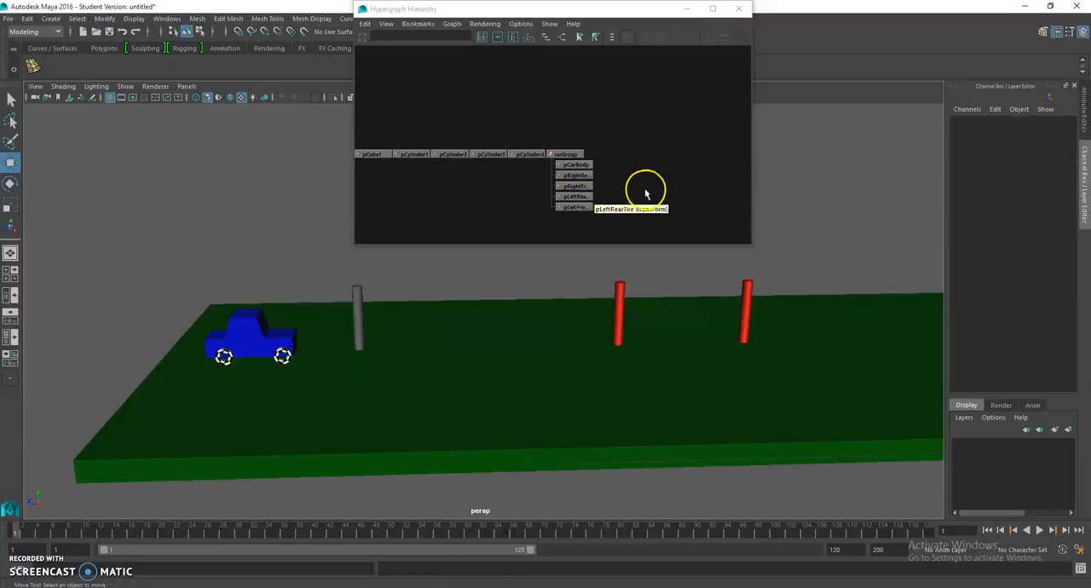
left_click(564, 155)
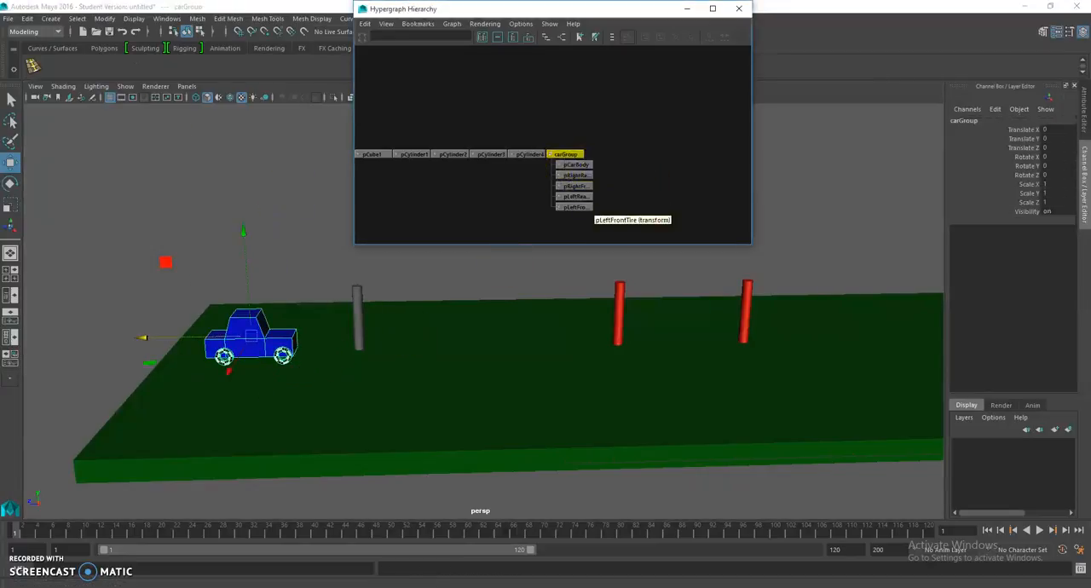
Step: Draw a CV curve in the side view running just above the slab from the car's front to the slab's far end
left_click(51, 19)
mouse_move(99, 97)
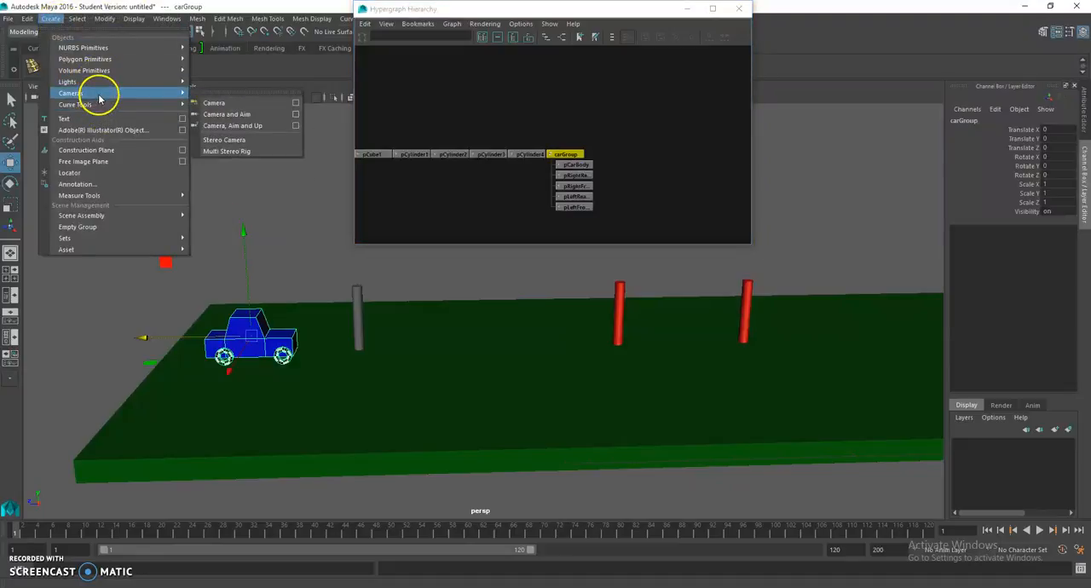
left_click(253, 114)
mouse_move(360, 311)
left_mouse_down("alt")
mouse_move(314, 322)
mouse_move(358, 319)
left_mouse_up("alt")
key("space")
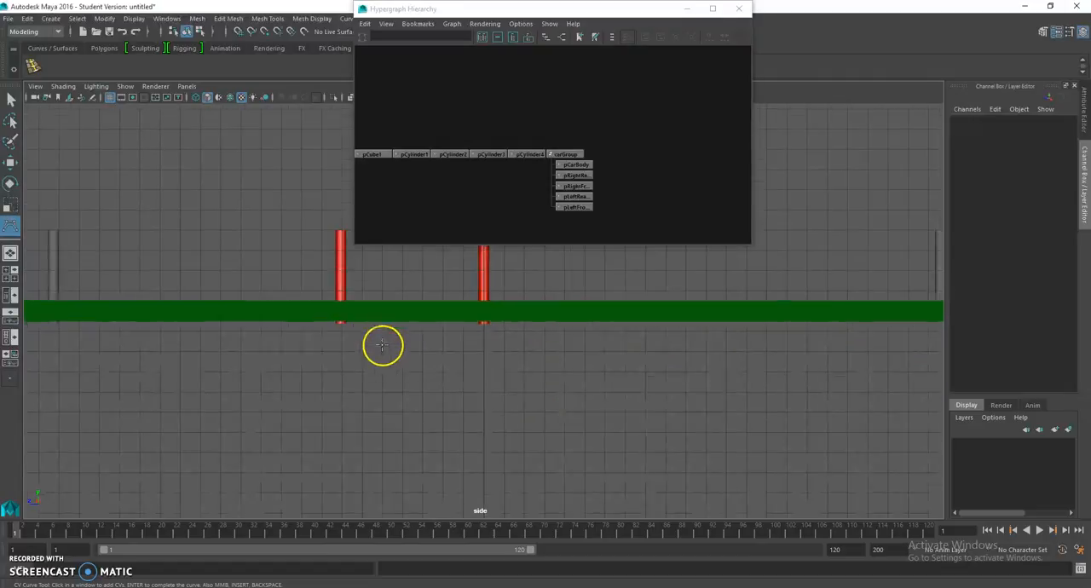
right_click_drag(383, 354, 350, 332, "alt")
middle_click_drag(335, 316, 344, 383, "alt")
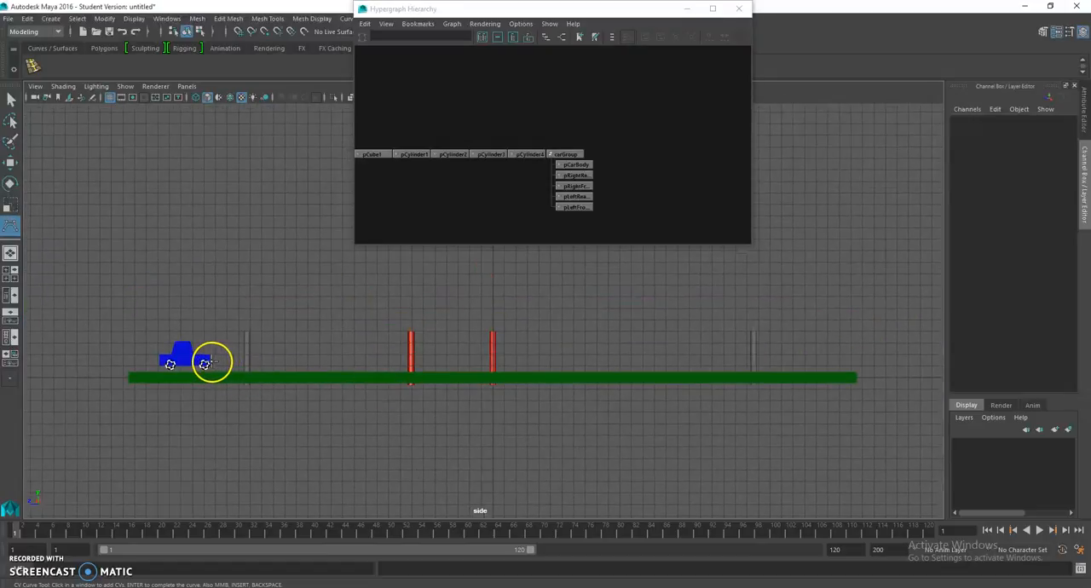
left_click(257, 364)
left_click(493, 363)
left_click(606, 364)
left_click(737, 364)
middle_click_drag(744, 363, 636, 365, "alt")
left_click(712, 365)
left_click(749, 367)
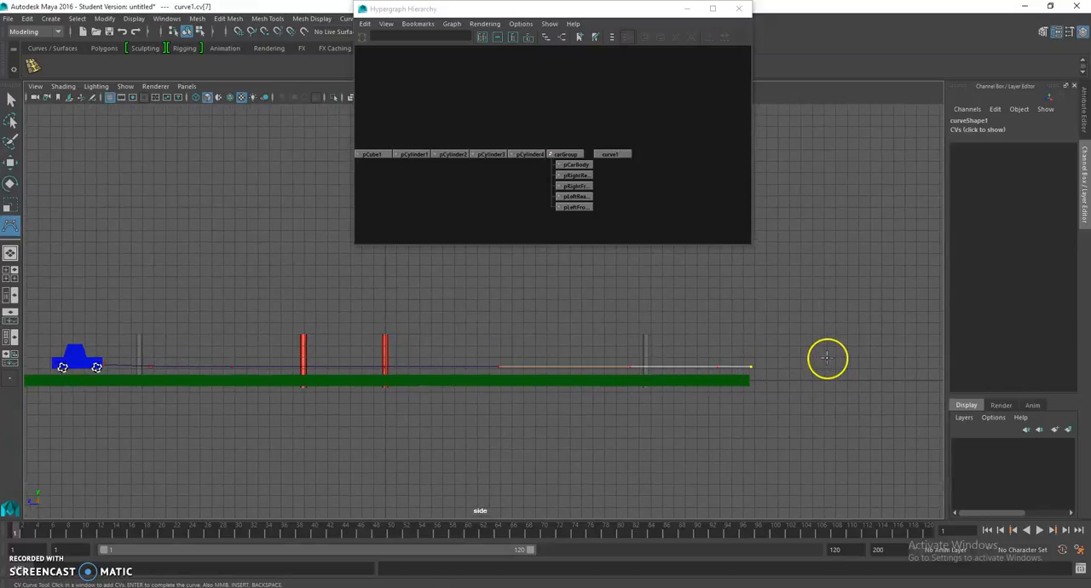
key("Return")
Step: Move the curve along X to 0.246 in the perspective view so it lines up with the car
scroll(361, 369, "up", 1)
key("space")
mouse_move(361, 370)
left_mouse_down()
mouse_move(365, 342)
mouse_move(446, 363)
mouse_move(526, 336)
mouse_move(465, 326)
mouse_move(489, 333)
mouse_move(461, 362)
left_mouse_up()
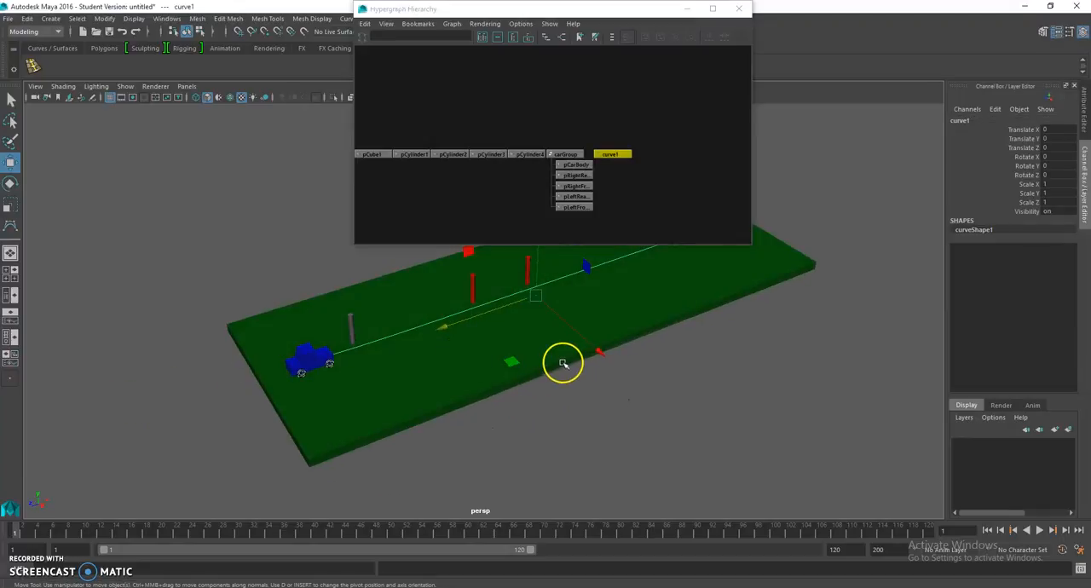
left_click_drag(604, 351, 475, 324)
left_click(632, 381)
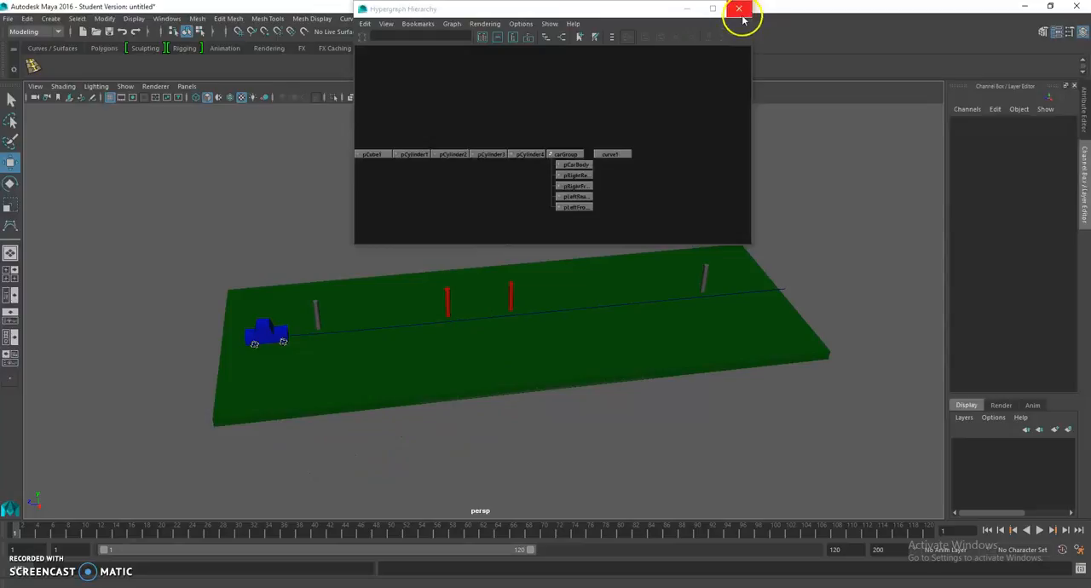
Step: Set the default in and out tangents to Linear in the animation preferences
left_click(1078, 552)
left_click(252, 214)
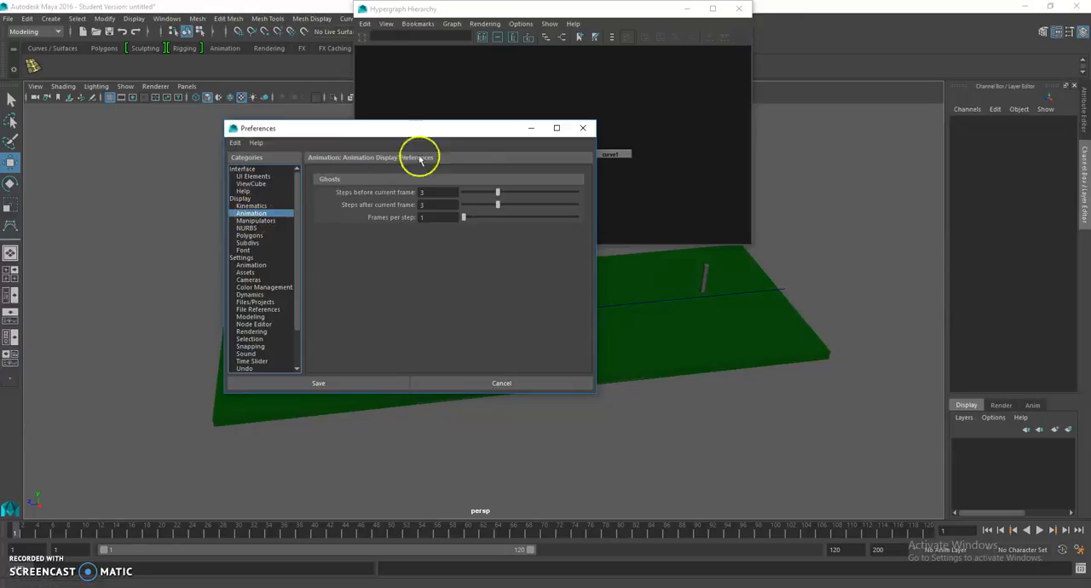
left_click(241, 198)
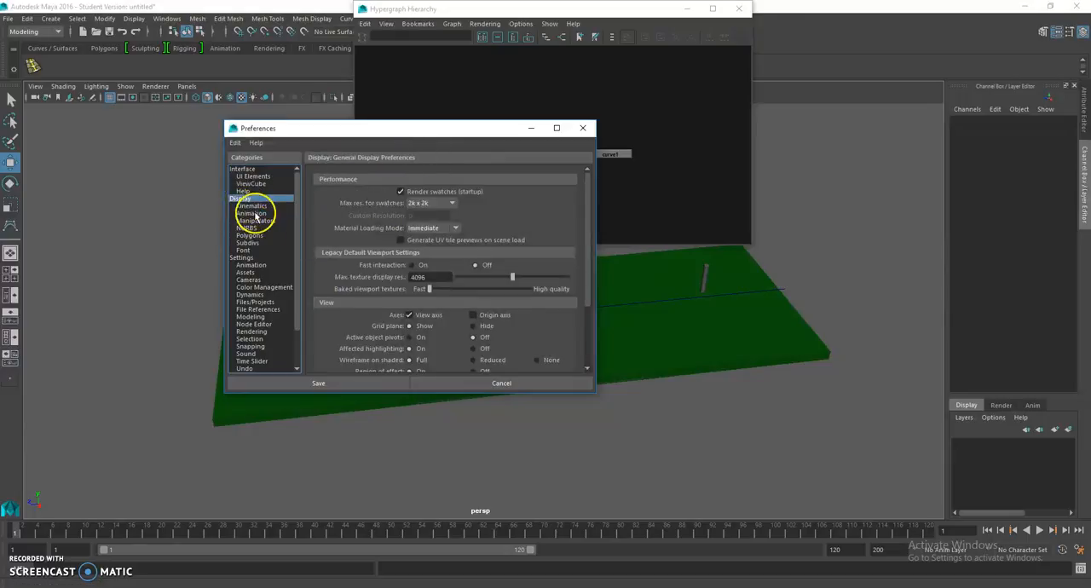
left_click(252, 213)
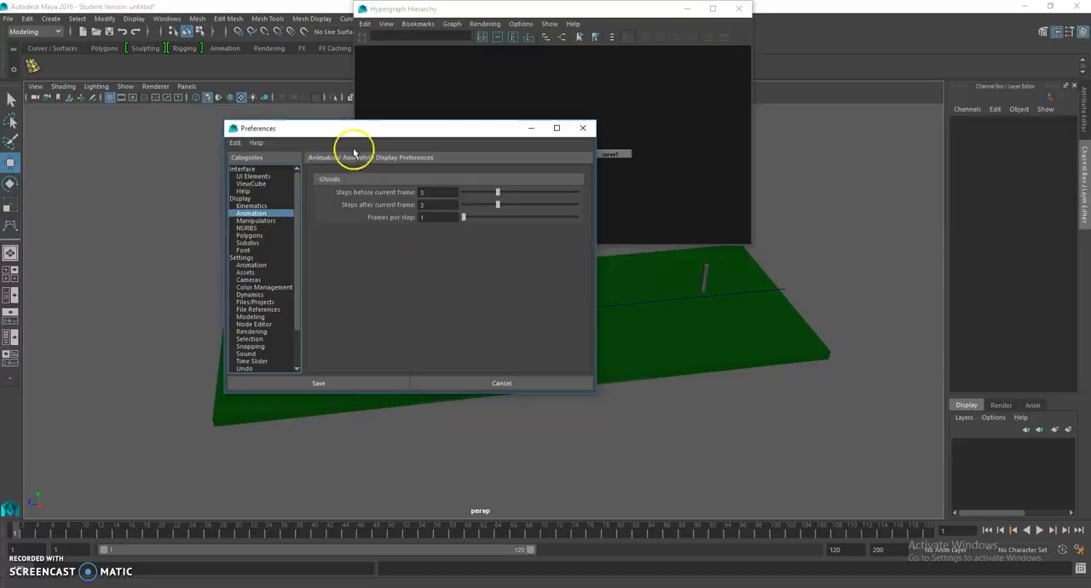
left_click(251, 265)
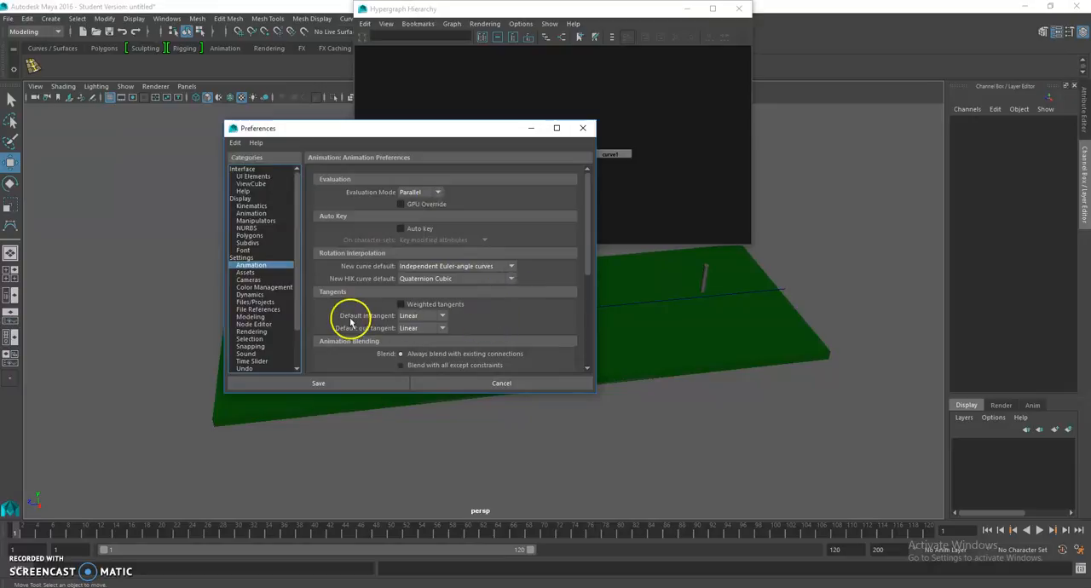
left_click(415, 329)
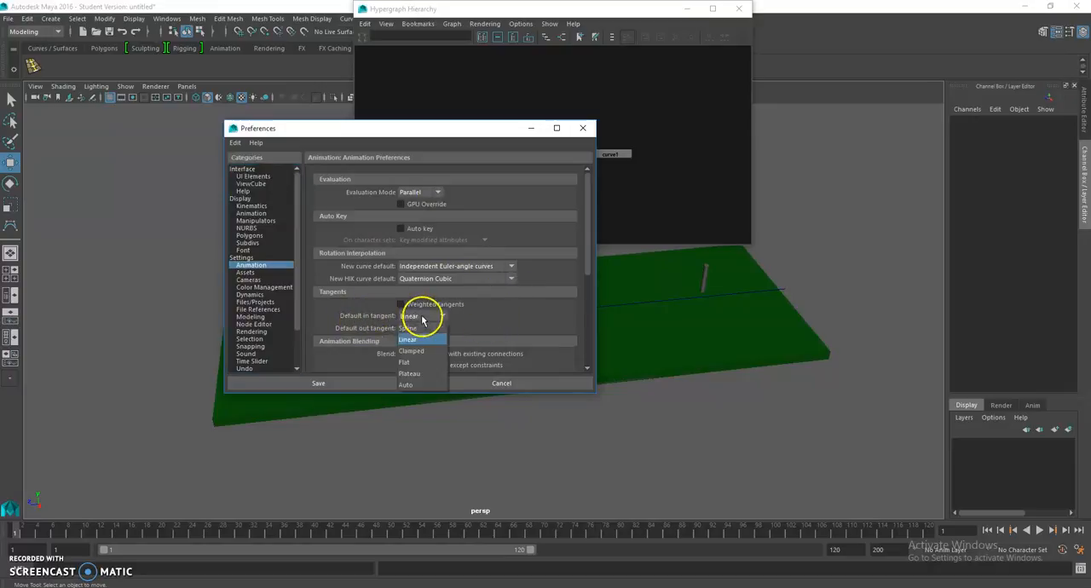
left_click(417, 344)
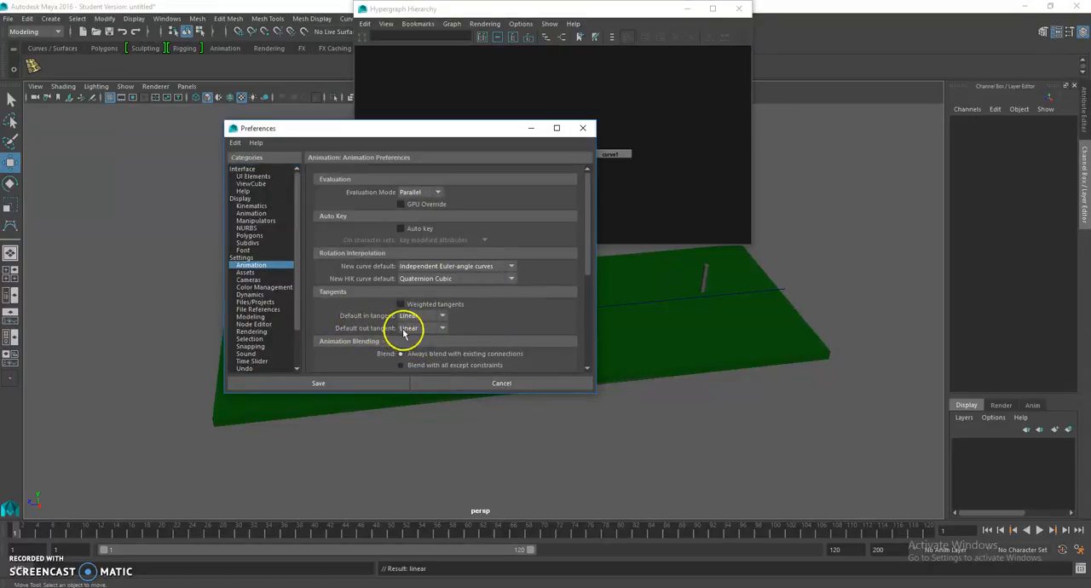
left_click(409, 328)
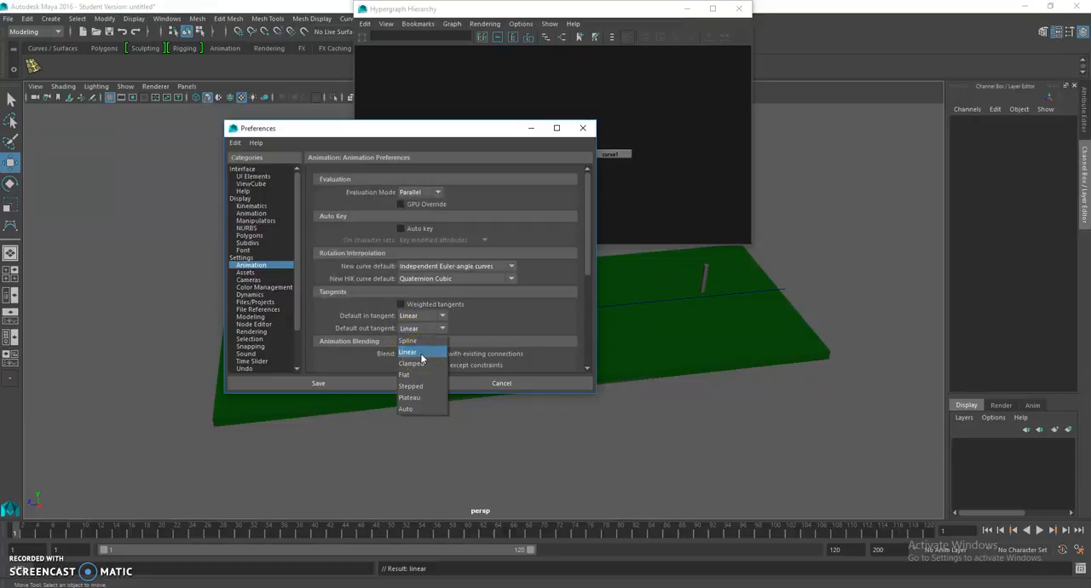
left_click(421, 355)
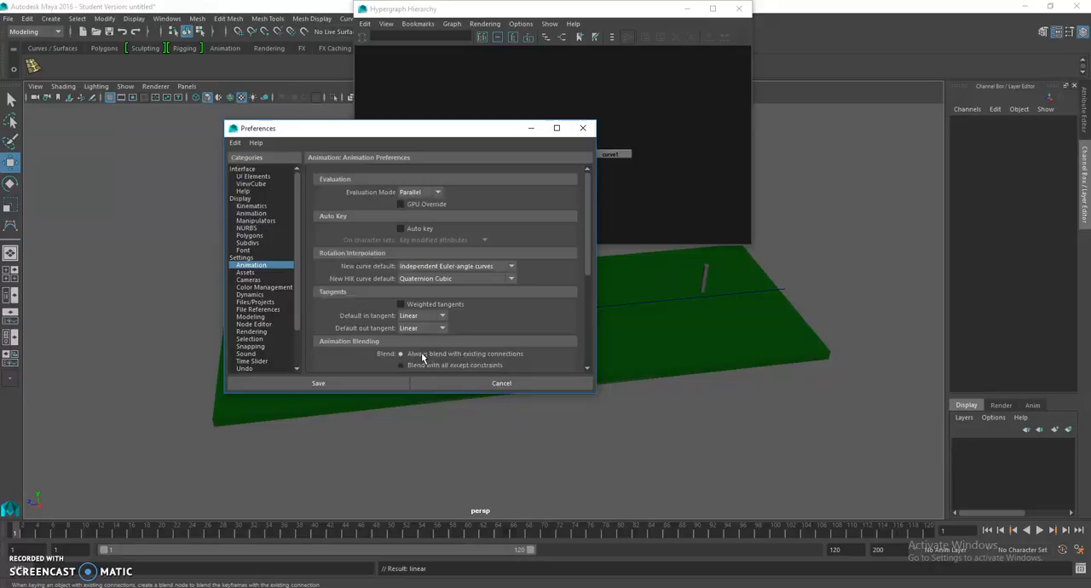
left_click(401, 328)
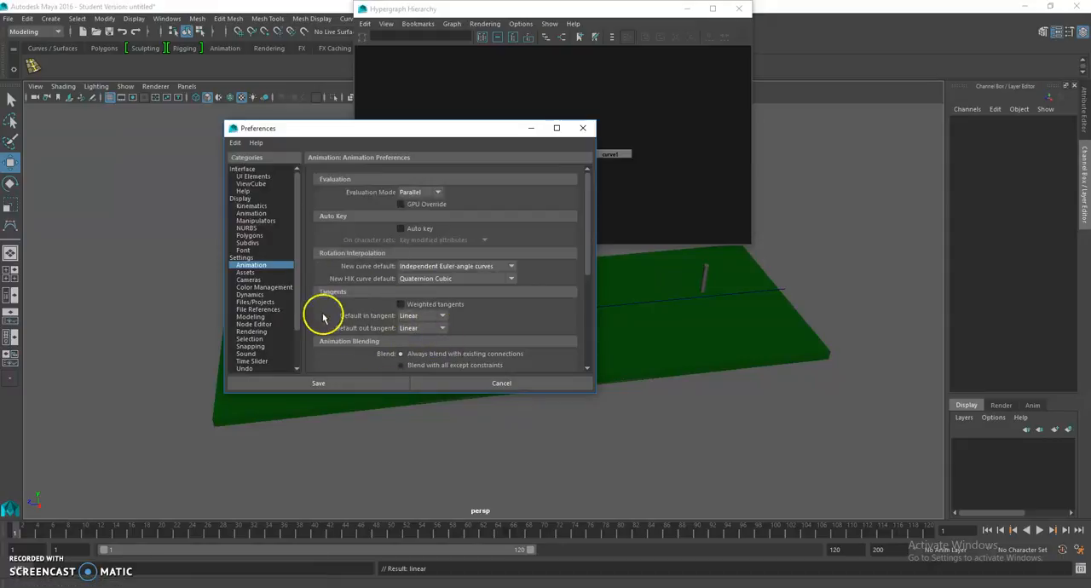
Step: Check that the Time Slider playback speed is Real-time [24 fps] and save the preferences
left_click(243, 257)
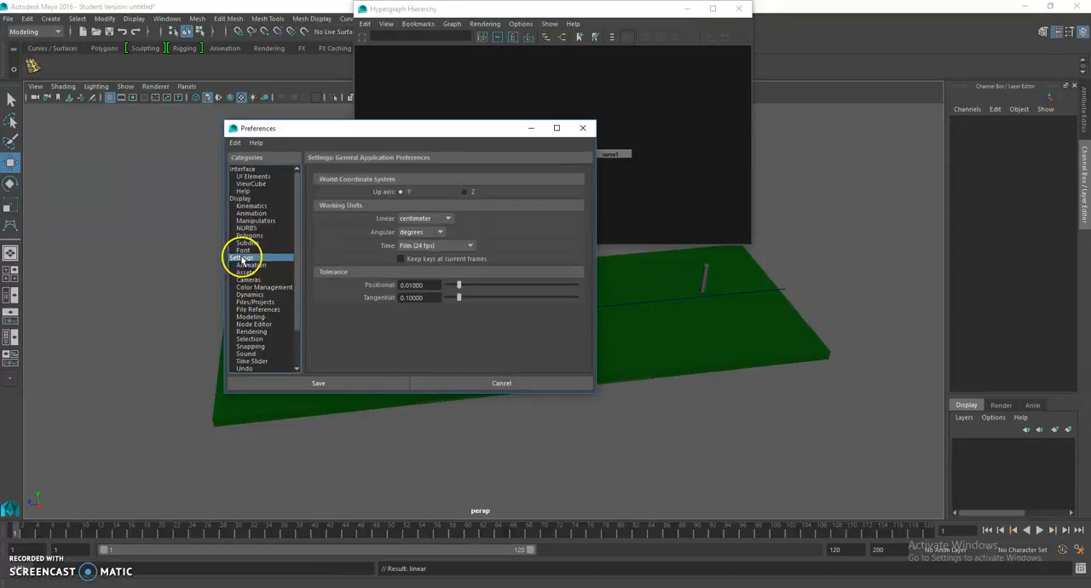
scroll(267, 341, "down", 1)
left_click(266, 341)
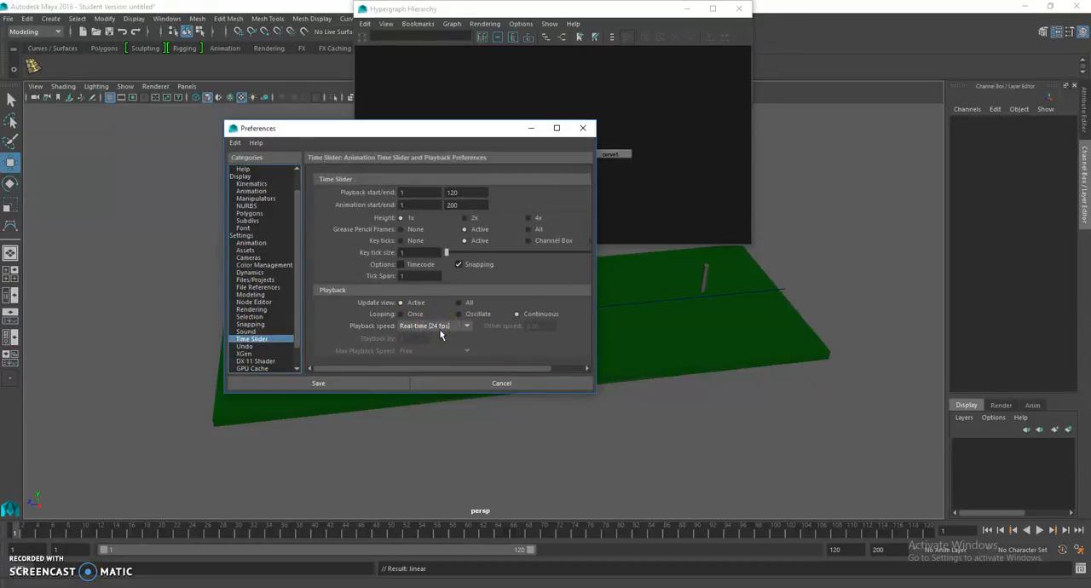
left_click(441, 330)
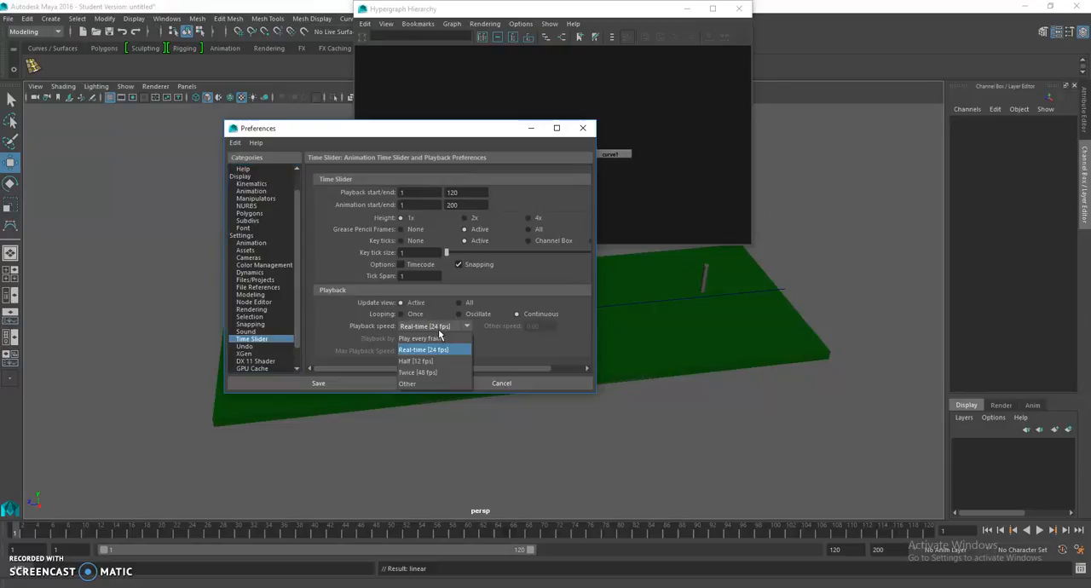
left_click(517, 349)
left_click(359, 384)
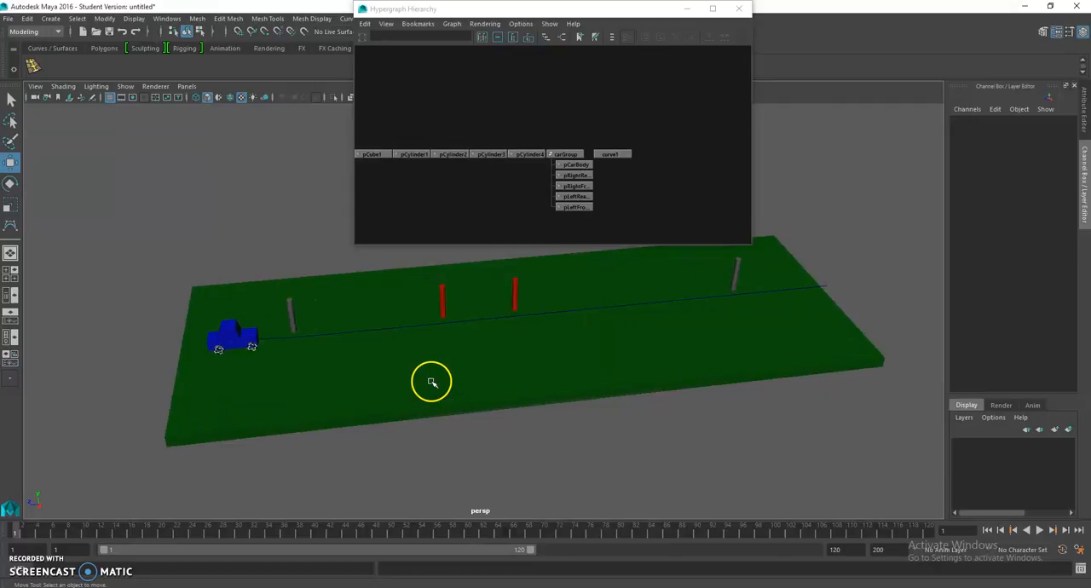
Step: Switch to the Animation menu set and attach carGroup to curve1 as a motion path
middle_click_drag(385, 360, 407, 372, "alt")
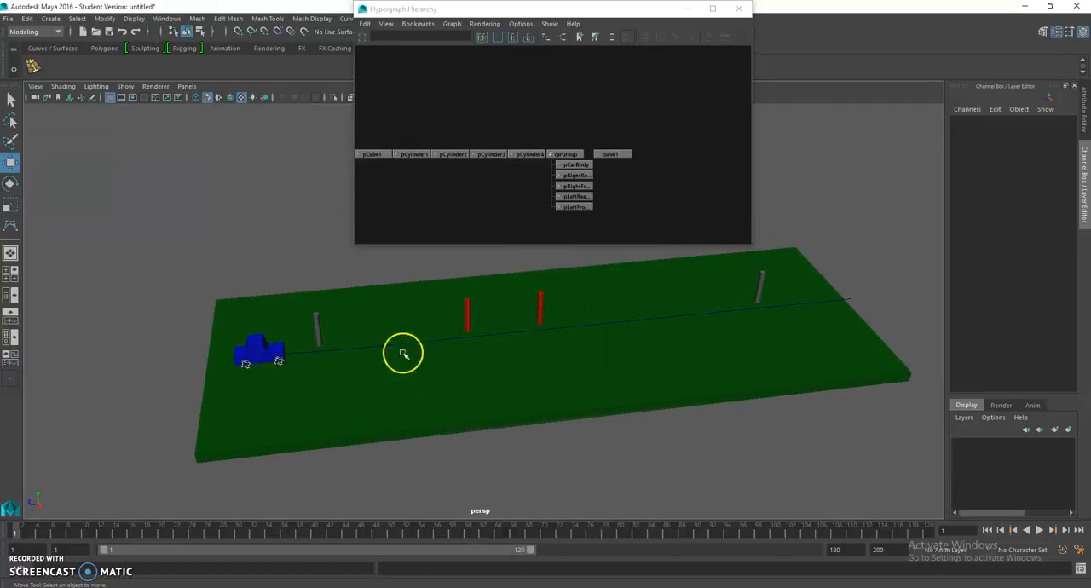
left_click(563, 154)
left_click(615, 155)
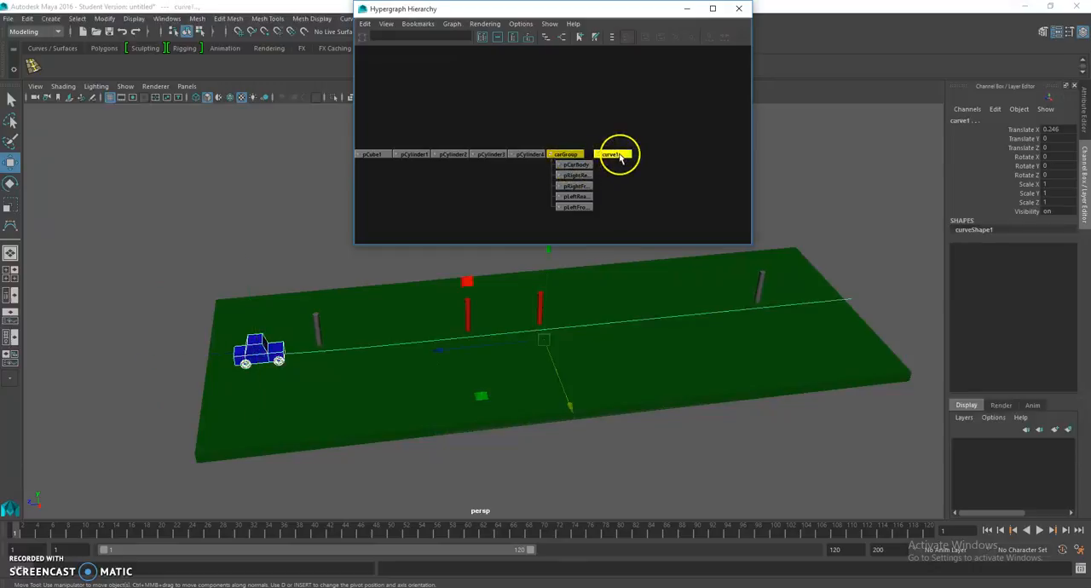
left_click_drag(584, 9, 641, 86)
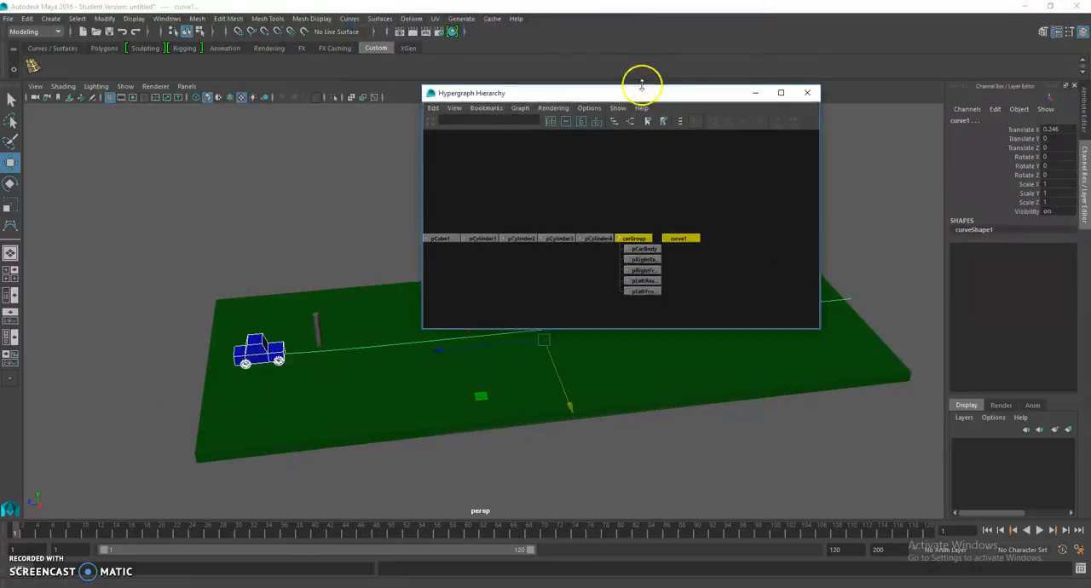
left_click(34, 31)
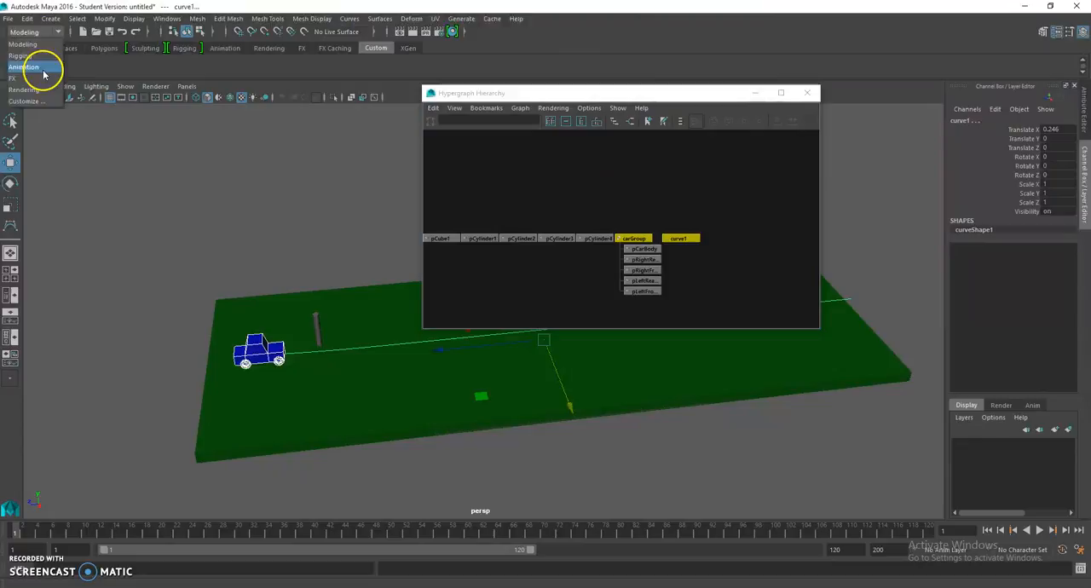
left_click(43, 61)
left_click(335, 18)
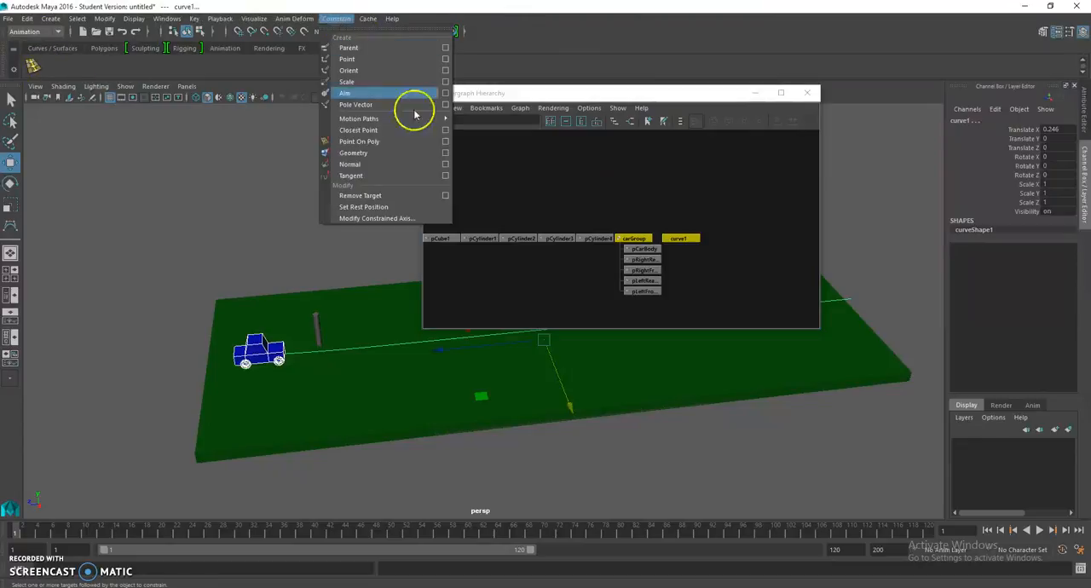
mouse_move(409, 119)
left_click(498, 128)
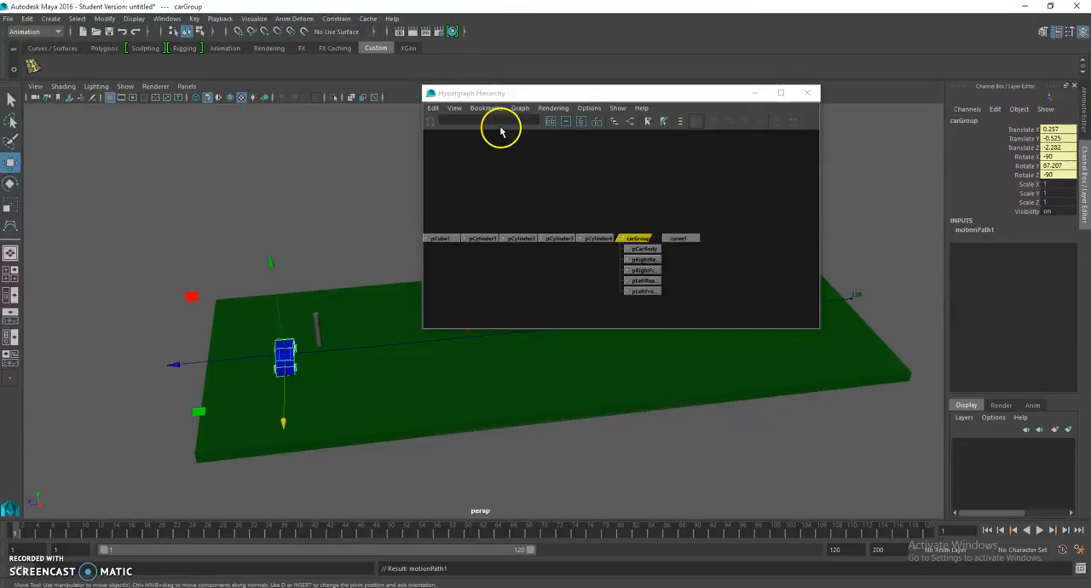
Step: Examine the car's orientation on the motion path and the slab from several angles
left_click_drag(35, 534, 10, 554)
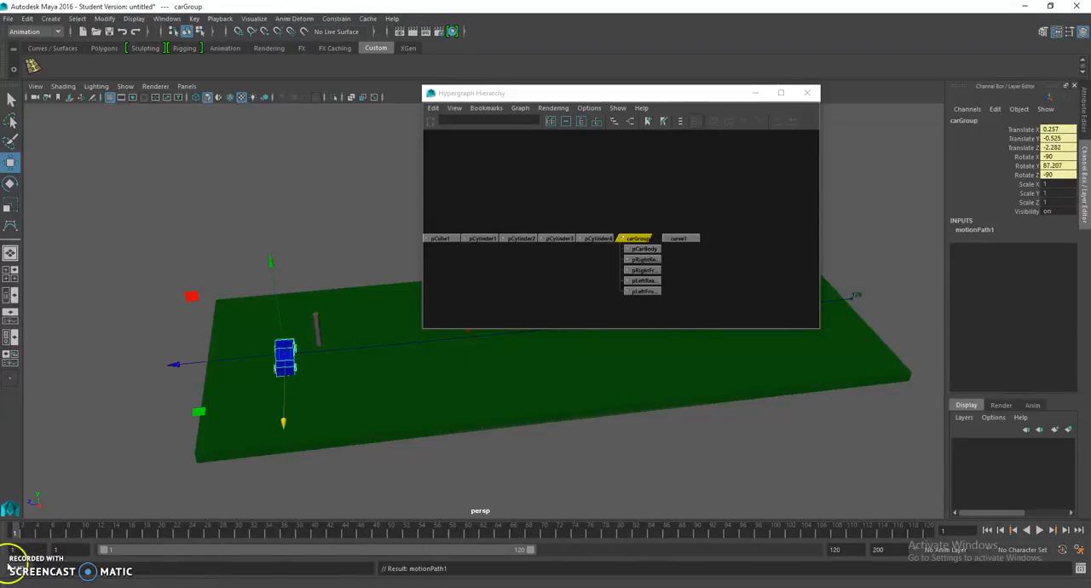
middle_click_drag(794, 505, 690, 528, "alt")
left_click_drag(691, 503, 655, 495, "alt")
left_click(710, 450)
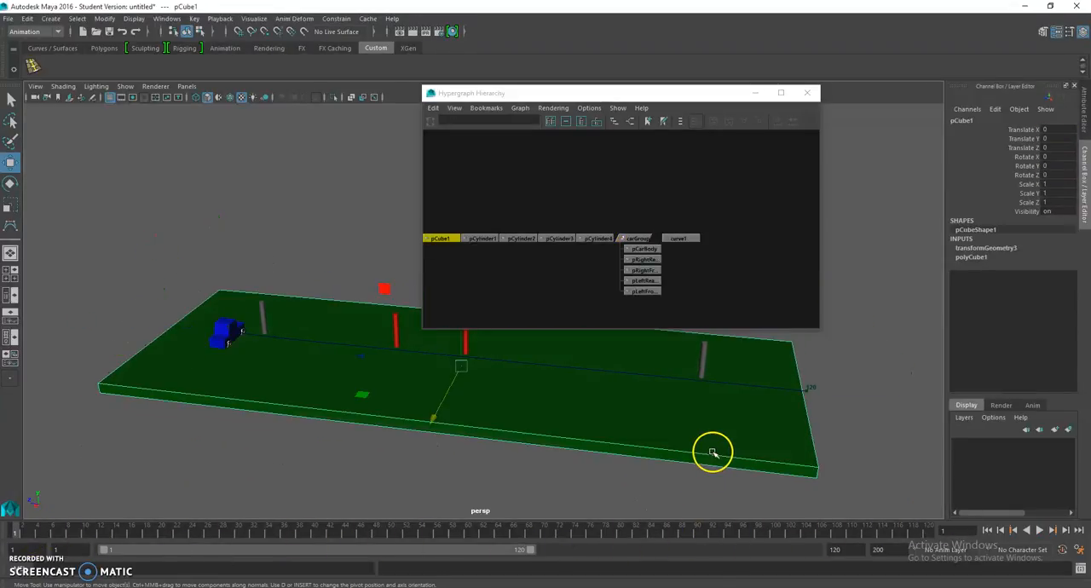
left_click_drag(710, 450, 803, 431, "alt")
right_click(810, 435)
left_click(813, 318)
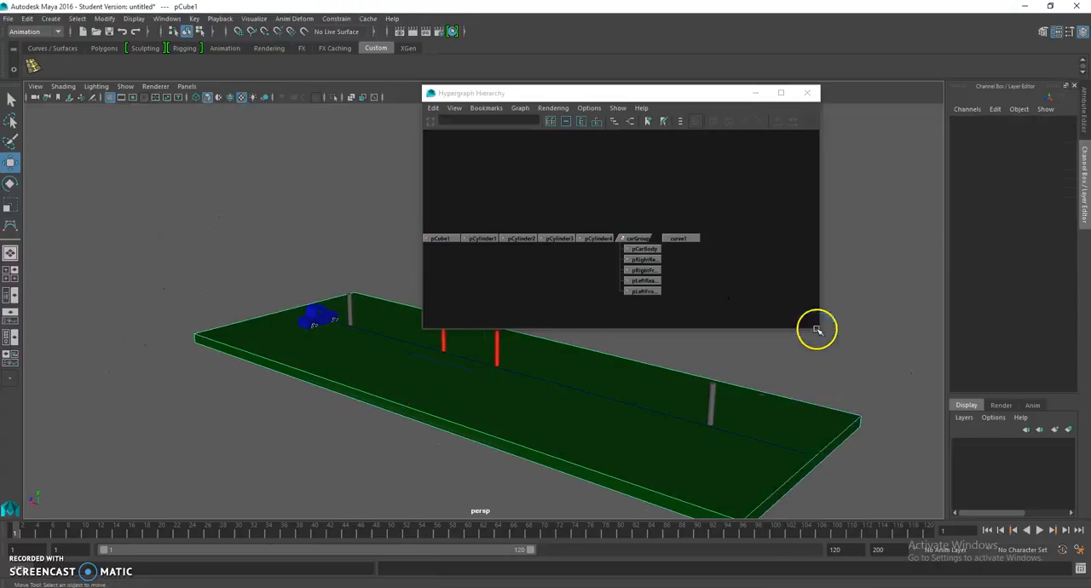
Step: Select carGroup and scrub the timeline to check how the car travels along the path
left_click(833, 456)
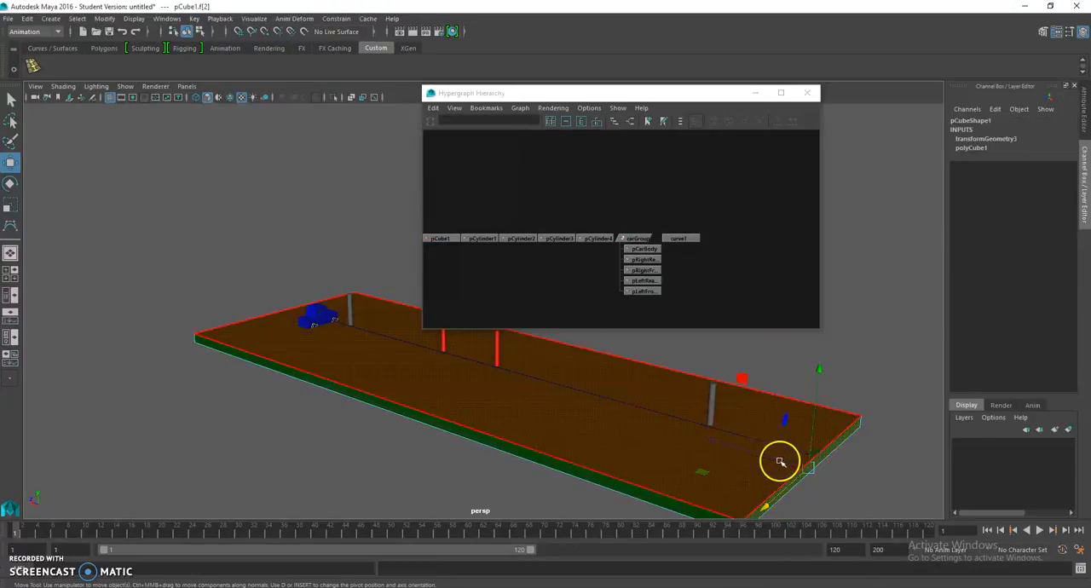
left_click_drag(759, 452, 562, 375, "alt")
left_click(635, 238)
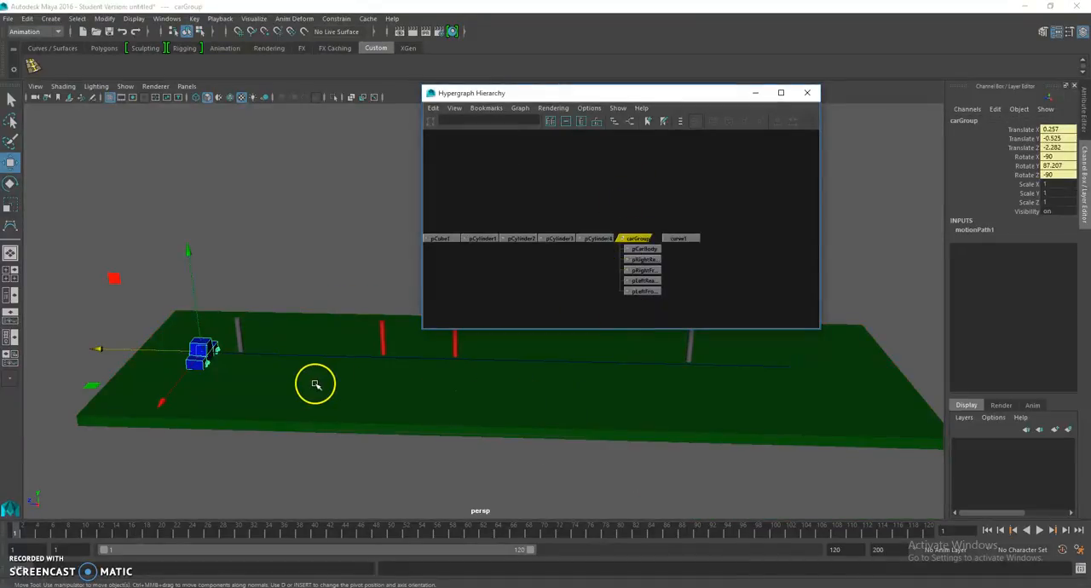
left_click_drag(149, 534, 17, 531)
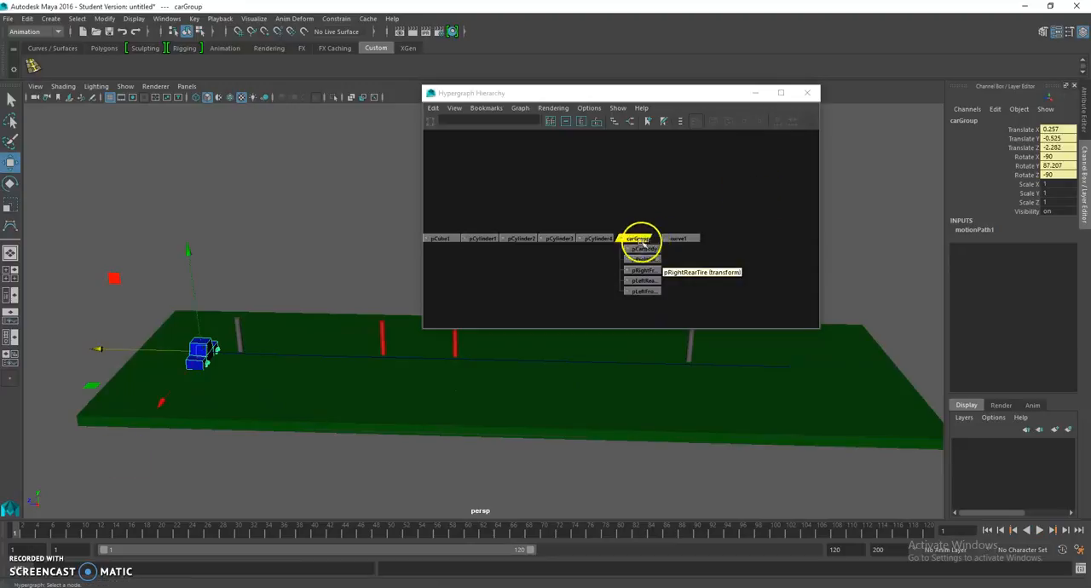
Step: Select curve1 in the Hypergraph and show the motionPath1 attributes in the Attribute Editor
left_click(682, 238)
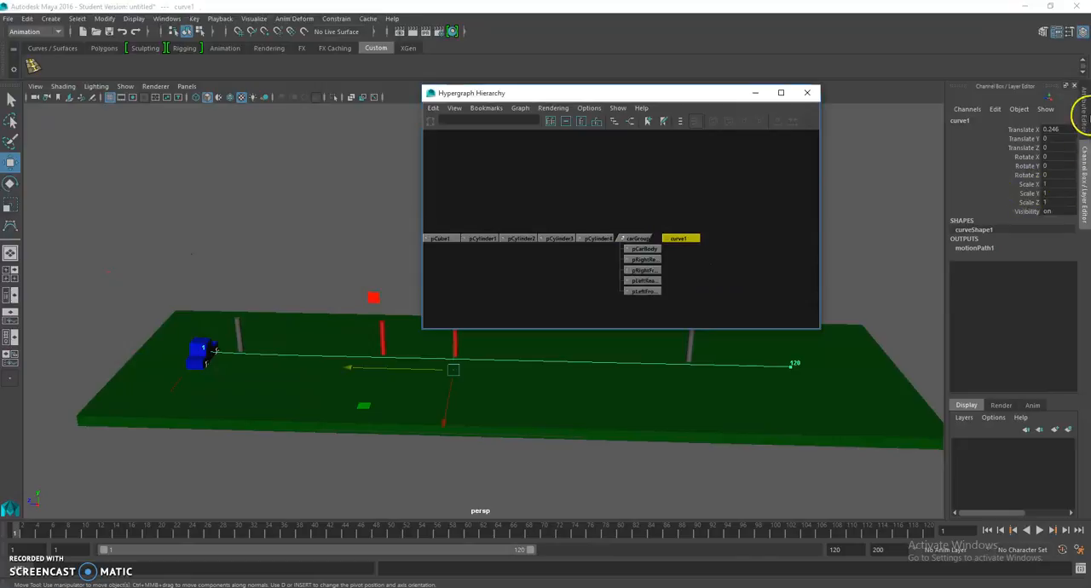
left_click(1082, 115)
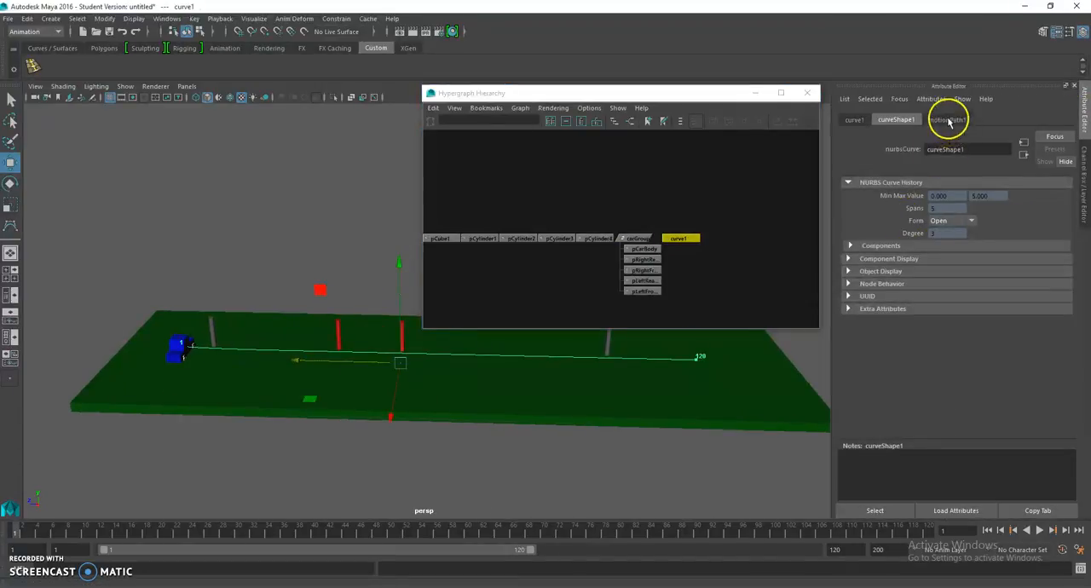
left_click(948, 120)
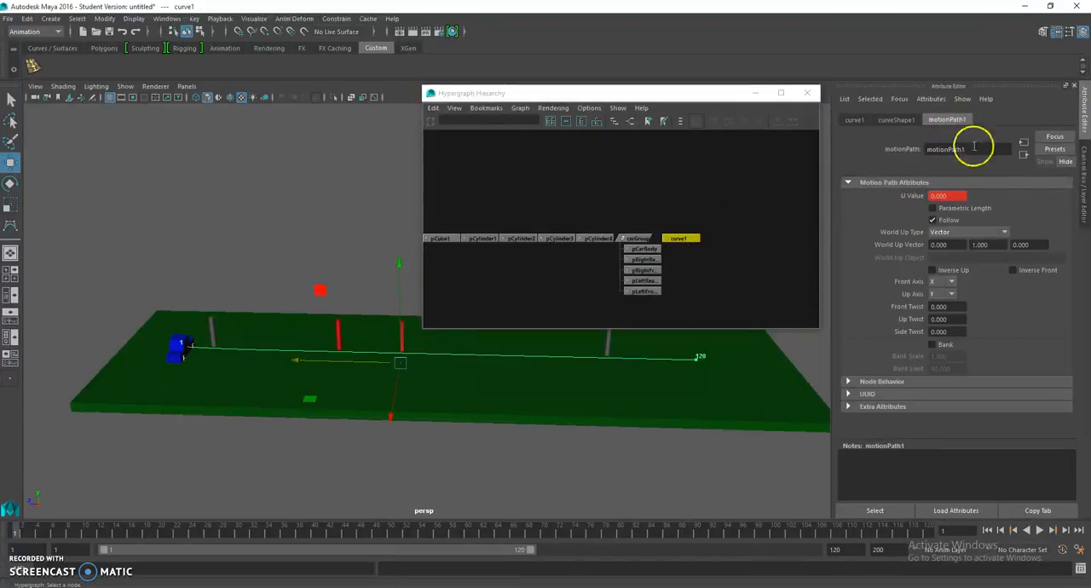
right_click(700, 238)
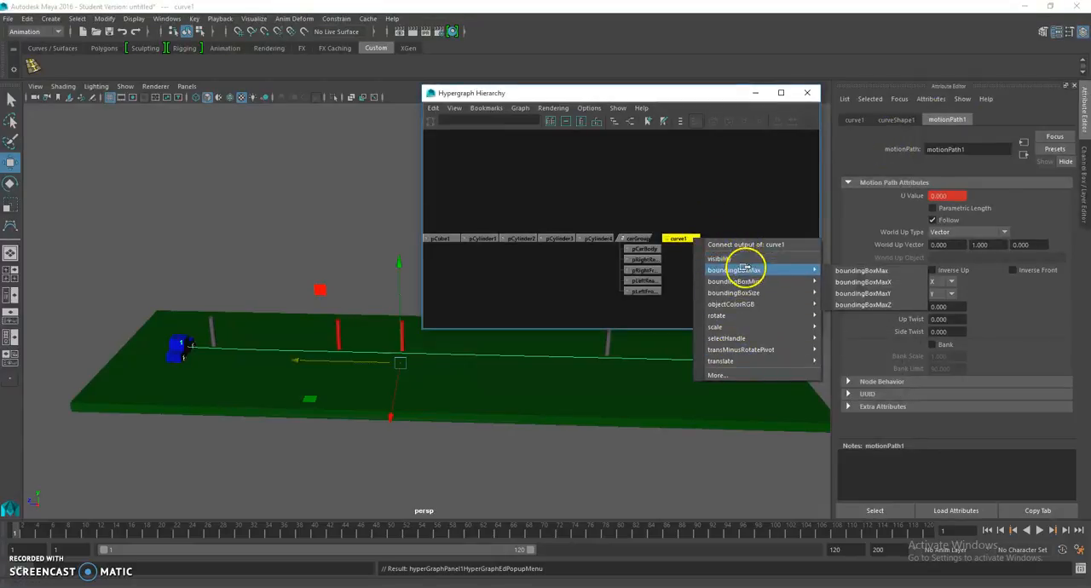
left_click(747, 183)
left_click(692, 238)
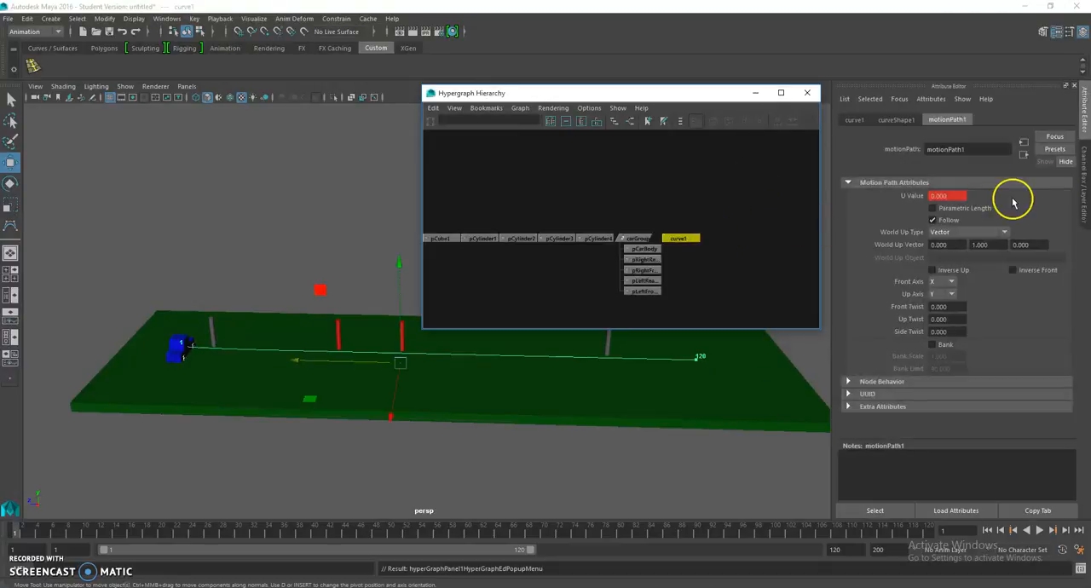
Step: Set the motion path's Front Axis to Z, check the car's direction by scrubbing, and enable Inverse Front
left_click(948, 285)
left_click(950, 304)
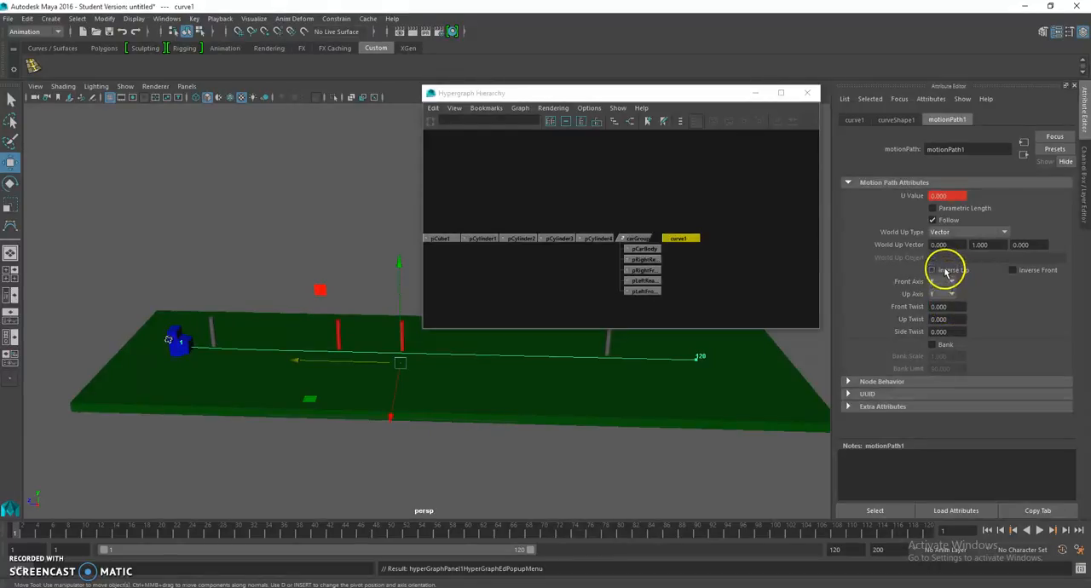
left_click(948, 282)
left_click(952, 314)
mouse_move(451, 430)
left_mouse_down("alt")
mouse_move(551, 419)
mouse_move(463, 419)
left_mouse_up("alt")
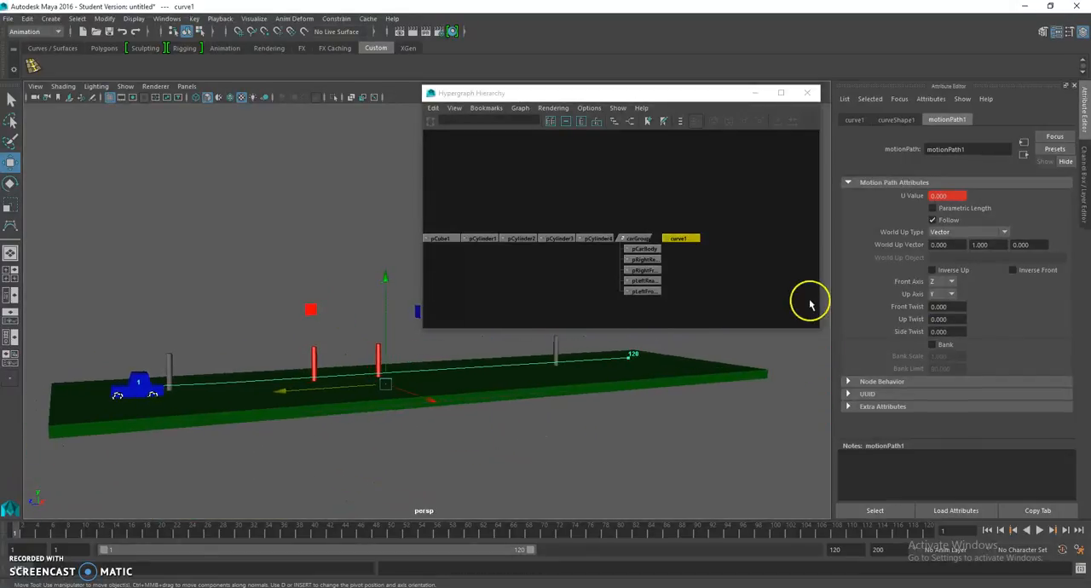
left_click_drag(101, 527, 17, 524)
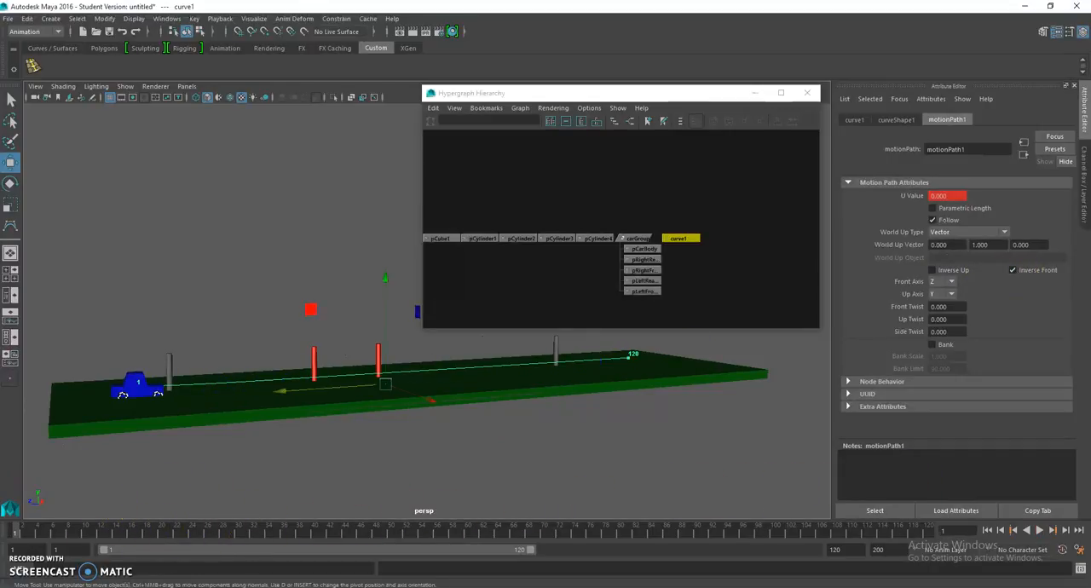
Step: Lower the green slab slightly beneath the car's wheels and preview the animation, returning to frame 1
left_click(198, 407)
left_click_drag(386, 283, 391, 286)
left_click_drag(166, 530, 7, 567)
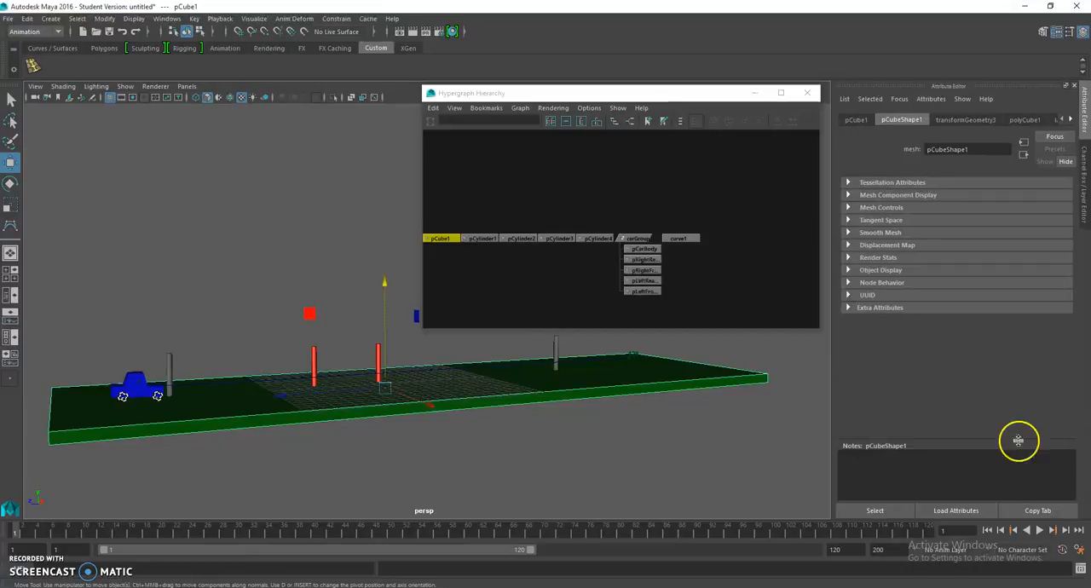
left_click(1040, 530)
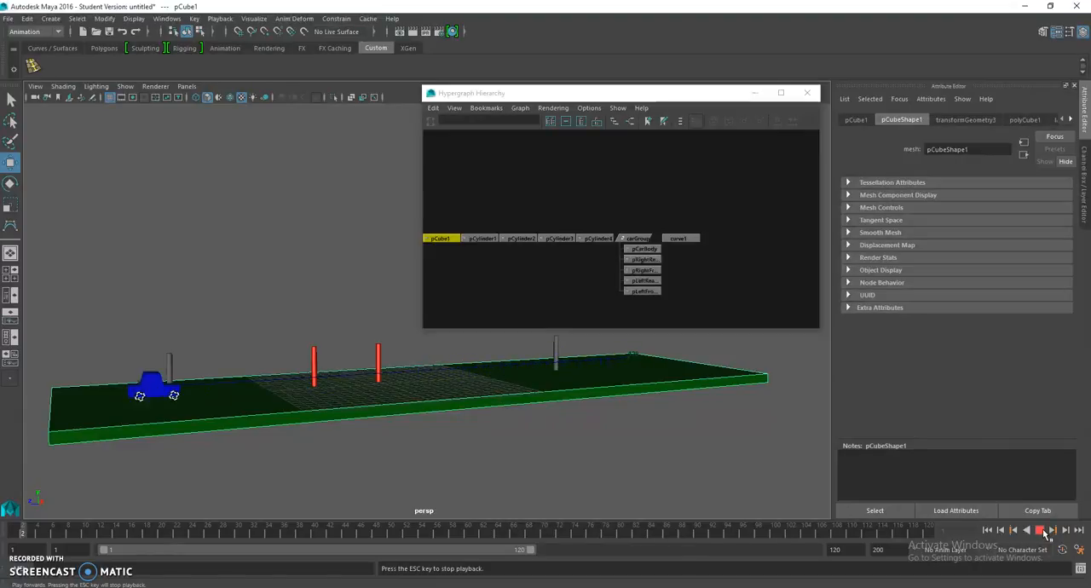
left_click(1040, 530)
left_click_drag(87, 537, 14, 530)
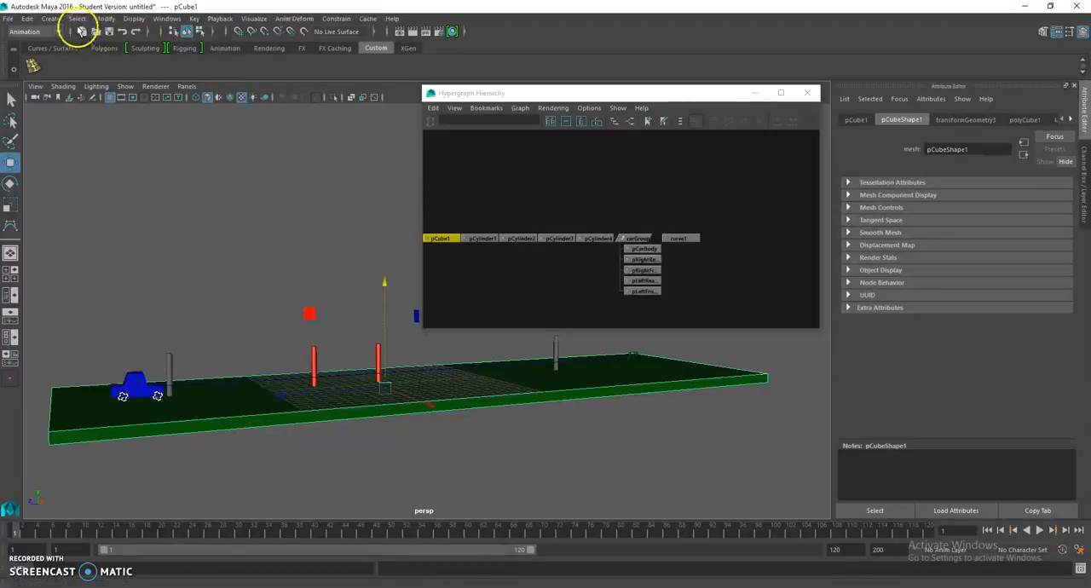
Step: Open the Graph Editor, place it alongside the Hypergraph, and load carGroup's animation curves
left_click(166, 18)
mouse_move(297, 60)
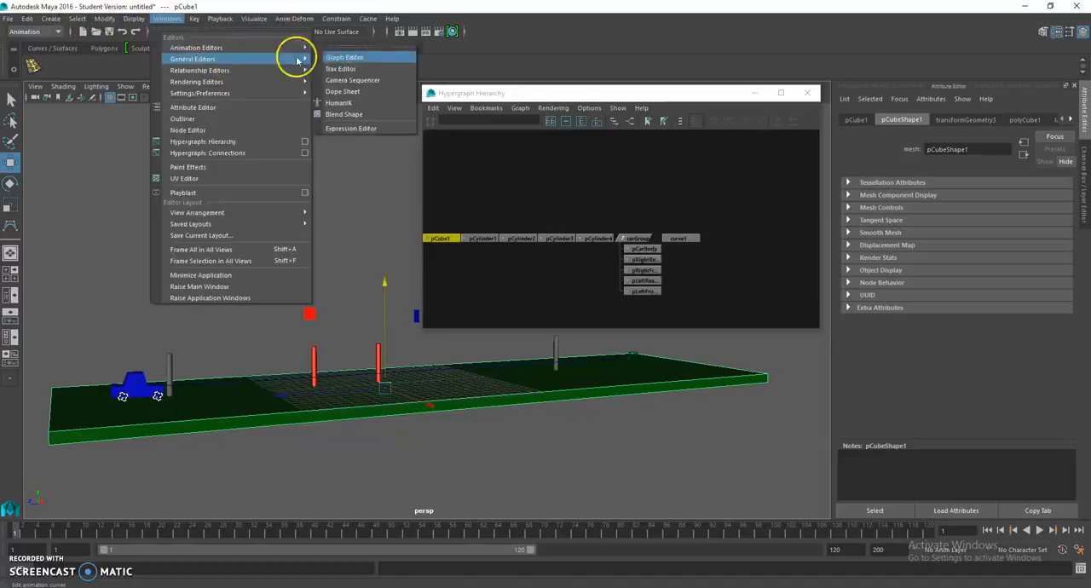
left_click(345, 57)
left_click_drag(697, 94, 883, 112)
left_click_drag(389, 246, 741, 361)
left_click(822, 255)
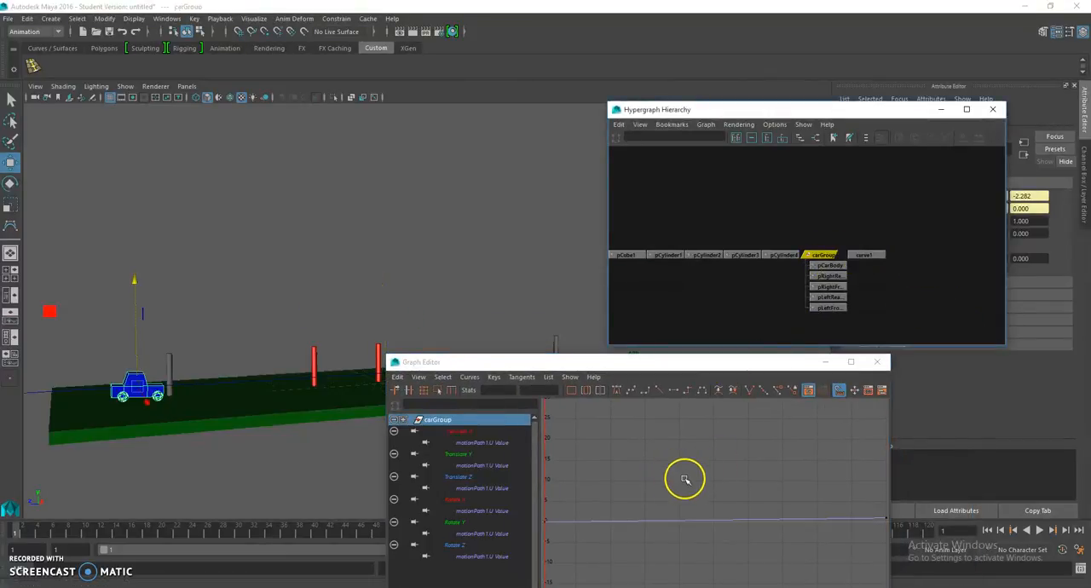
Step: Frame carGroup's U Value curve in the Graph Editor and scrub the timeline to frame 29
left_click(707, 477)
key("a")
scroll(719, 486, "down", 3)
middle_click_drag(719, 486, 732, 457, "alt")
left_click_drag(81, 534, 230, 533)
left_click_drag(805, 111, 726, 51)
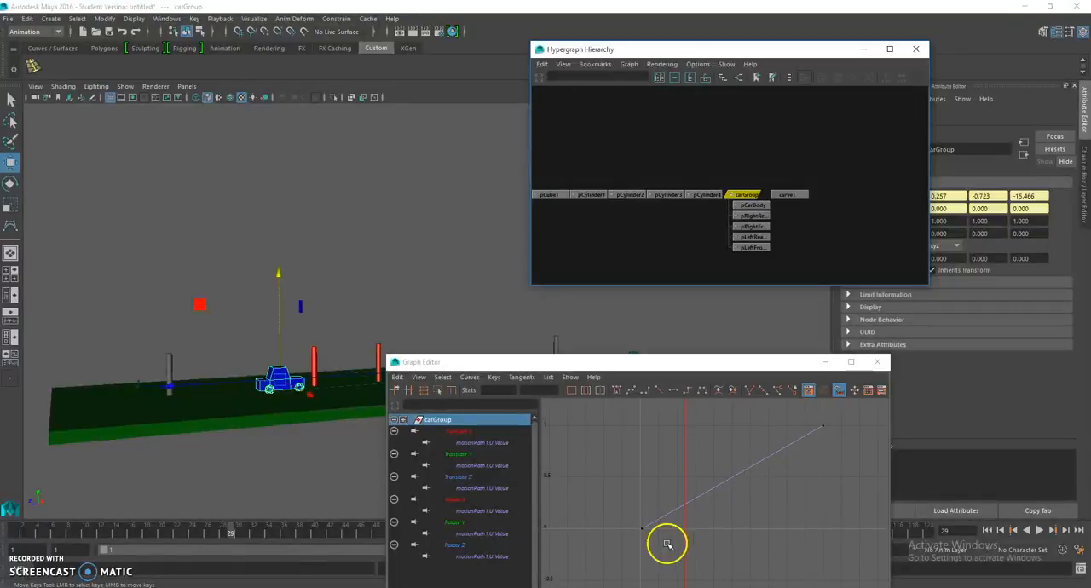
Step: Rearrange the Graph Editor and Hypergraph windows to uncover the car, and show carGroup's motionPath1 attributes
left_click_drag(607, 364, 492, 415)
left_click_drag(688, 372, 655, 371, "alt")
left_click_drag(809, 51, 662, 38)
left_click(921, 122)
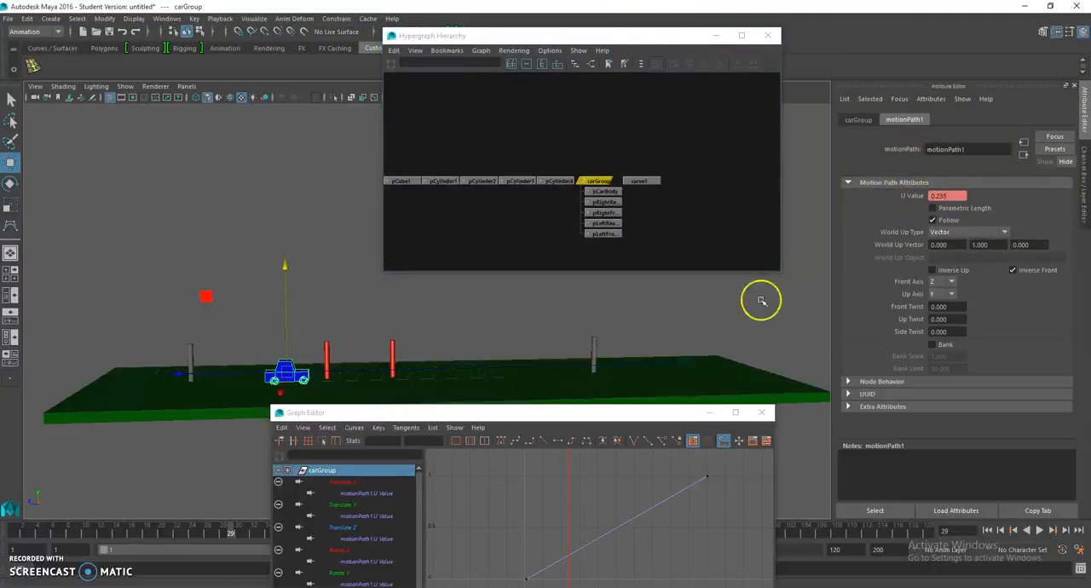
Step: Move the Graph Editor off the timeline and check the motion path's U Value at frames 60 and 120
left_click_drag(621, 412, 598, 548)
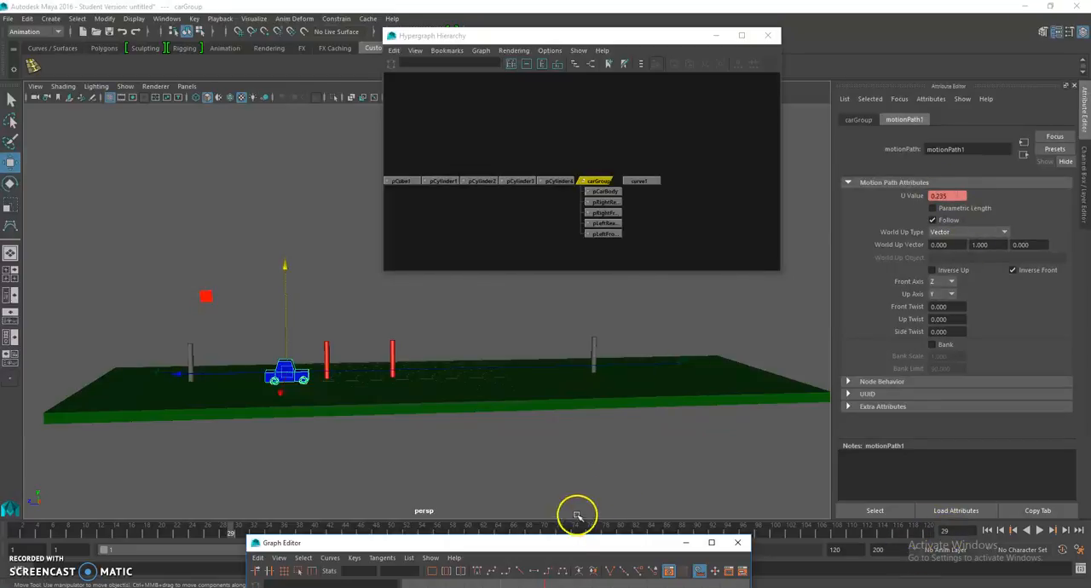
left_click_drag(571, 548, 592, 456)
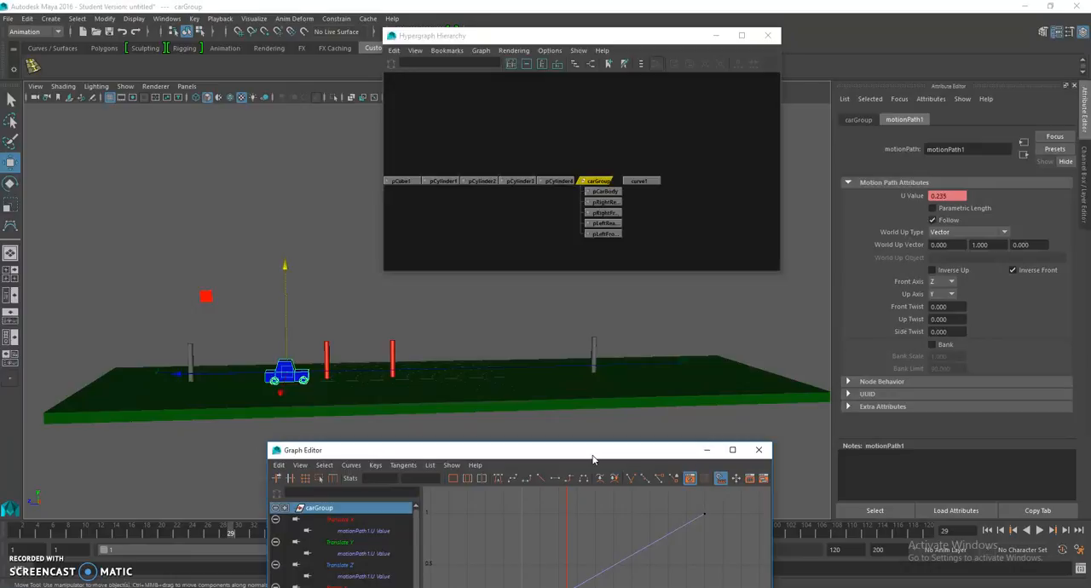
left_click_drag(545, 460, 532, 583)
left_click_drag(364, 542, 467, 544)
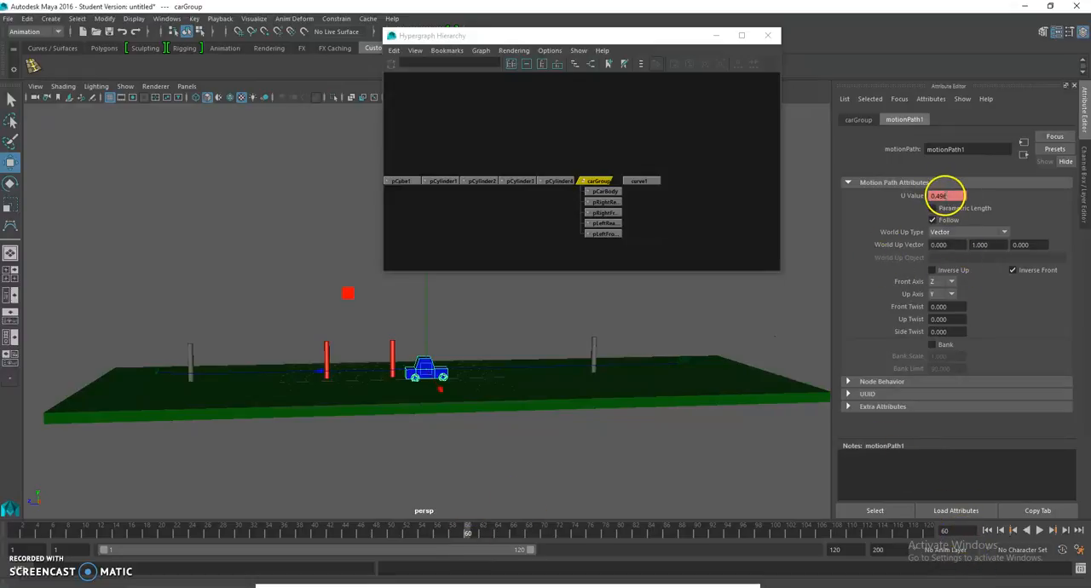
left_click(929, 534)
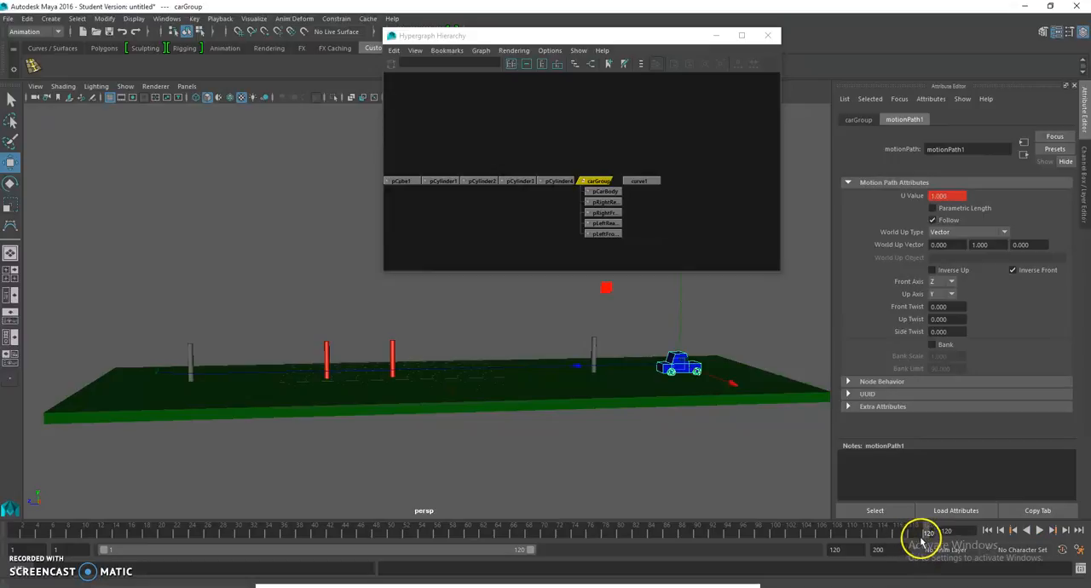
left_click_drag(924, 537, 470, 542)
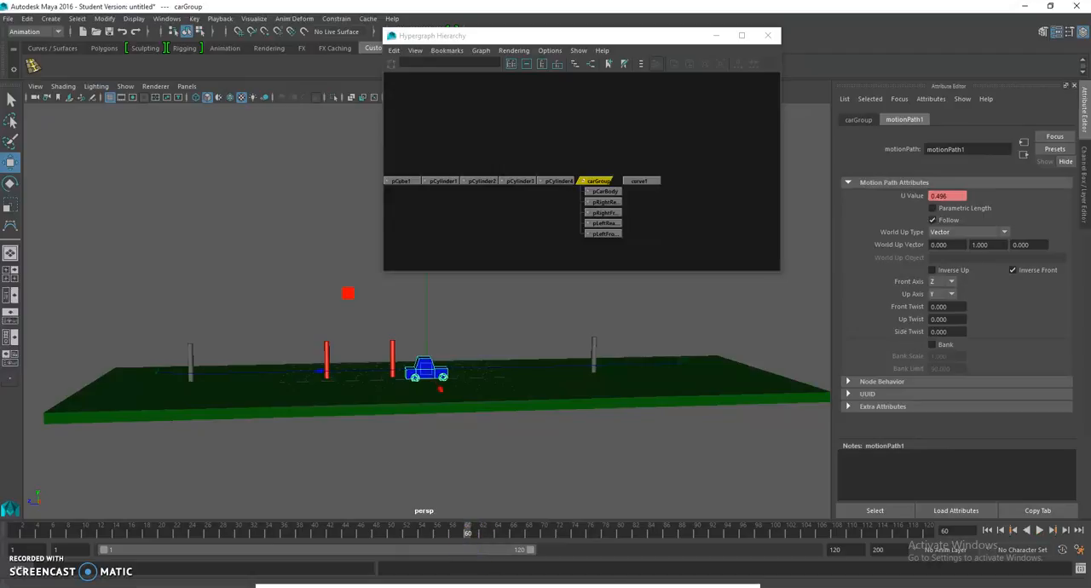
Step: Place the Graph Editor above the car's path so both are in view, and return to frame 1
left_click_drag(628, 583, 324, 156)
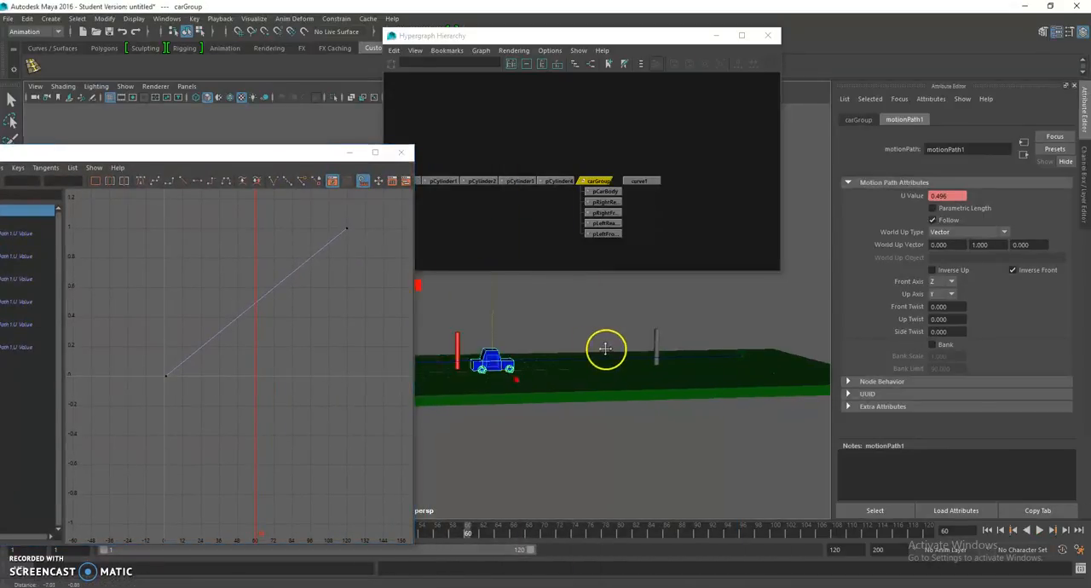
middle_click_drag(727, 356, 811, 353, "alt")
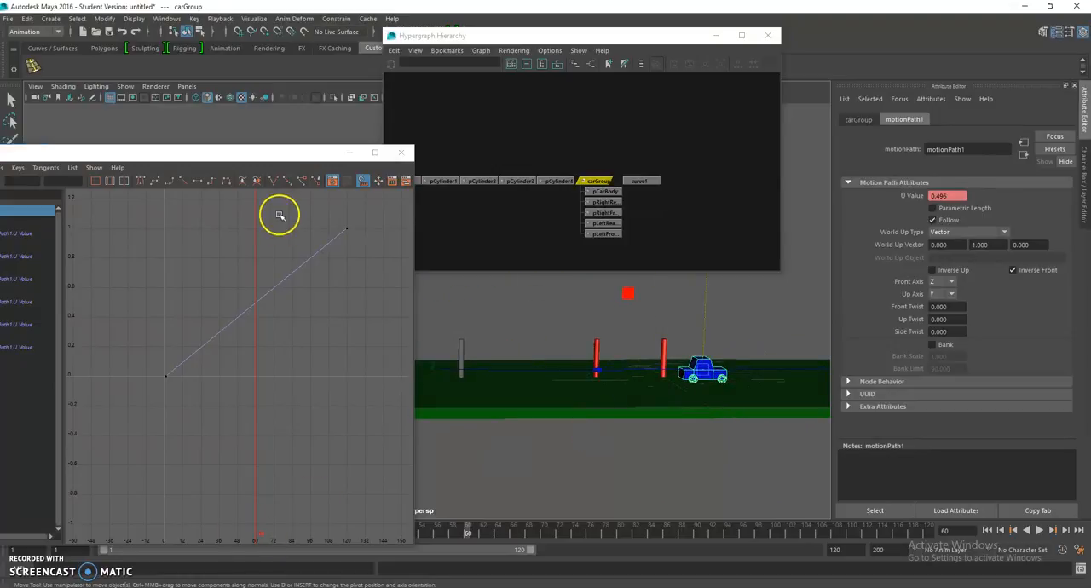
left_click_drag(281, 147, 300, 70)
left_click(34, 523)
middle_click_drag(506, 458, 440, 509, "alt")
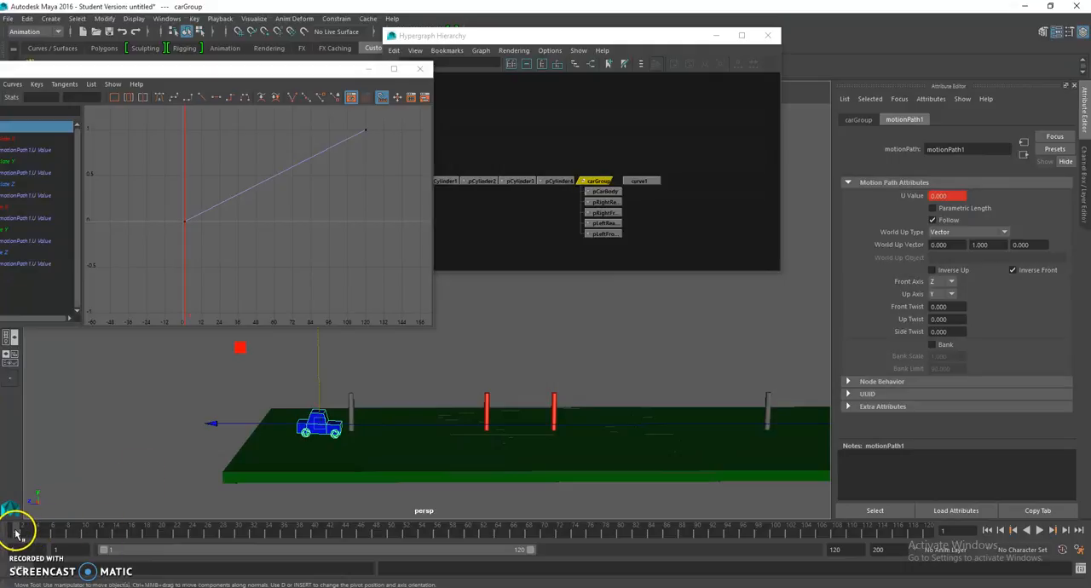
Step: Move to frame 32, just before the first red post, and set a key on the motion path's U Value
left_click_drag(17, 532, 253, 548)
left_click_drag(324, 517, 379, 450, "alt")
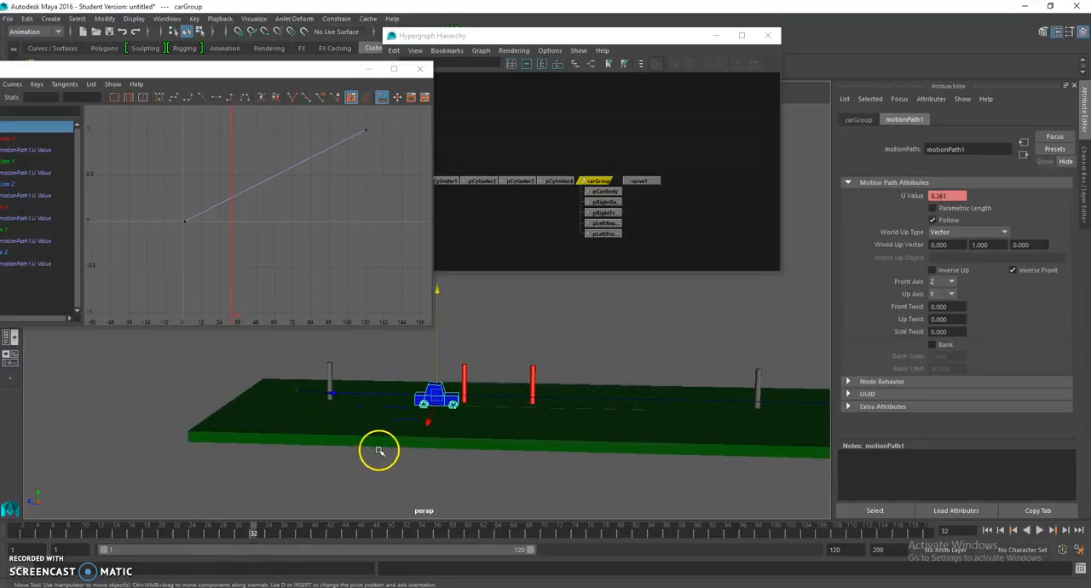
right_click(910, 198)
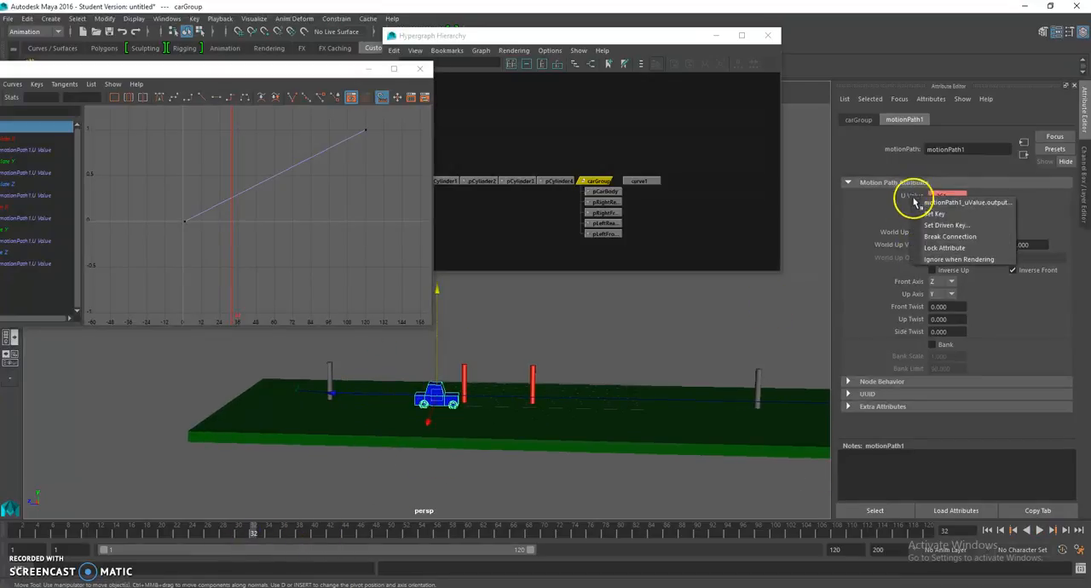
left_click(925, 214)
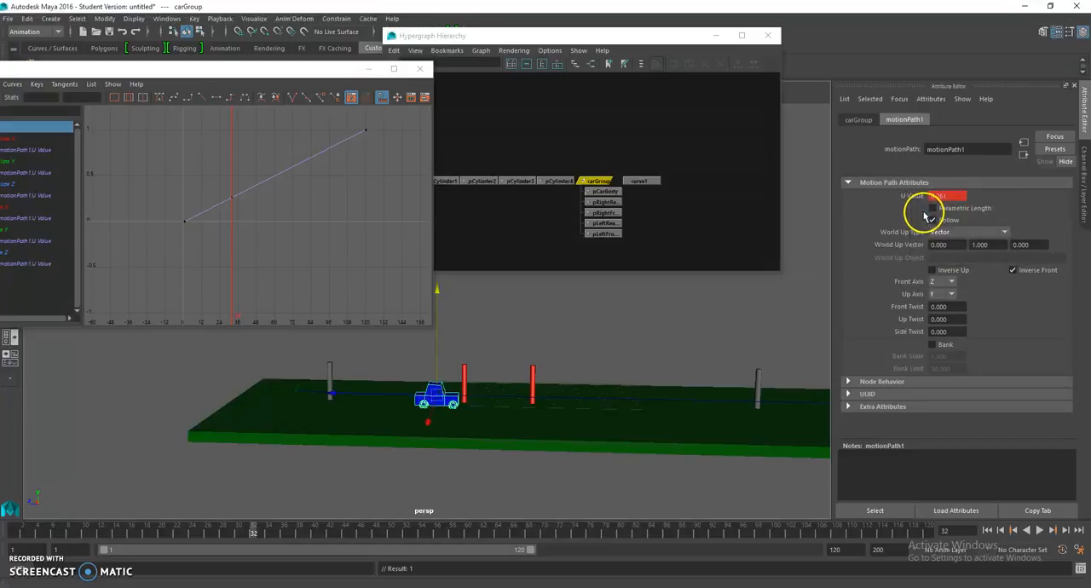
Step: Select the frame 32 key on the U Value curve and preview the animation from frame 1
scroll(263, 247, "up", 3)
left_click_drag(176, 160, 202, 184)
scroll(242, 202, "down", 3)
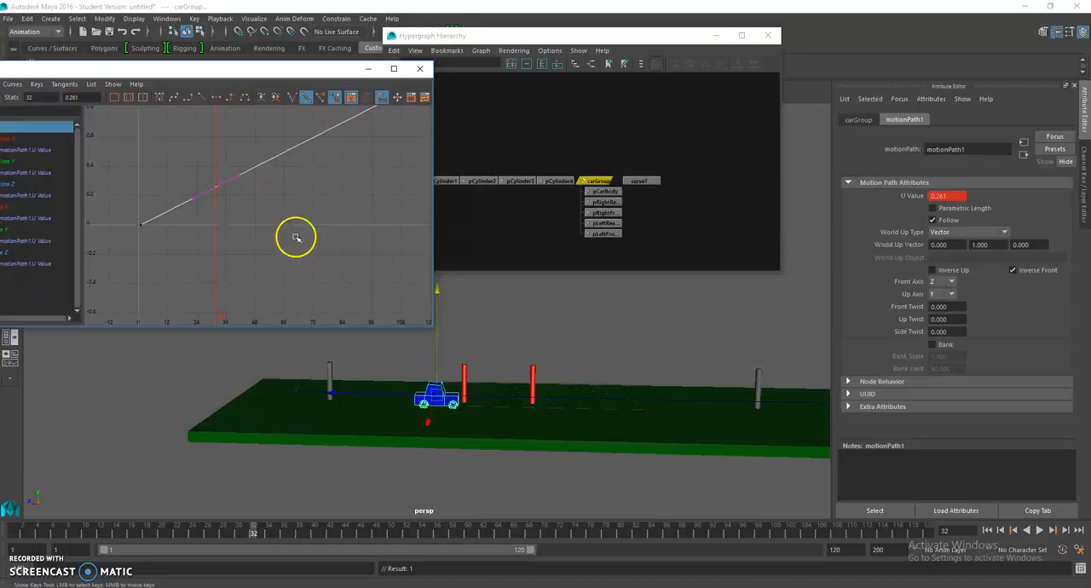
left_click_drag(53, 536, 13, 535)
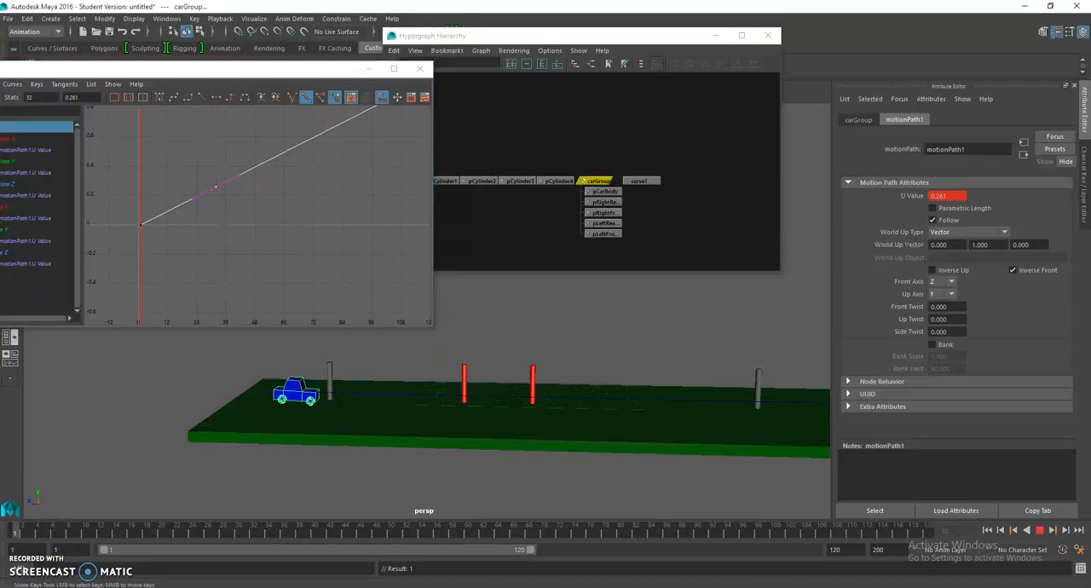
Step: Select all keys on the U Value curve and break their tangents
scroll(154, 229, "down", 3)
left_click_drag(182, 179, 349, 253)
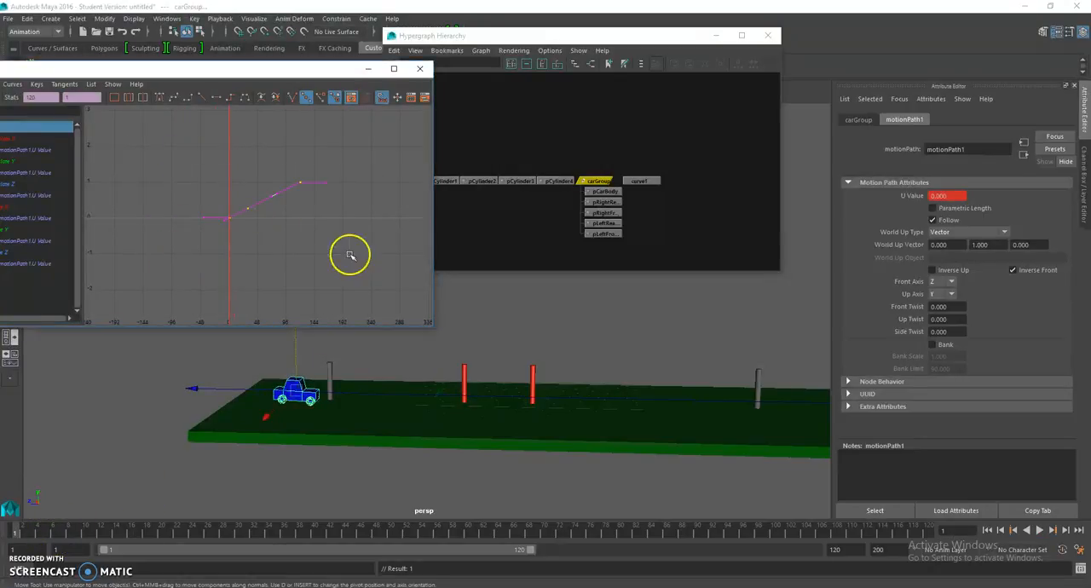
left_click(72, 86)
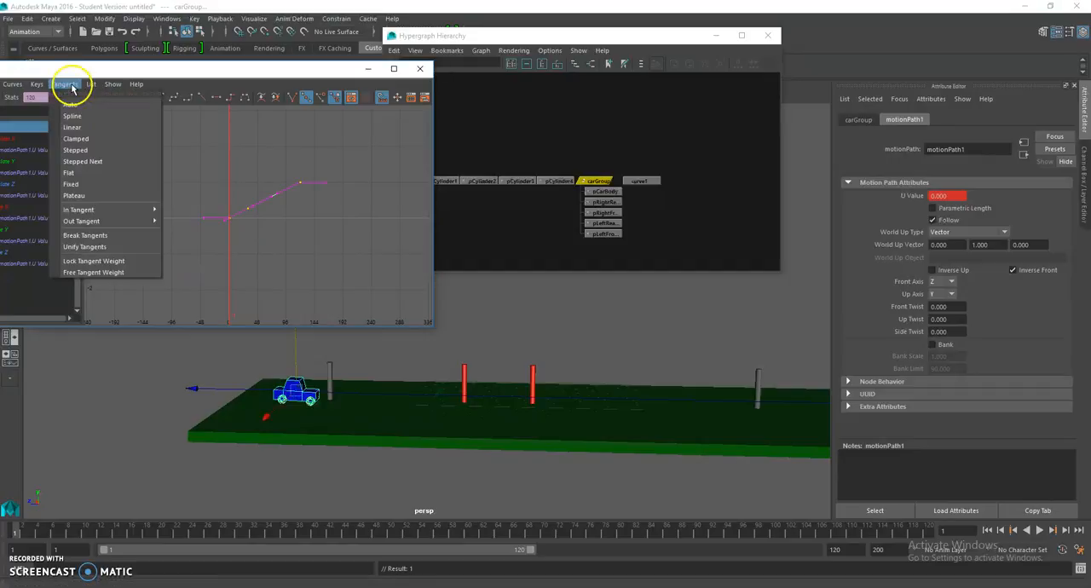
left_click(89, 234)
left_click(176, 244)
Step: Level the incoming tangent of the frame 32 key so the U Value curve flattens as it reaches that key
scroll(175, 244, "up", 4)
middle_click_drag(202, 227, 282, 254, "alt")
left_click_drag(245, 237, 289, 267)
left_click_drag(262, 218, 294, 240)
key("f")
middle_click_drag(300, 282, 293, 264)
left_click_drag(382, 229, 419, 256)
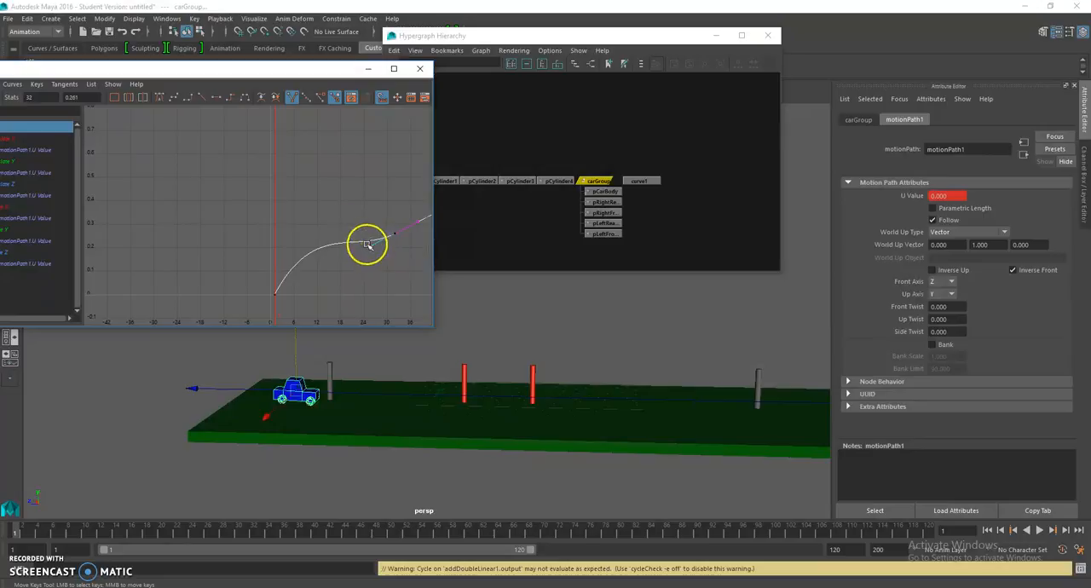
middle_click_drag(373, 246, 370, 242)
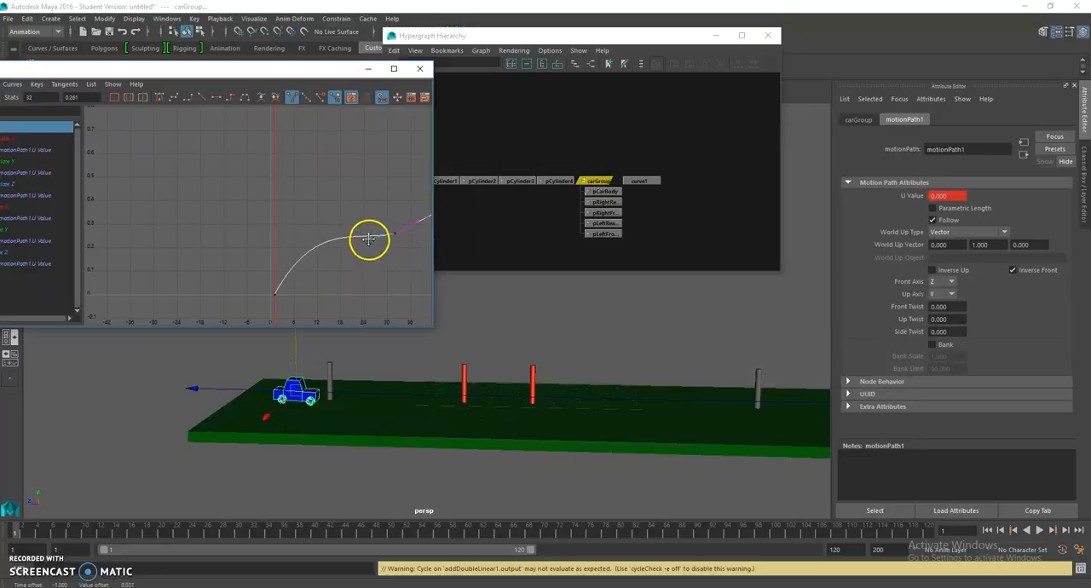
left_click(370, 259)
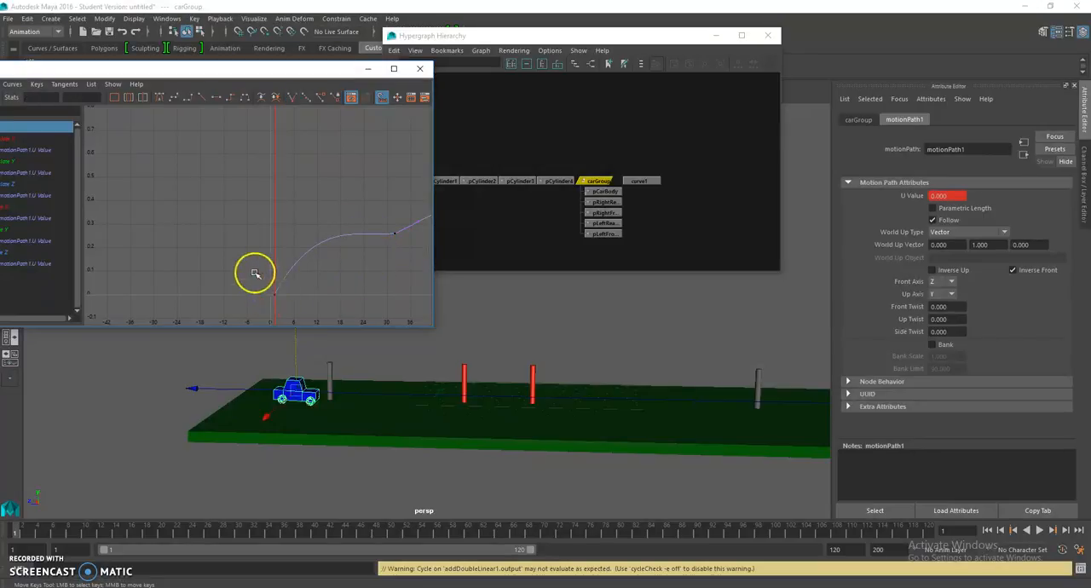
Step: Adjust the outgoing tangent of the frame 1 key on the U Value curve
left_click_drag(255, 273, 287, 306)
middle_click_drag(291, 271, 316, 282)
left_click(355, 273)
scroll(358, 274, "down", 3)
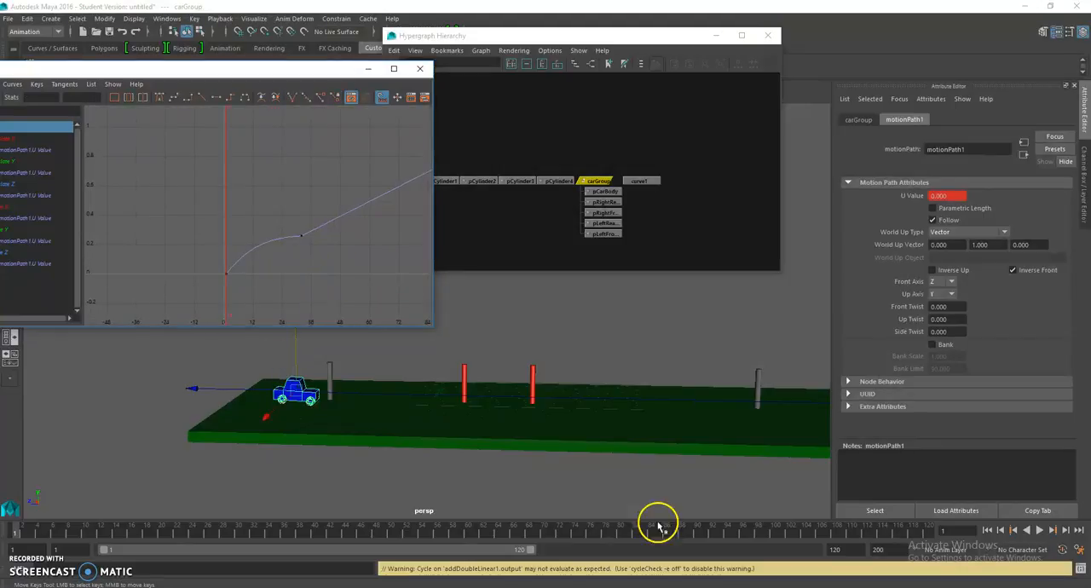
Step: Play the animation from frame 1 and replay it to check how the car slows before the first red post
left_click(1040, 531)
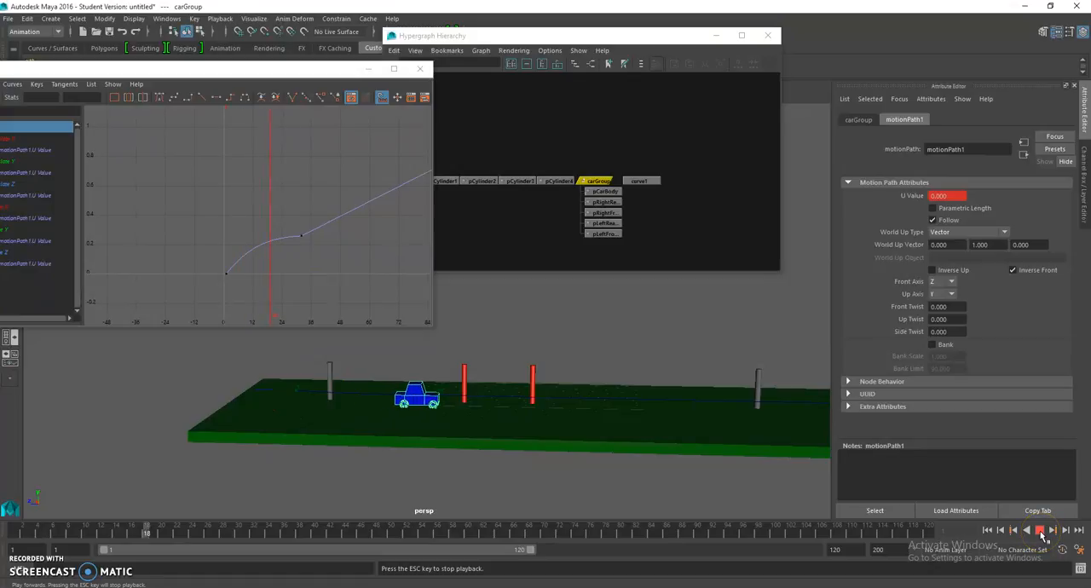
left_click(1040, 533)
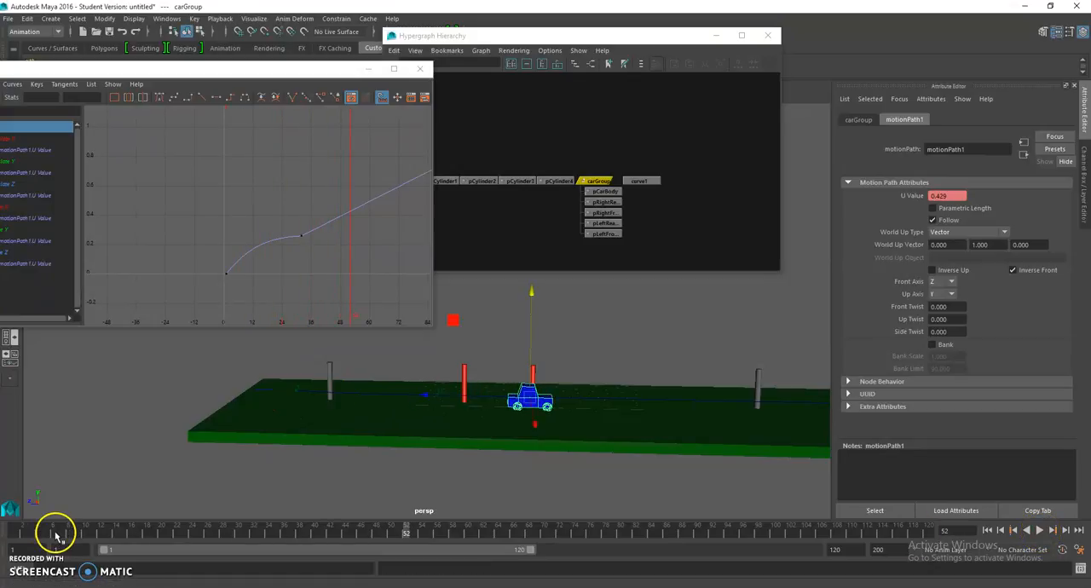
left_click_drag(53, 534, 12, 536)
left_click(1039, 530)
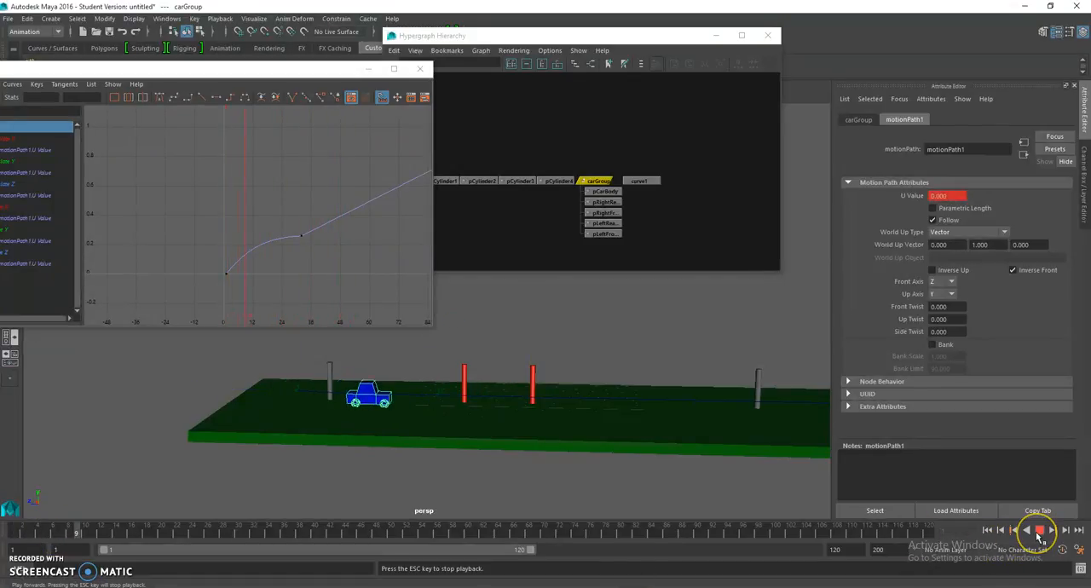
left_click(1039, 530)
Step: Move to frame 58, just past the second red post, and set a key on the motion path's U Value
mouse_move(267, 537)
left_mouse_down()
mouse_move(247, 535)
mouse_move(455, 543)
left_mouse_up()
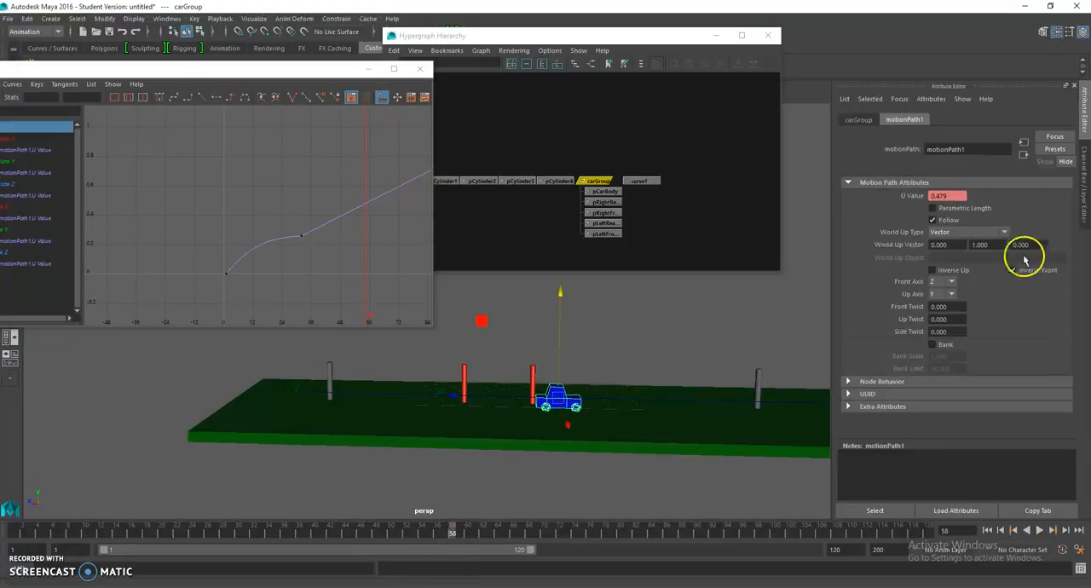
right_click(909, 198)
left_click(930, 214)
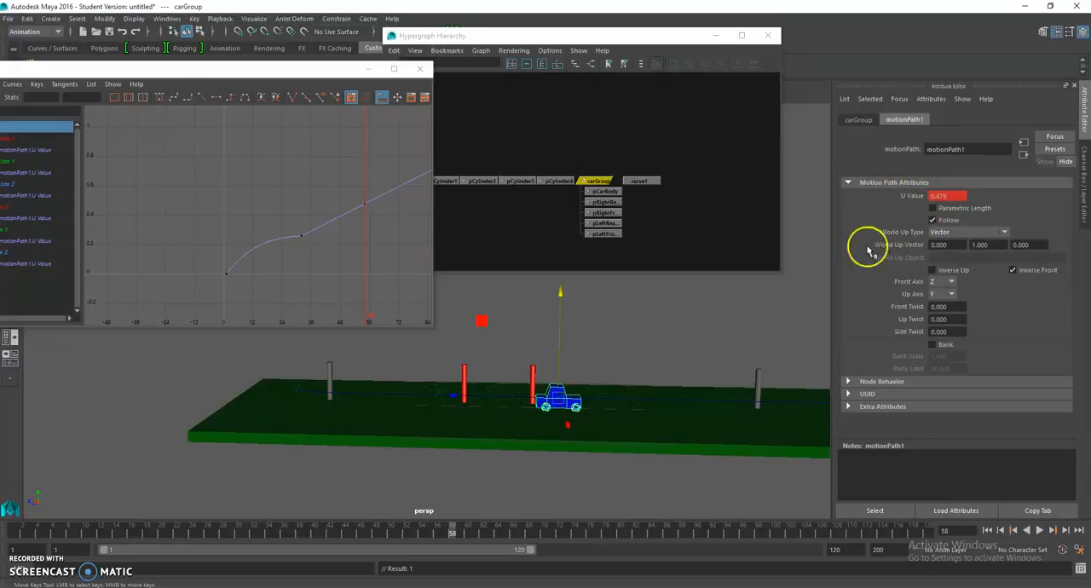
Step: Copy the frame 32 key's value and set the frame 58 key to 0.261 so the car holds its position
left_click_drag(285, 213, 308, 253)
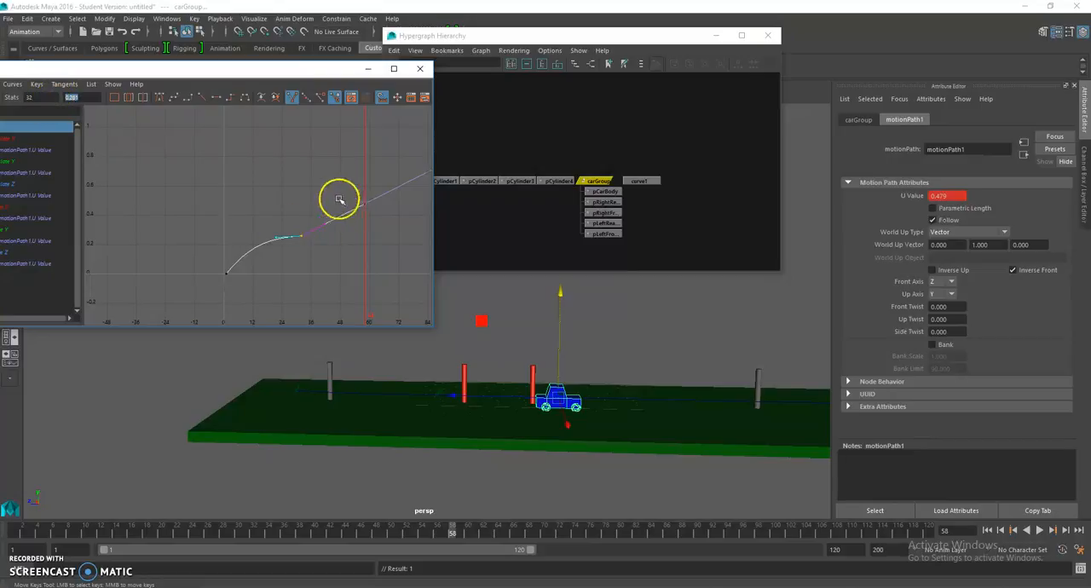
left_click_drag(342, 197, 377, 213)
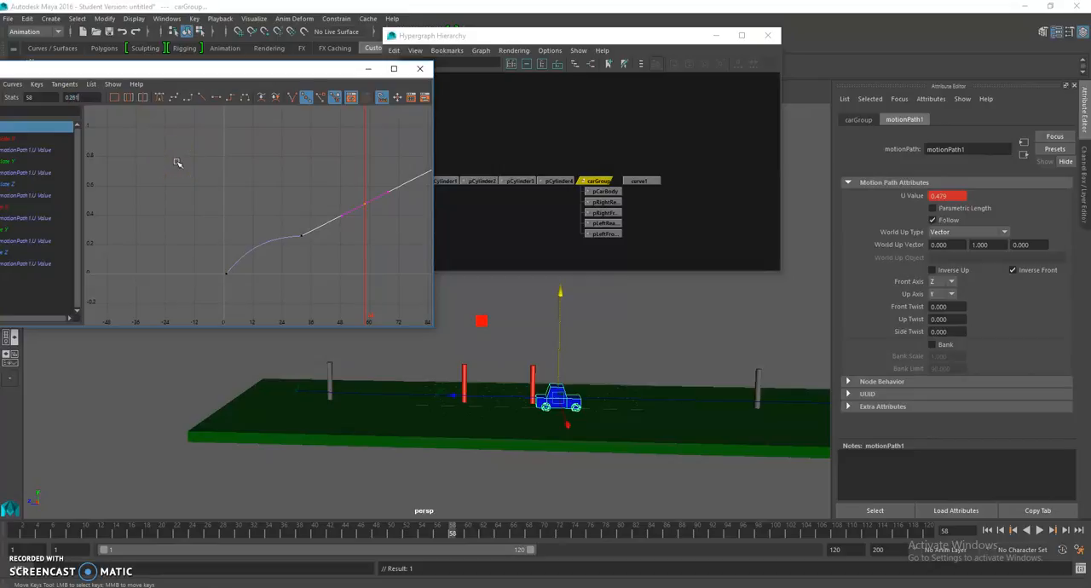
key("Return")
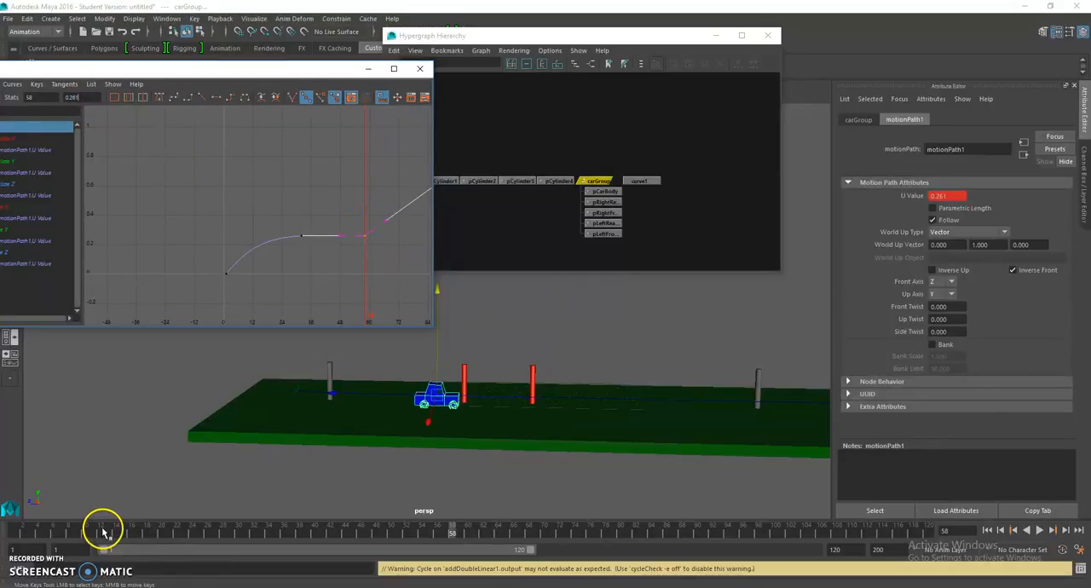
Step: Preview the car's pause from frame 1, bring the whole U Value curve into view, and scrub to frame 58
left_click(15, 533)
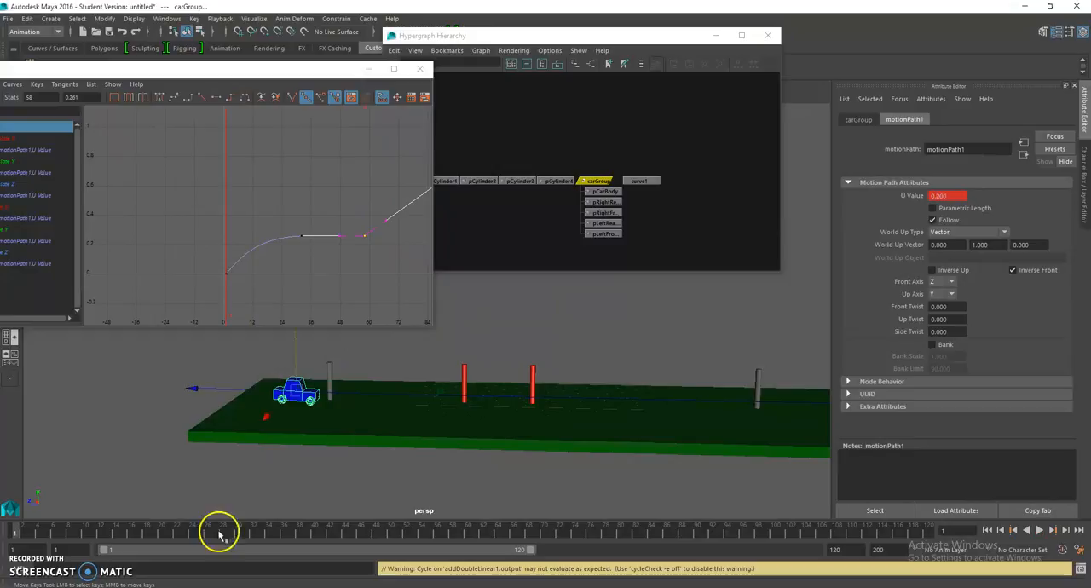
left_click(1038, 529)
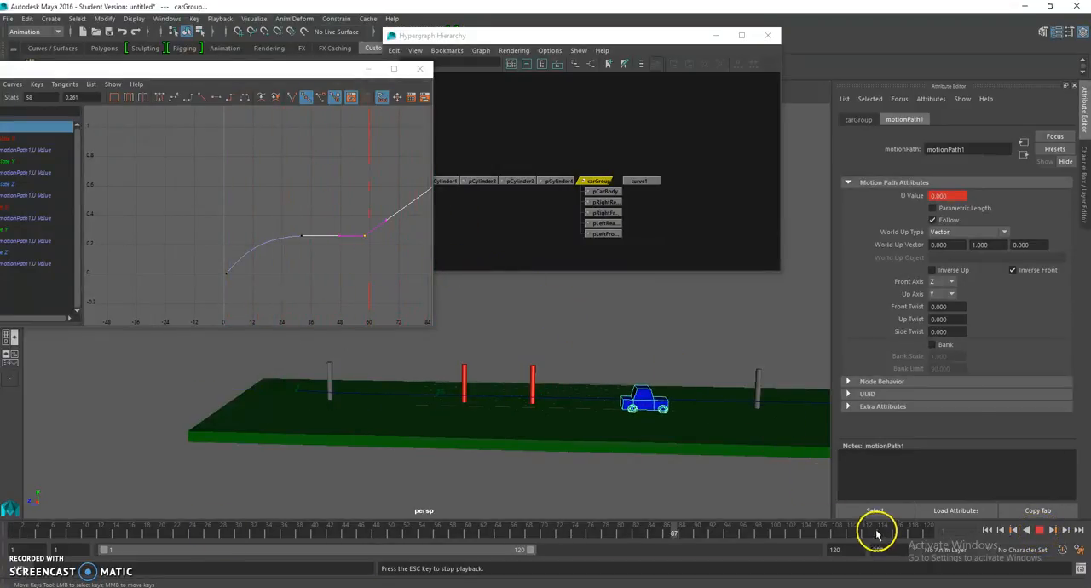
left_click(1042, 530)
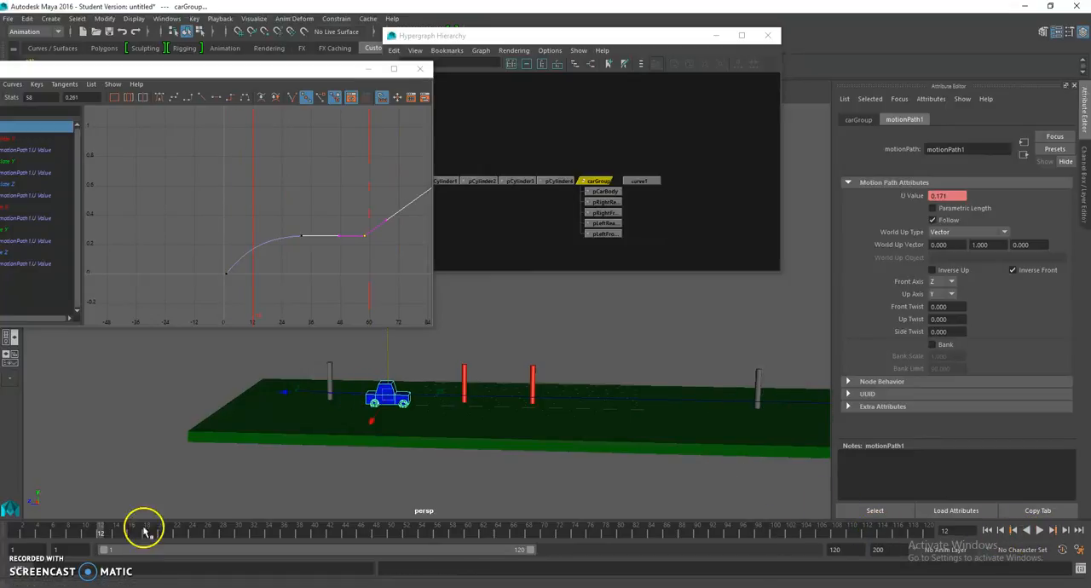
left_click(103, 533)
left_click(338, 259)
middle_click_drag(337, 255, 220, 277, "alt")
left_click_drag(105, 532, 452, 539)
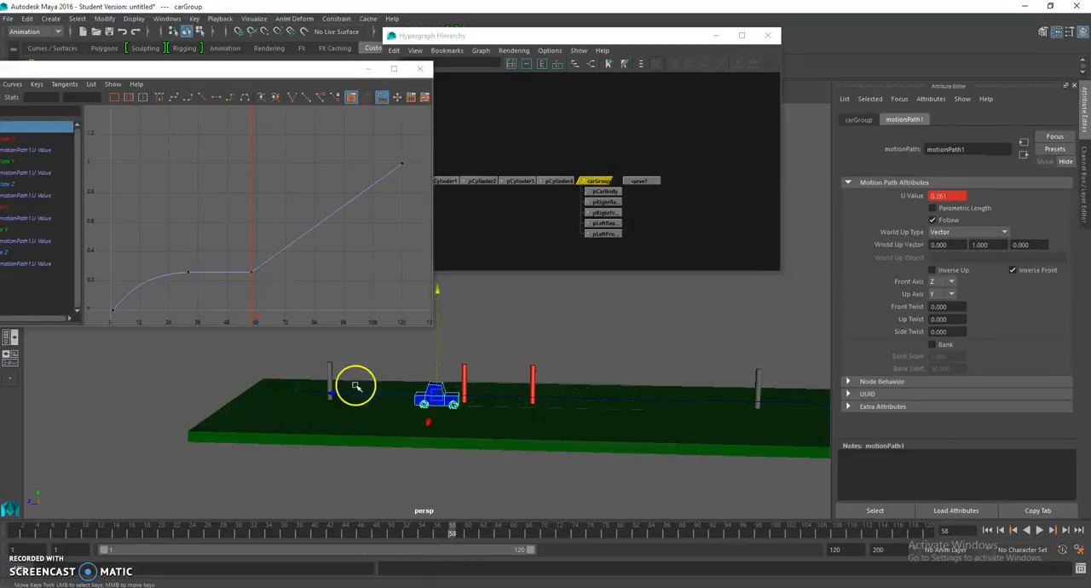
Step: Flatten the incoming tangent of the frame 120 key so the car eases to a stop at the end
left_click(268, 279)
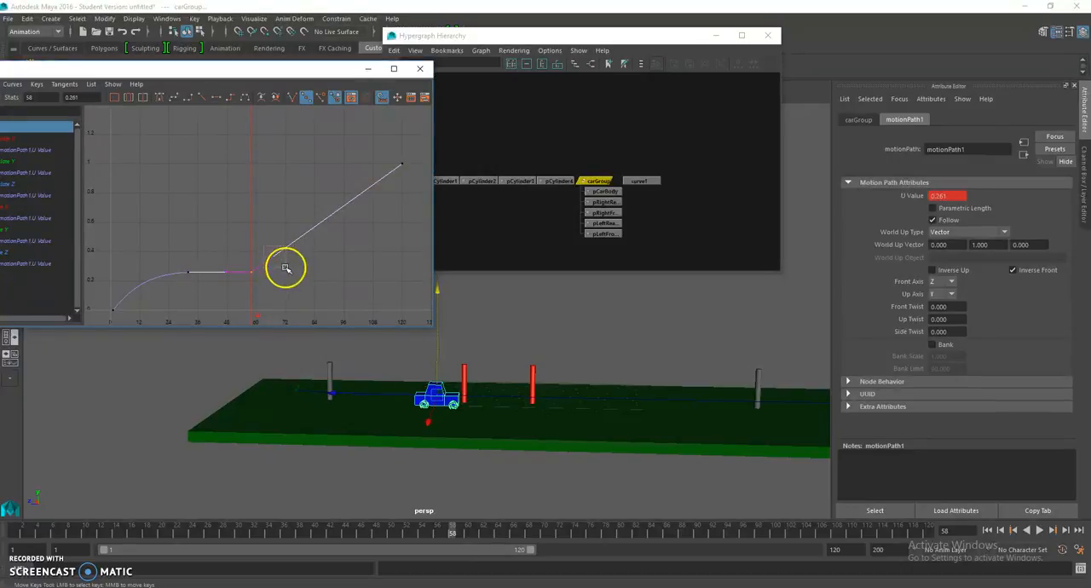
left_click(402, 163)
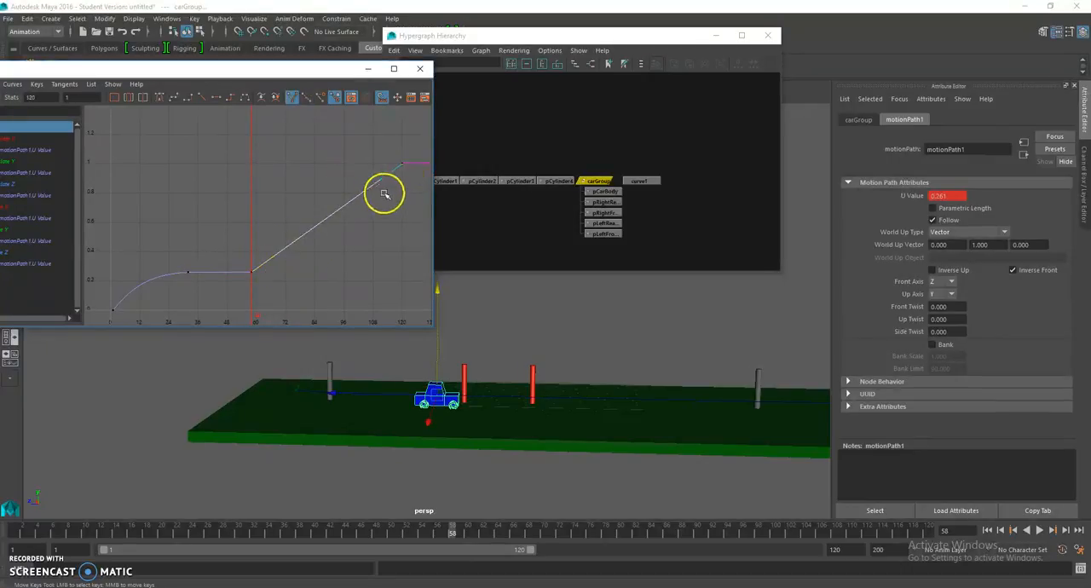
left_click_drag(377, 177, 367, 161)
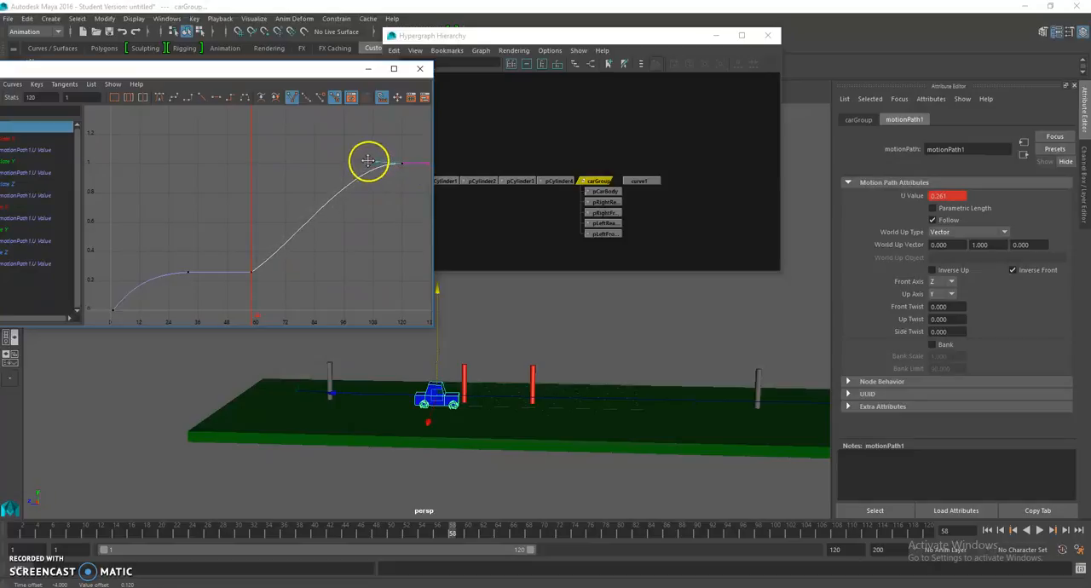
middle_click_drag(366, 216, 357, 221, "alt")
Step: Try to steepen the outgoing tangent of the frame 58 key while keeping its incoming side level
left_click_drag(257, 290, 258, 291)
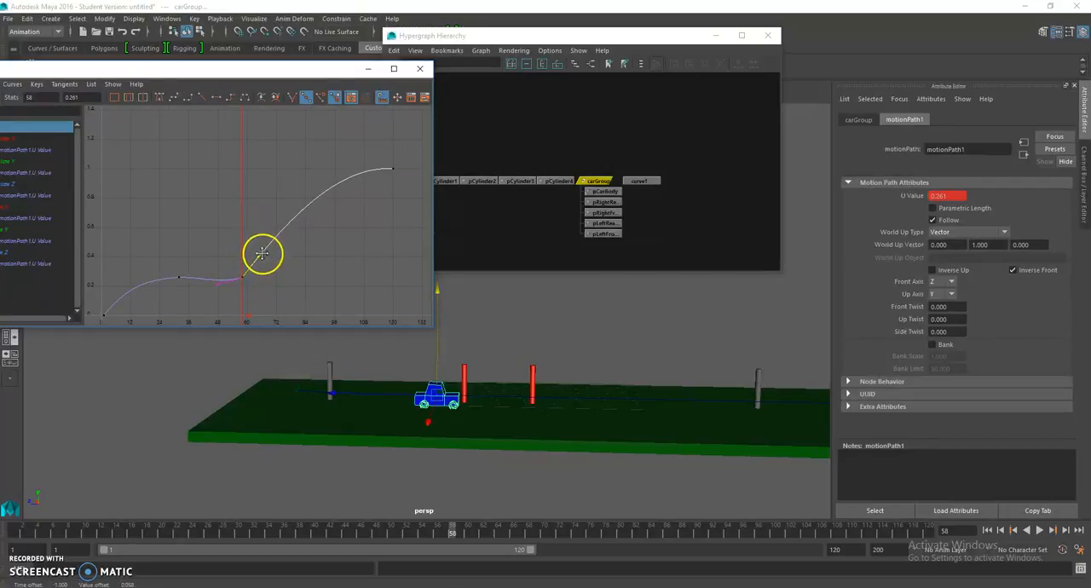
left_click_drag(222, 294, 218, 278)
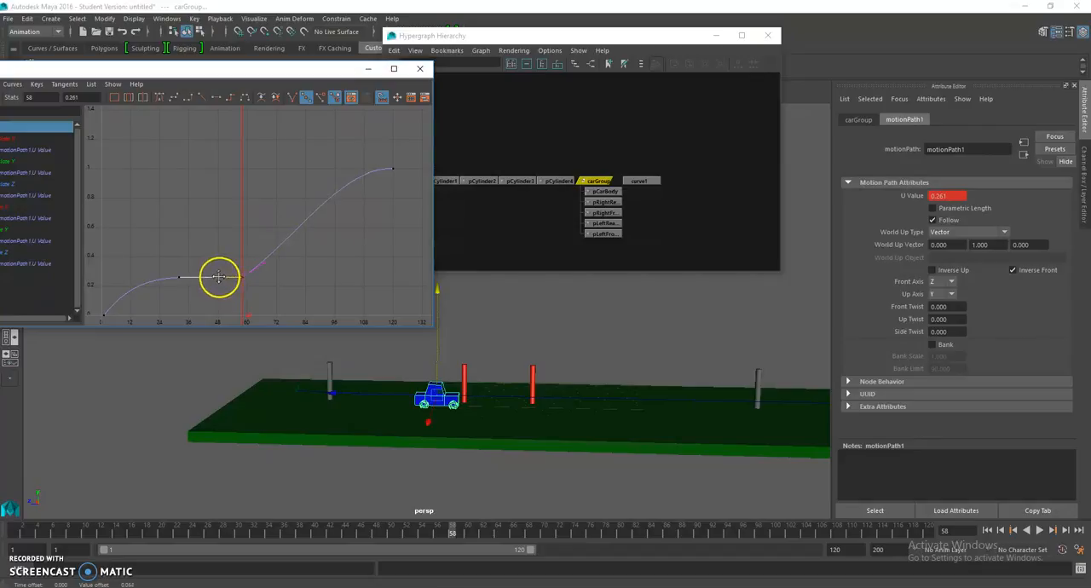
left_click_drag(197, 227, 294, 297)
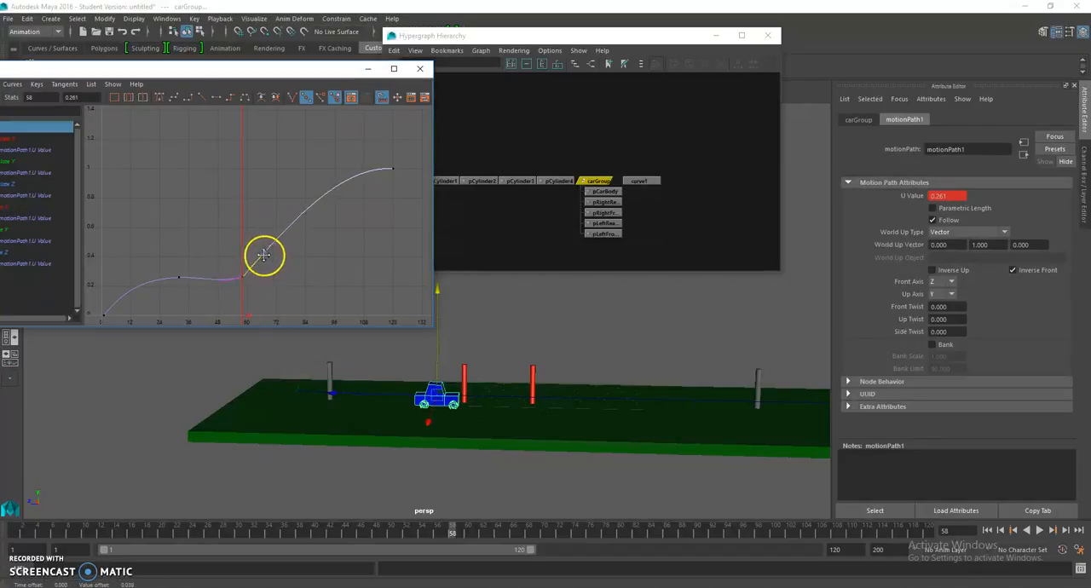
left_click(204, 259)
Step: Select every key on the U Value curve, including the frame 58 key, and break the tangents
scroll(211, 260, "down", 3)
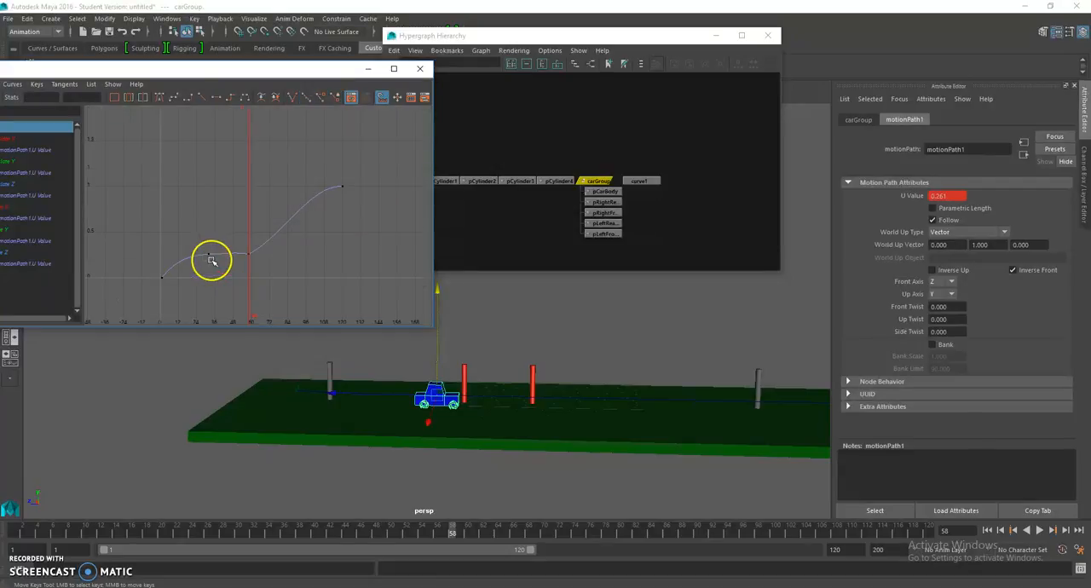
left_click_drag(146, 196, 397, 309)
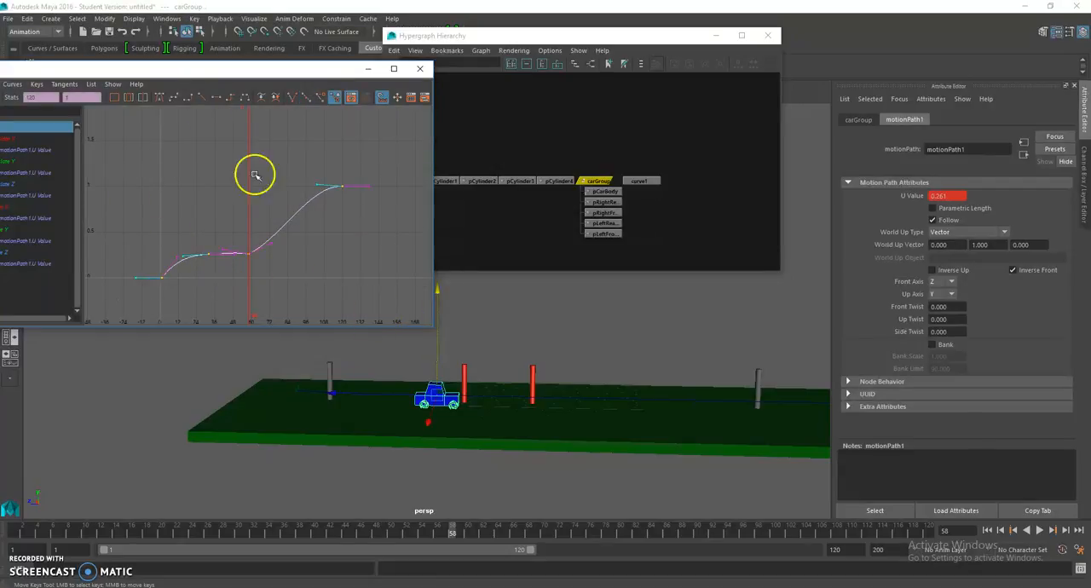
left_click(64, 84)
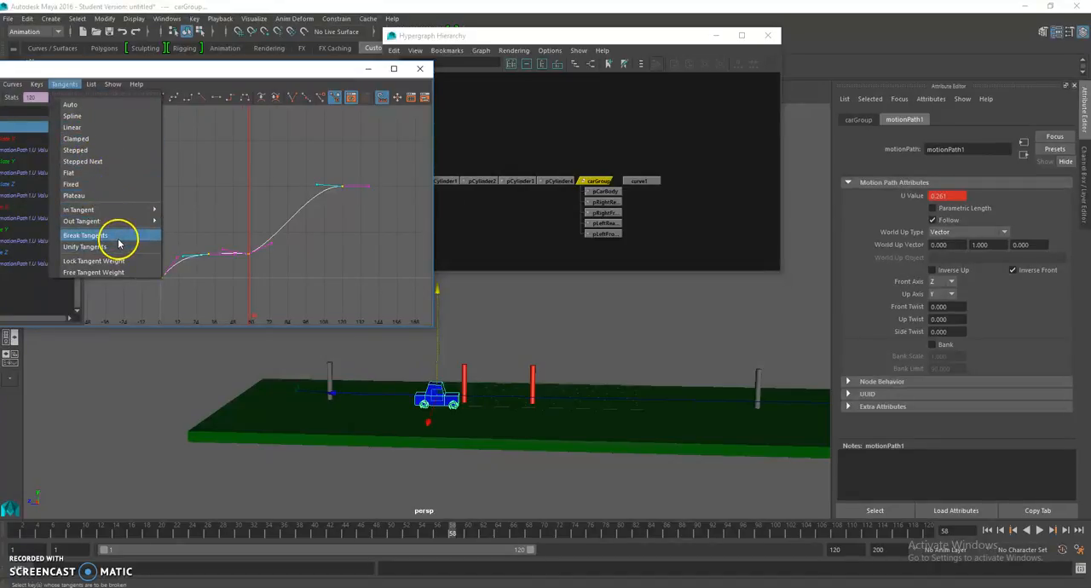
left_click(85, 235)
Step: Level the incoming tangent of the frame 58 key so the curve stays flat between frames 32 and 58
mouse_move(290, 287)
right_mouse_down("alt")
mouse_move(327, 298)
mouse_move(307, 285)
right_mouse_up("alt")
middle_click_drag(308, 285, 338, 254, "alt")
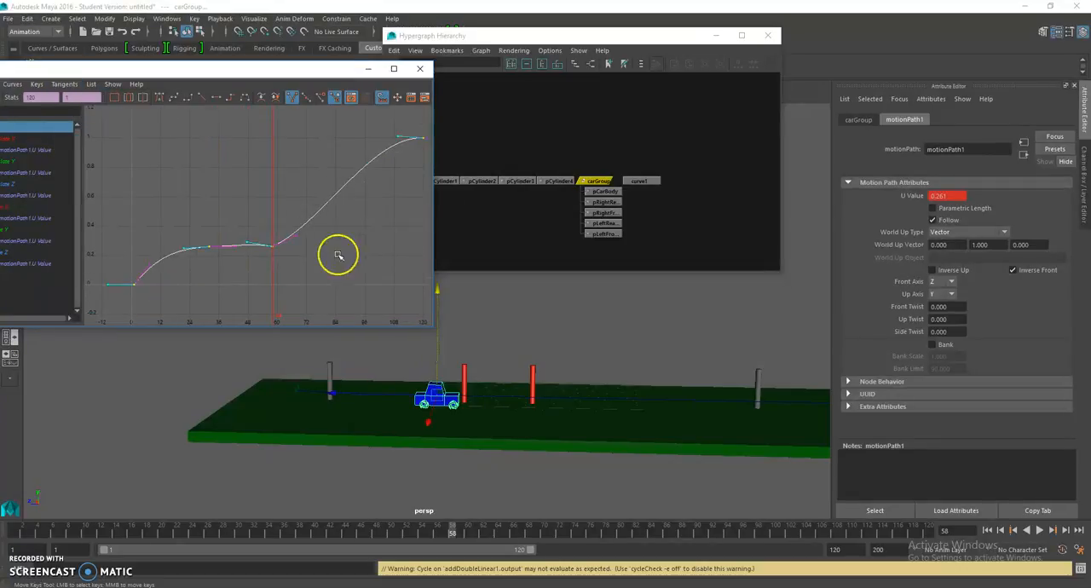
left_click(246, 244)
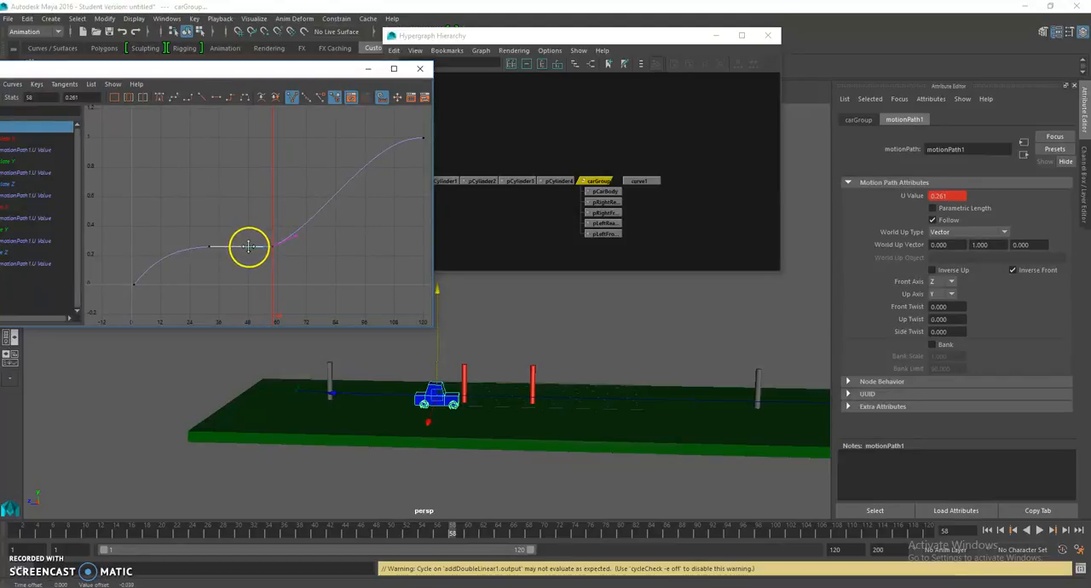
left_click_drag(293, 232, 297, 234)
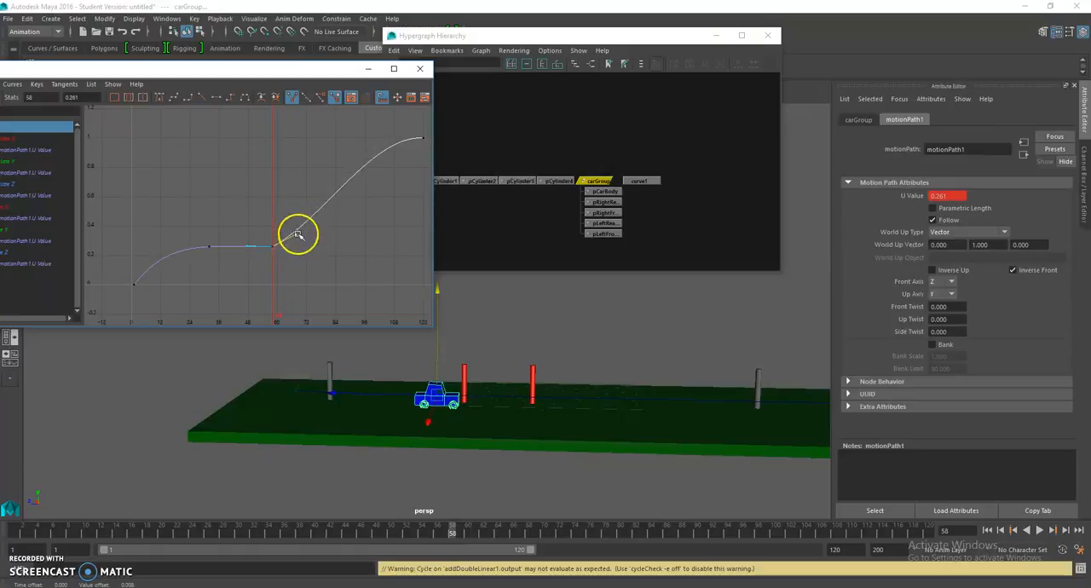
scroll(221, 271, "up", 3)
left_click(239, 277)
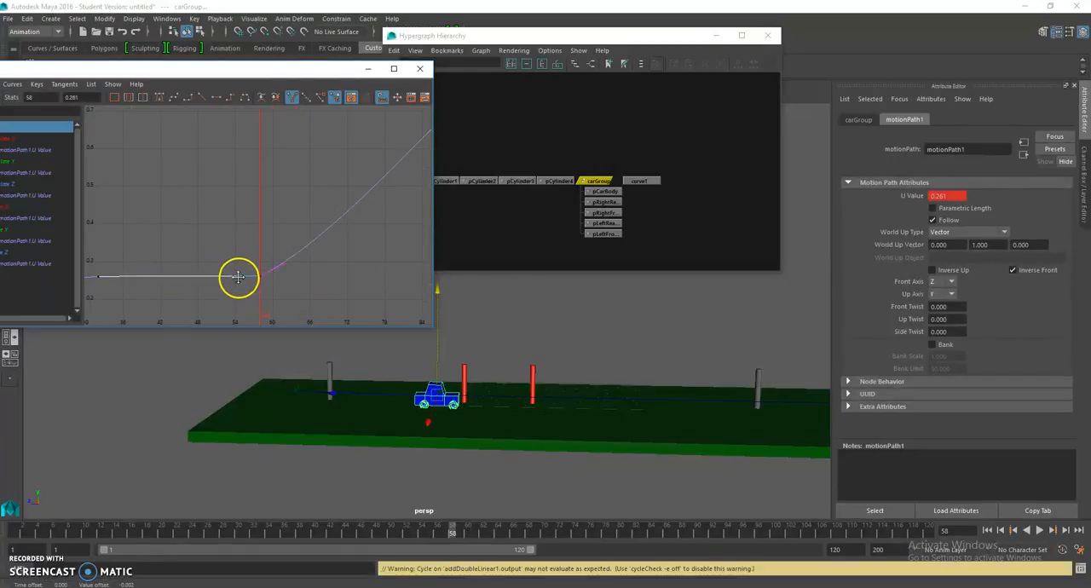
Step: Steepen the outgoing tangent of the frame 58 key so the car accelerates quickly after its pause
left_click(283, 263)
middle_click_drag(282, 260, 277, 253)
scroll(281, 238, "down", 3)
middle_click_drag(341, 202, 309, 261, "alt")
scroll(262, 244, "down", 2)
key("ctrl+z")
key("ctrl+z")
left_click(298, 241)
scroll(296, 242, "down", 3)
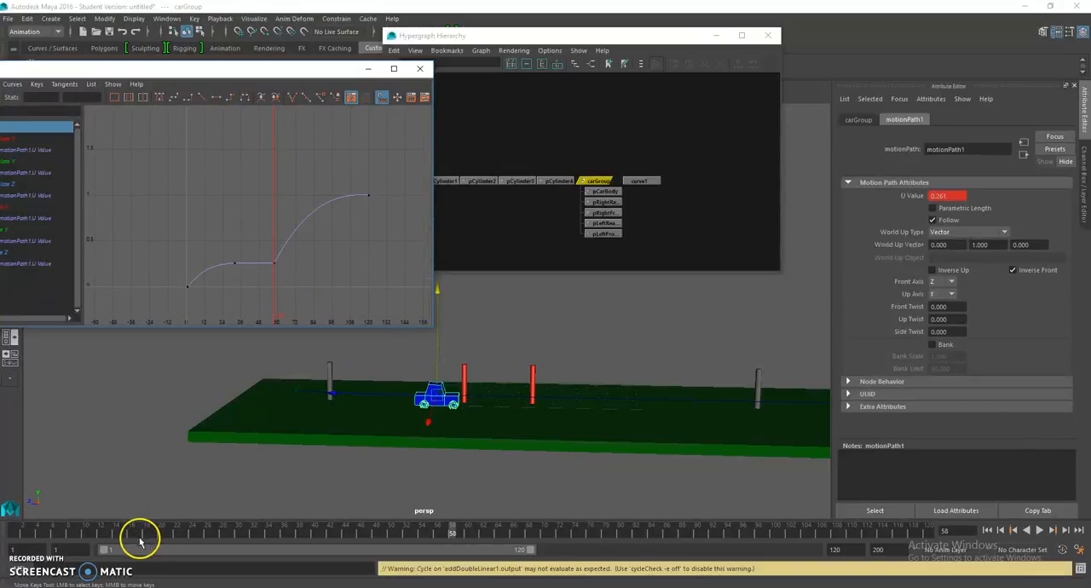
Step: Play the reshaped animation from frame 1 and scrub to frame 81, where the car reaches the last grey post
left_click_drag(93, 528, 13, 530)
left_click(1039, 529)
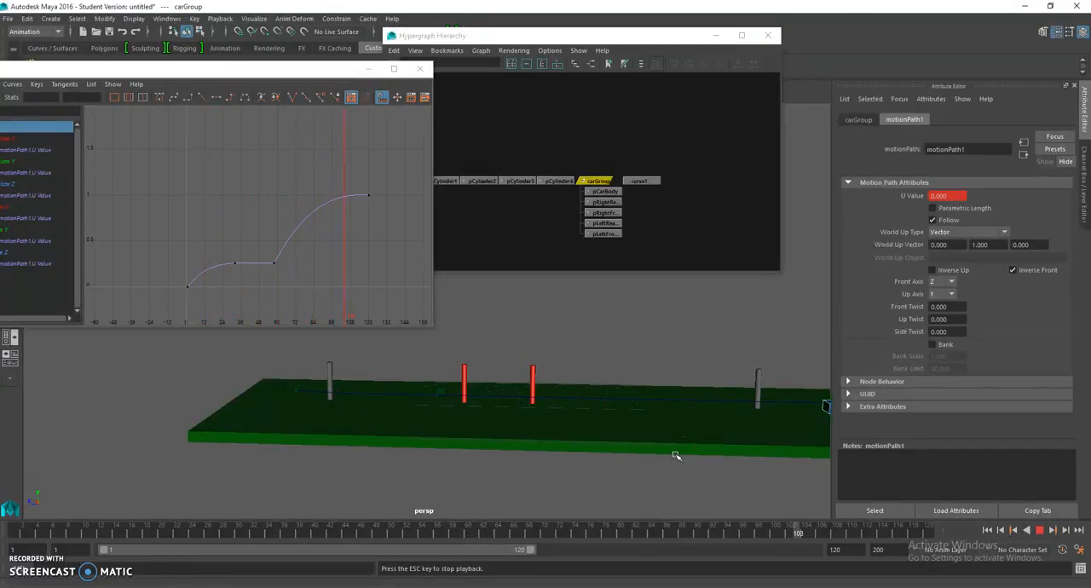
left_click(1039, 529)
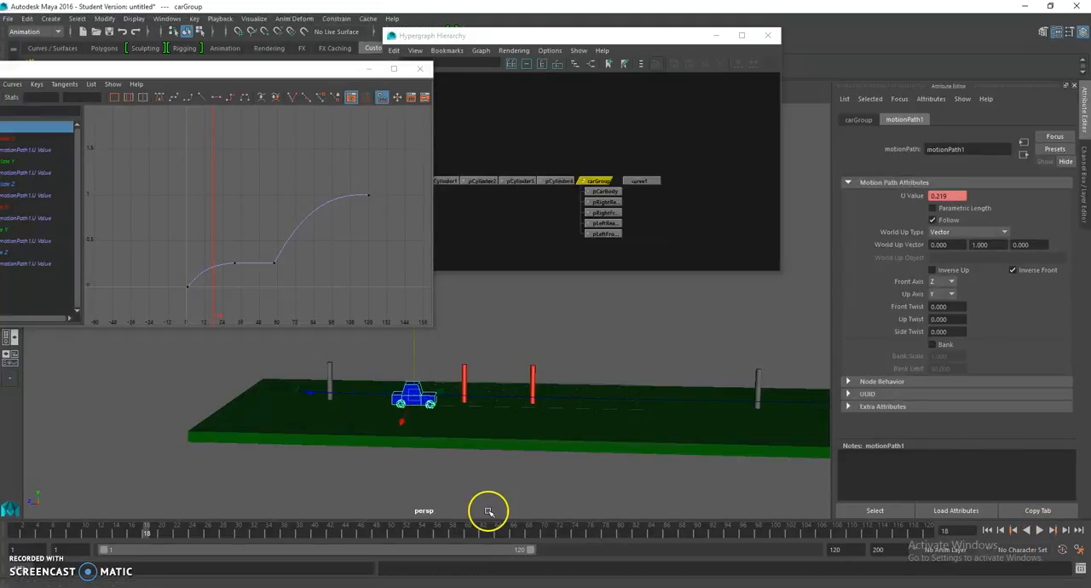
left_click_drag(546, 534, 626, 543)
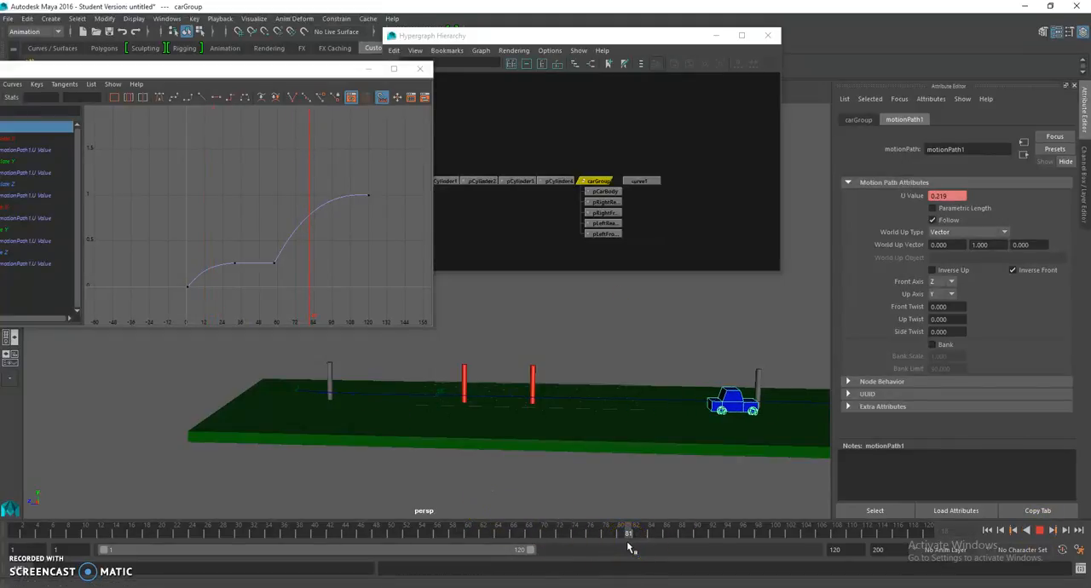
left_click(388, 353)
Step: Move the last key of the U Value curve to frame 81
left_click_drag(383, 189, 353, 206)
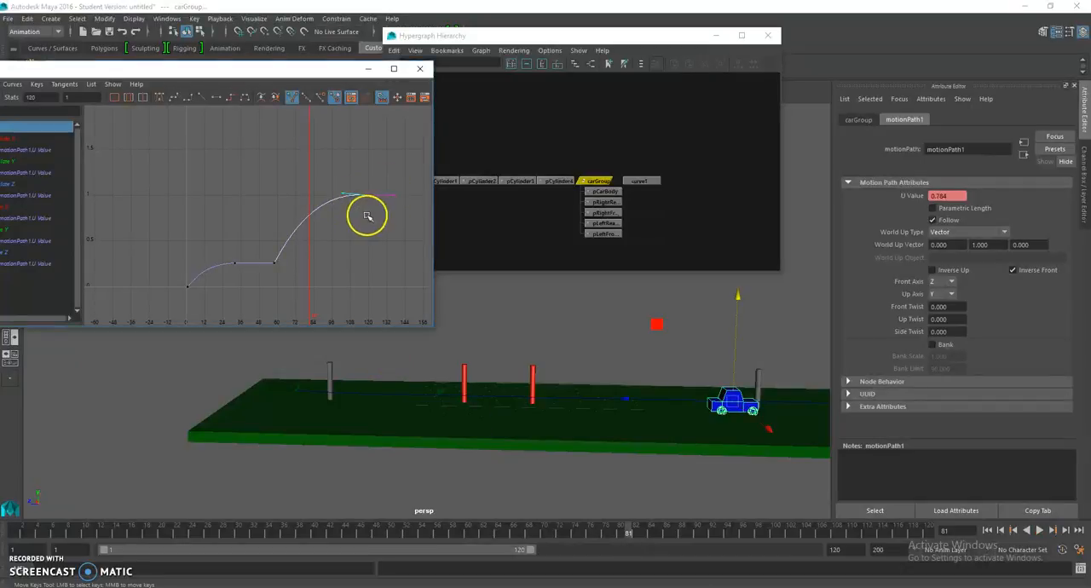
left_click_drag(42, 100, 6, 100)
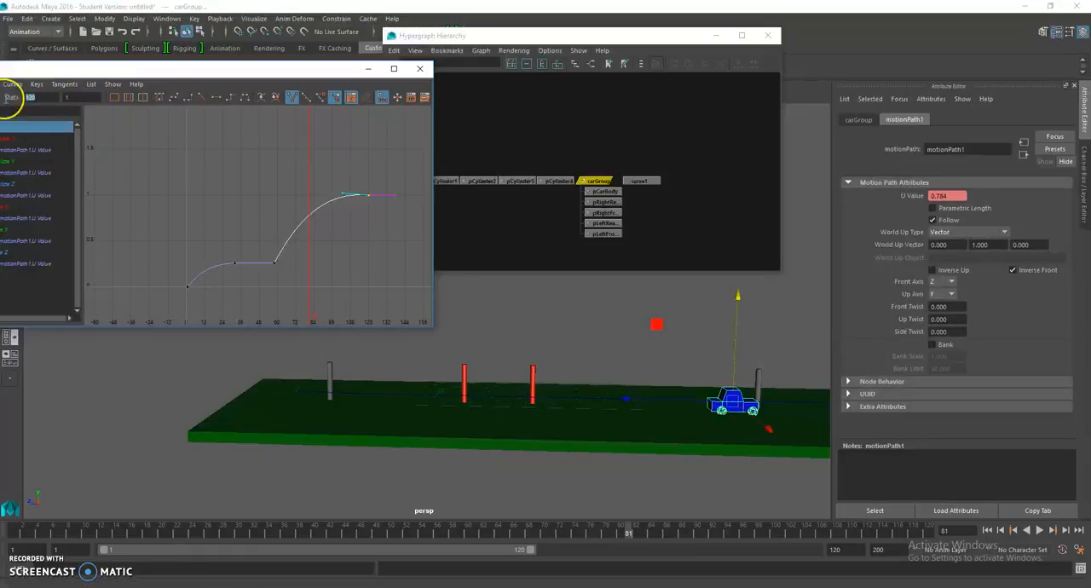
key("Return")
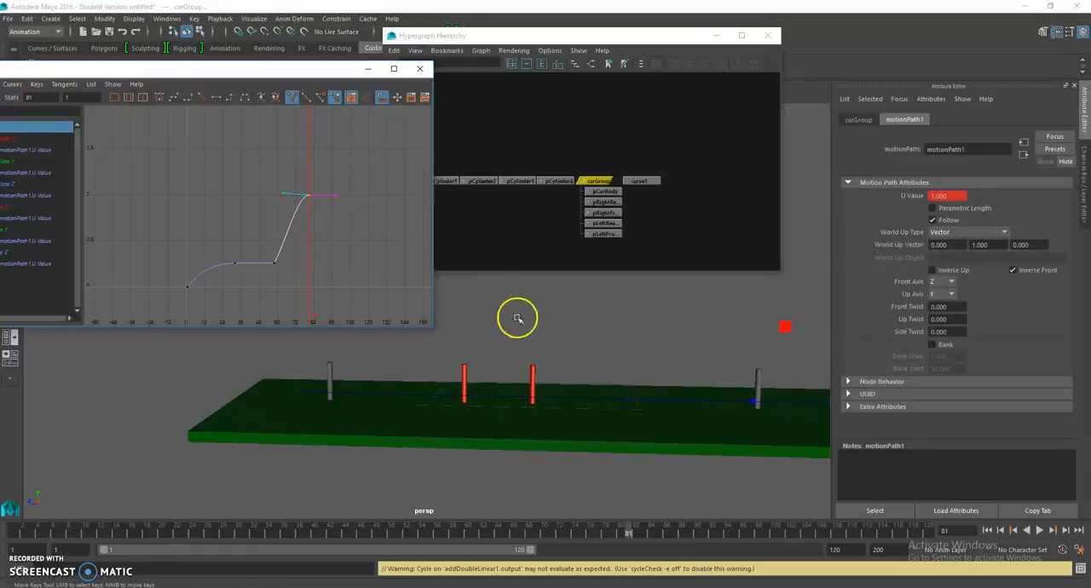
Step: Set the playback end to frame 81 and play the shortened animation
scroll(524, 317, "down", 3)
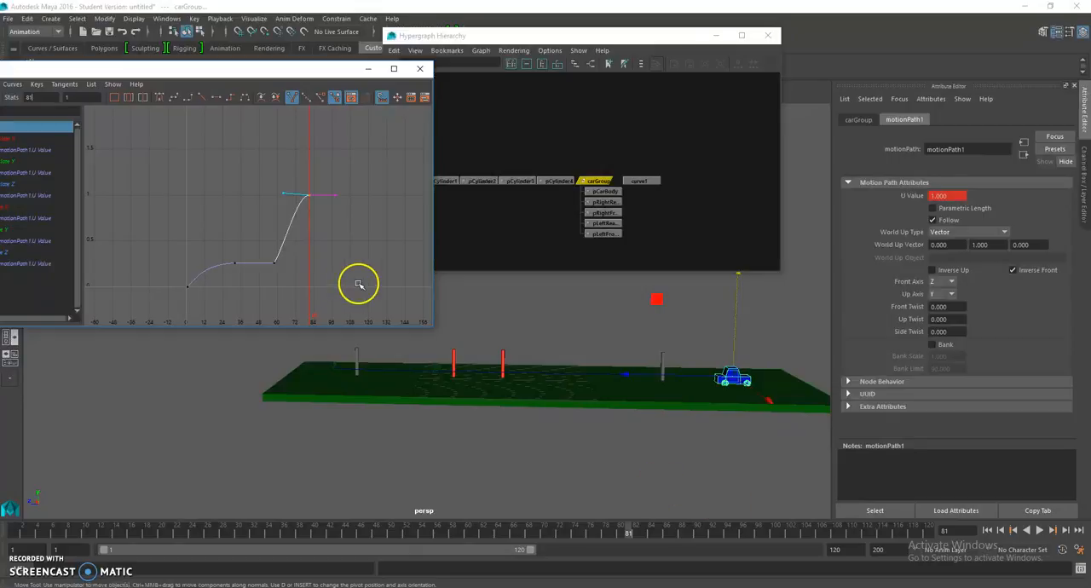
left_click(838, 550)
type("81")
key("Return")
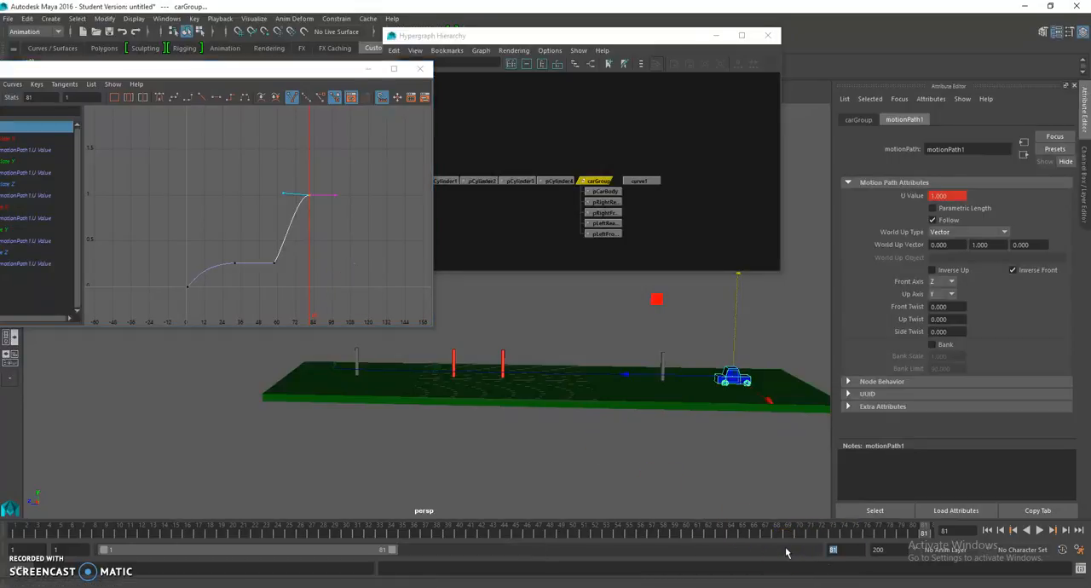
key("alt+v")
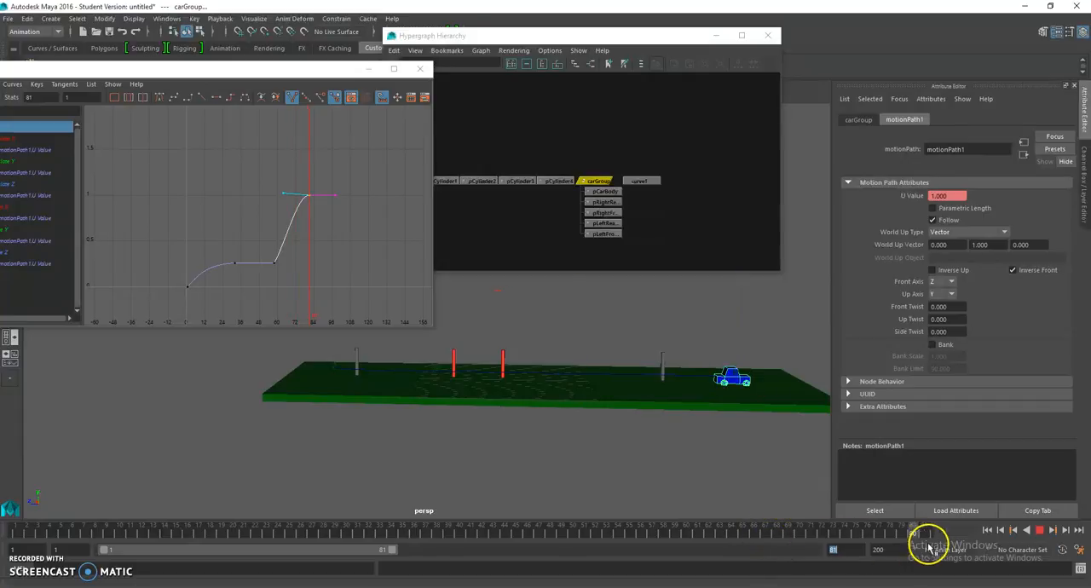
key("alt+v")
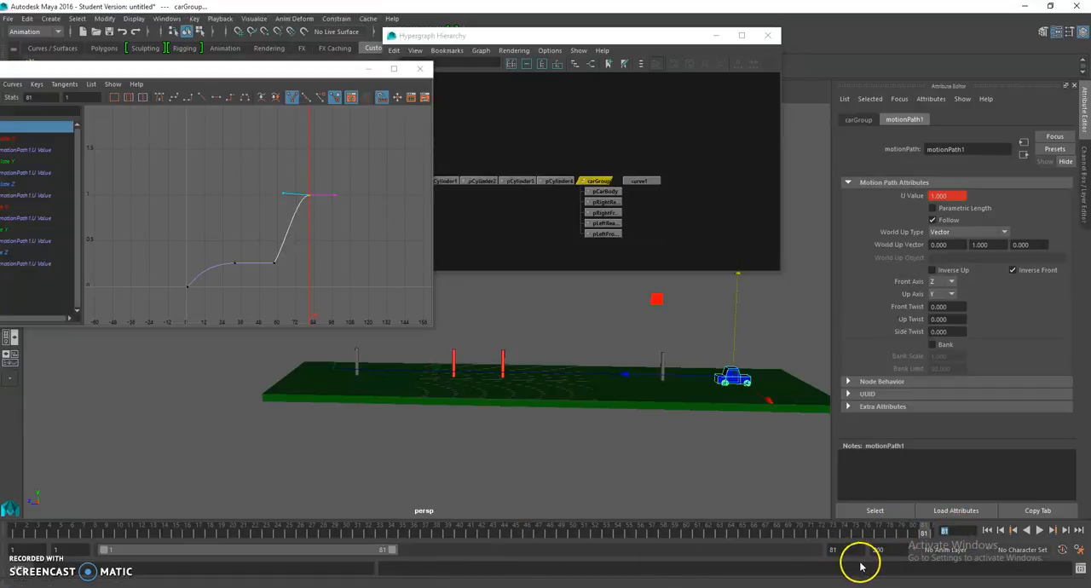
Step: Restore the playback end to frame 120, return the last U Value key to frame 120, and deselect the curve
key("Return")
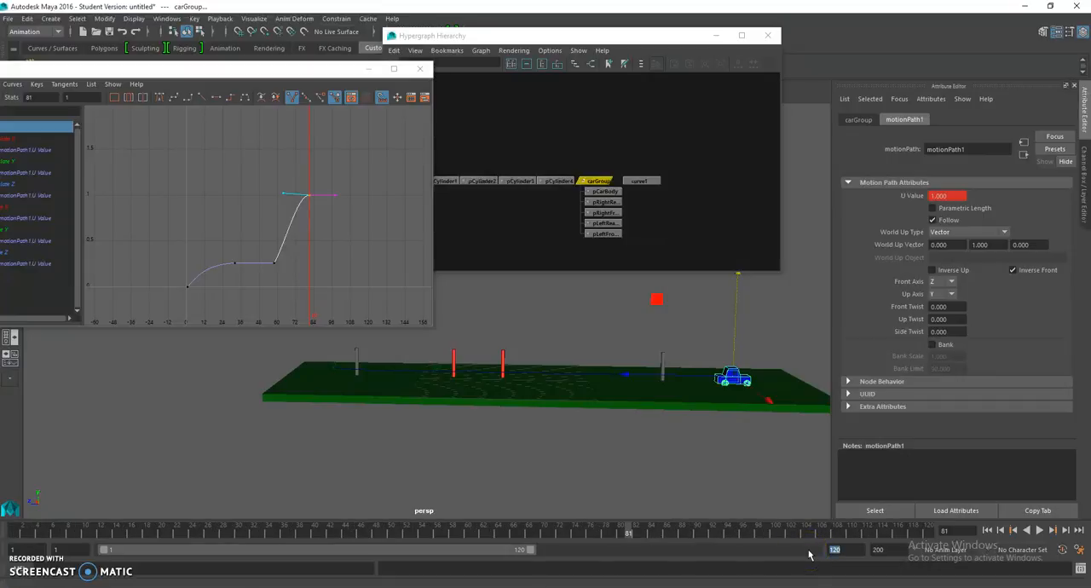
middle_click_drag(320, 242, 379, 243, "shift")
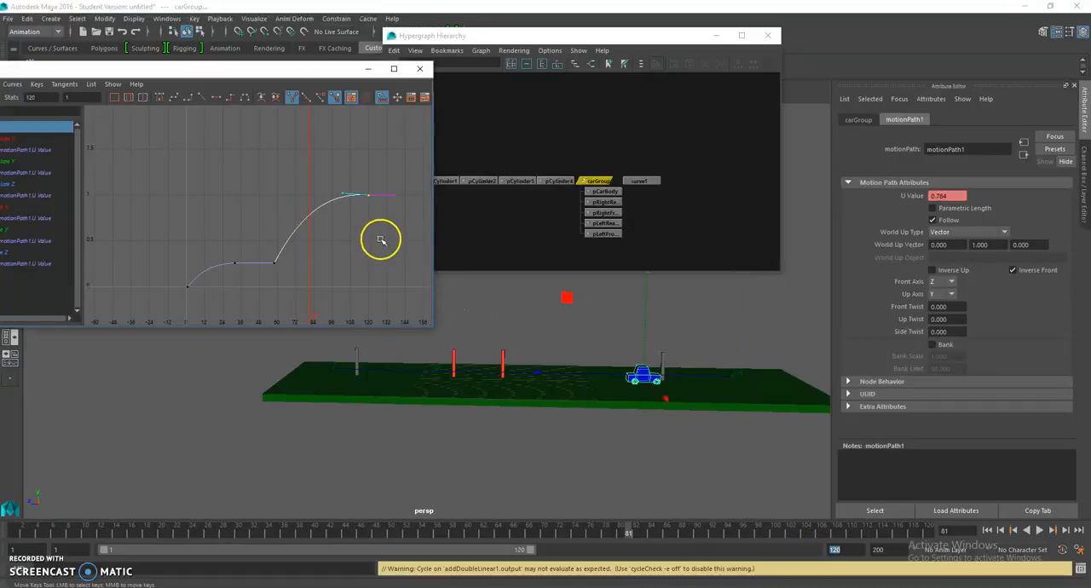
left_click(380, 239)
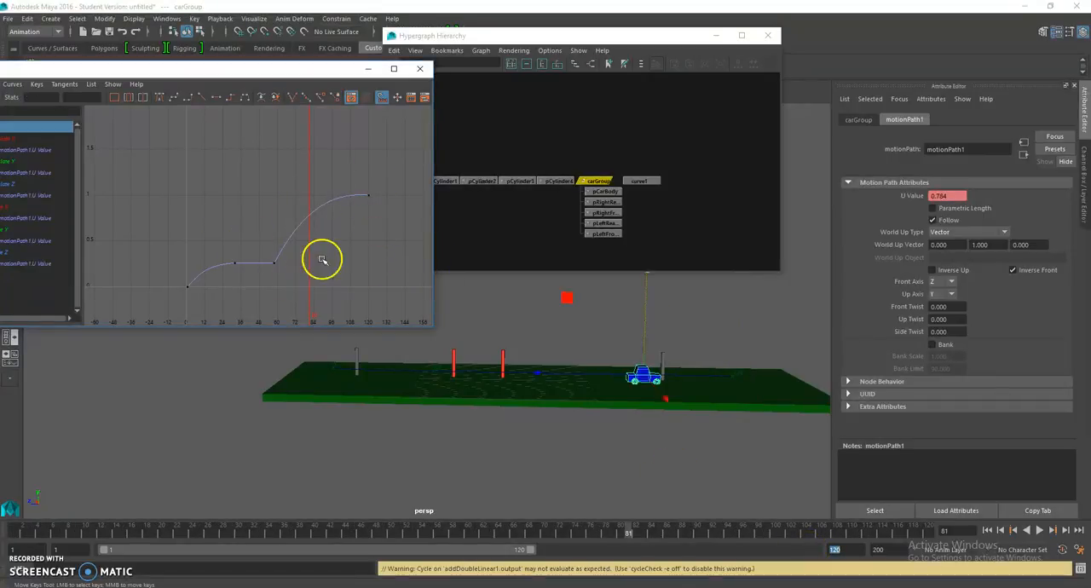